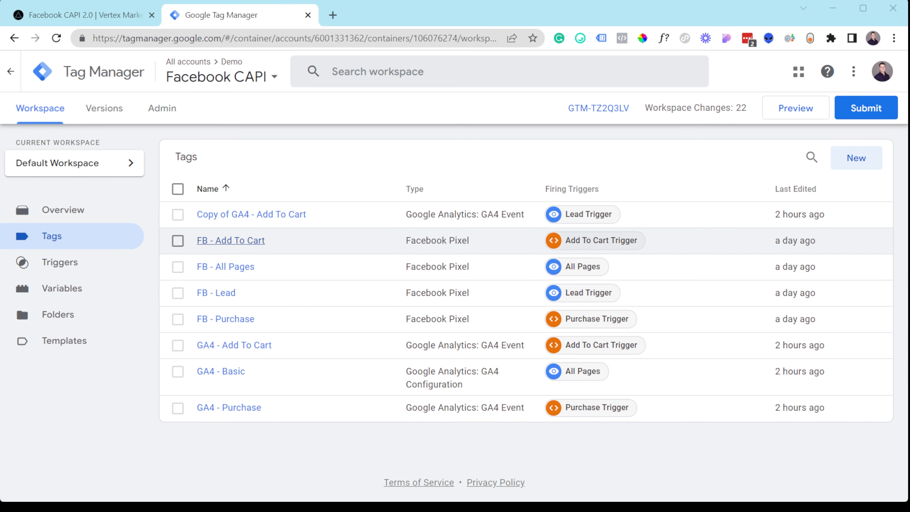
Step: Look through the container's triggers and variables, returning to the tags list
left_click(89, 264)
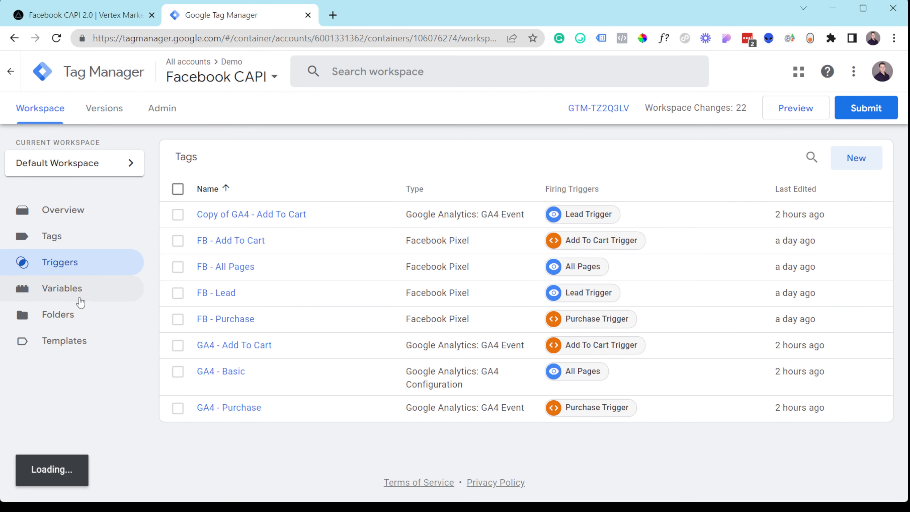
left_click(79, 300)
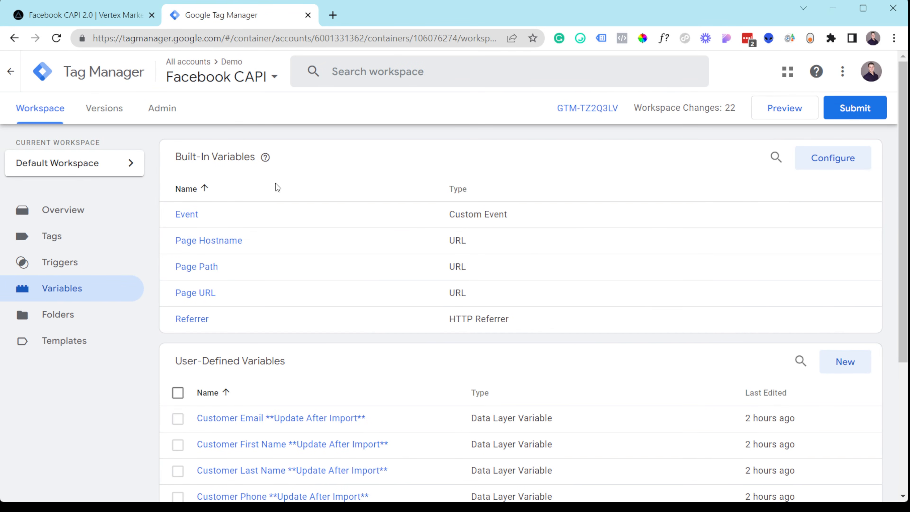
left_click(91, 237)
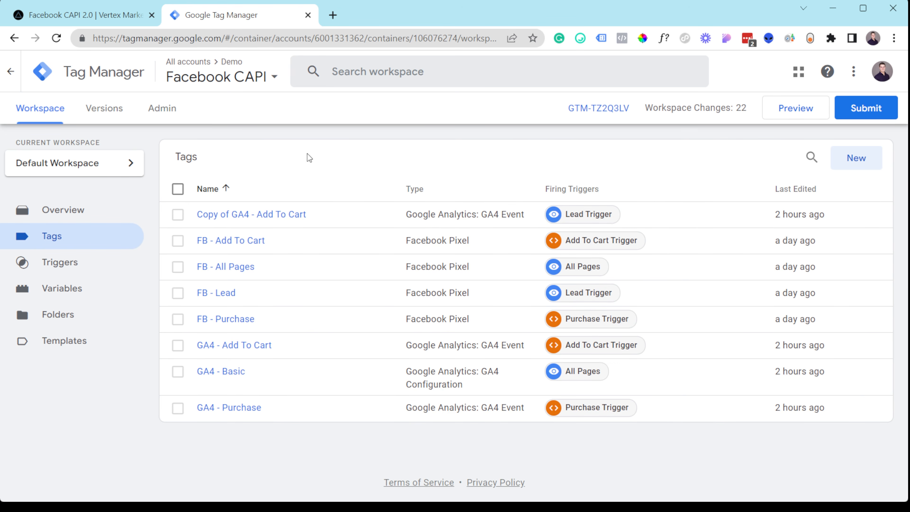
Step: Submit the filled-in Get FREE Access form on the Facebook CAPI 2.0 page
left_click(121, 22)
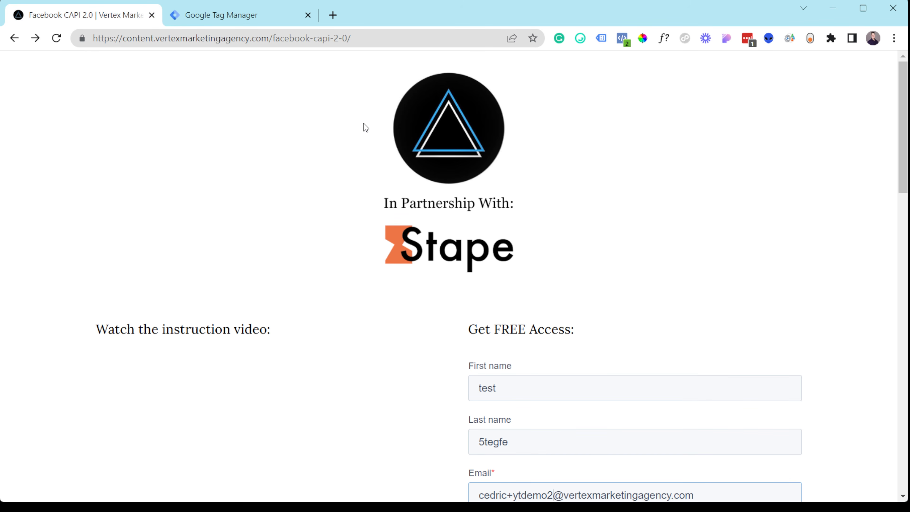
scroll(551, 258, "down", 3)
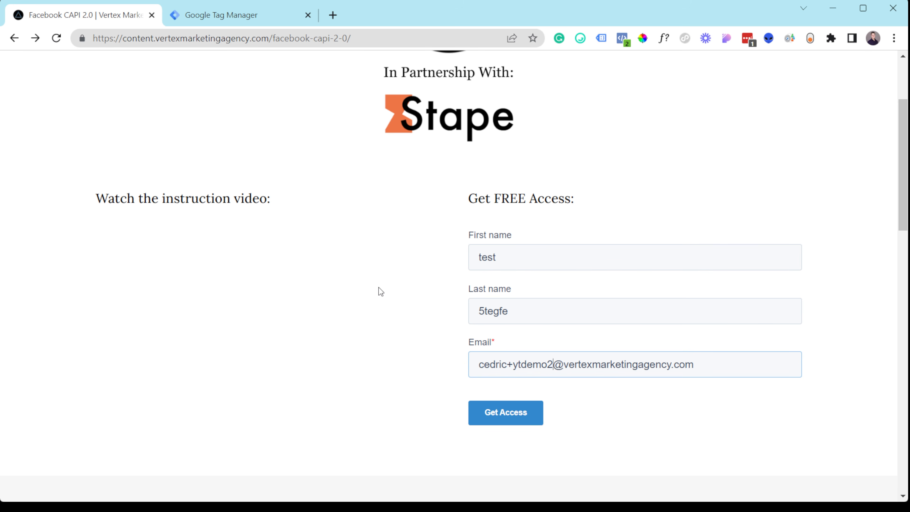
left_click(223, 15)
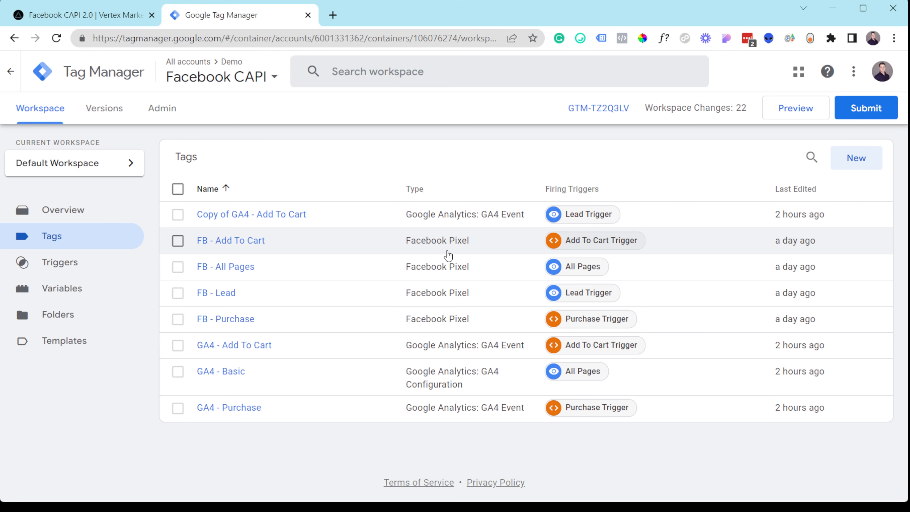
left_click(83, 19)
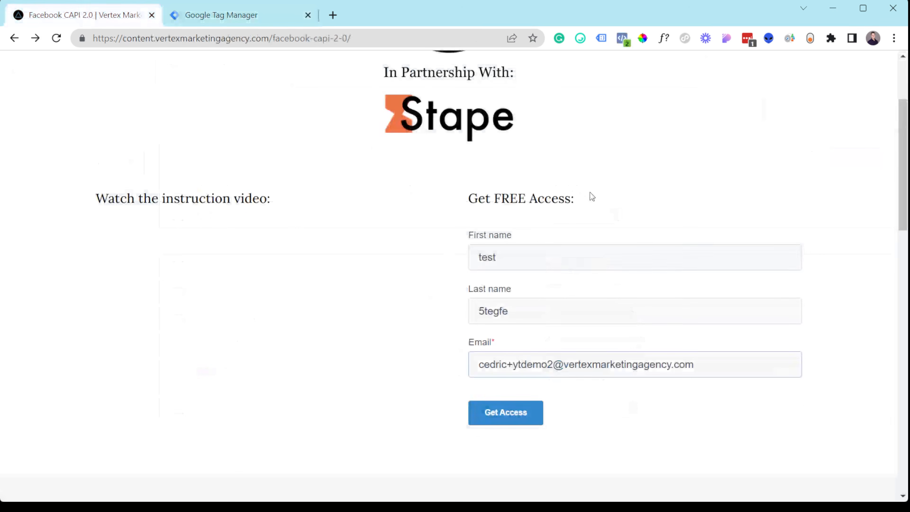
scroll(593, 190, "up", 3)
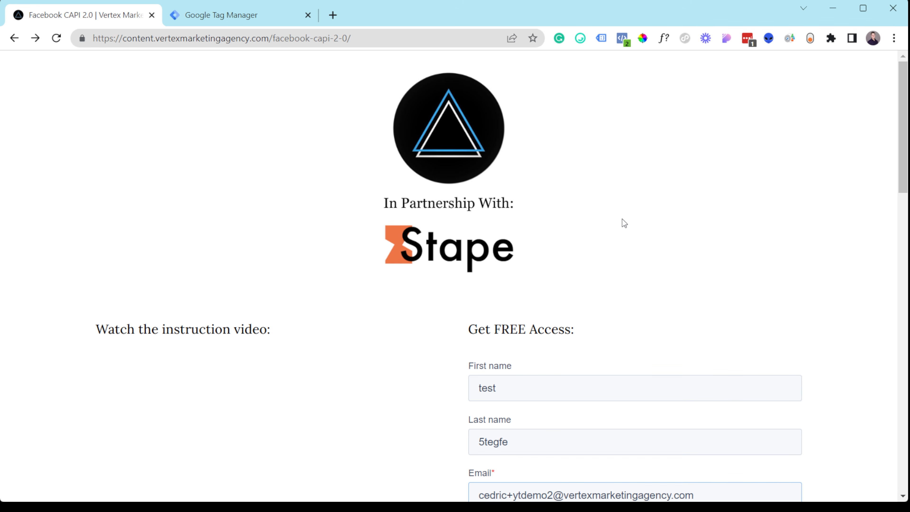
scroll(573, 237, "down", 3)
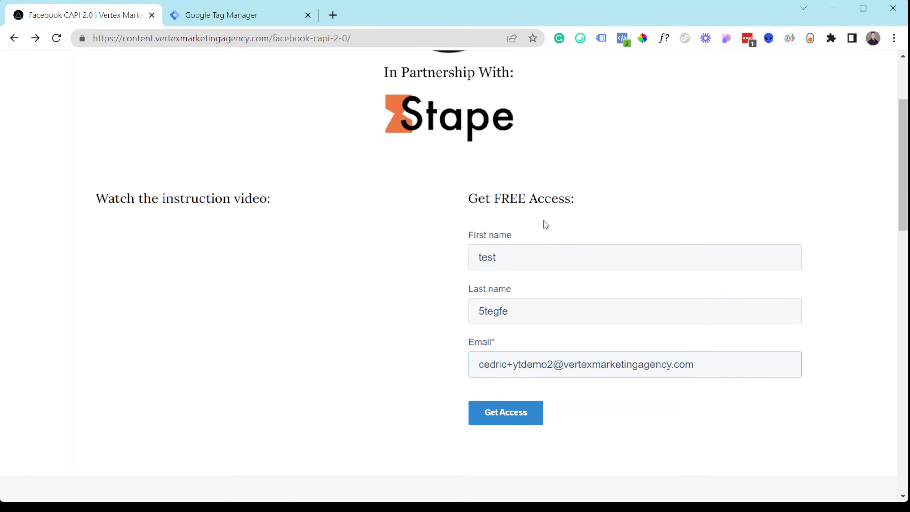
scroll(532, 228, "down", 2)
left_click(509, 353)
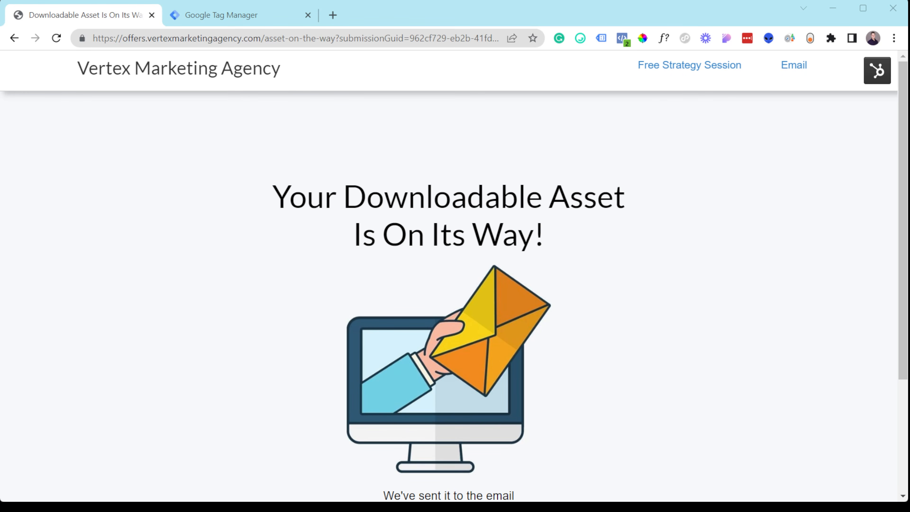
Step: Switch to Gmail, open Stape's Welcome email and follow its Set Password link
left_click_drag(573, 5, 570, 5)
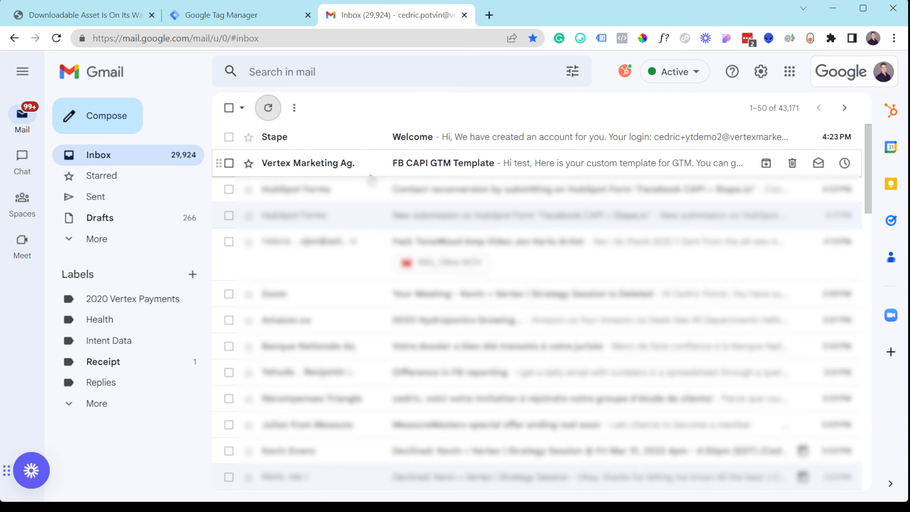
left_click(381, 138)
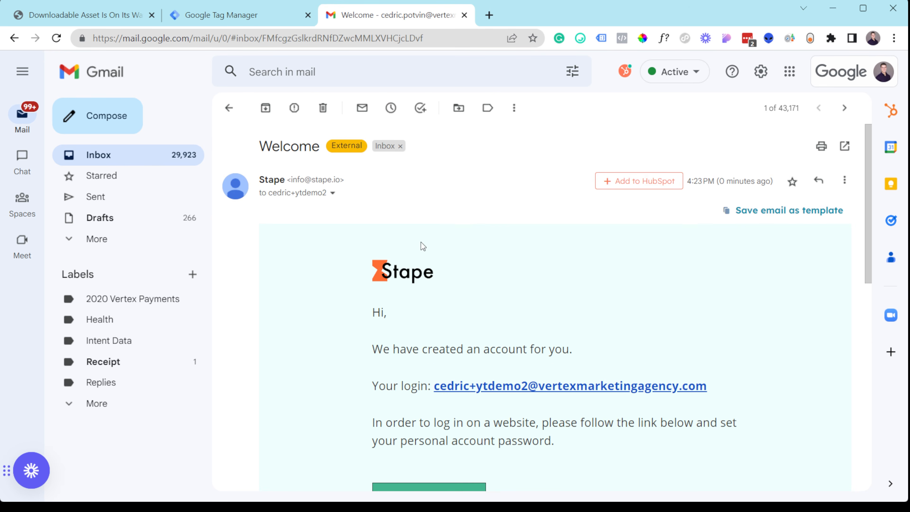
scroll(421, 247, "down", 3)
left_click(434, 371)
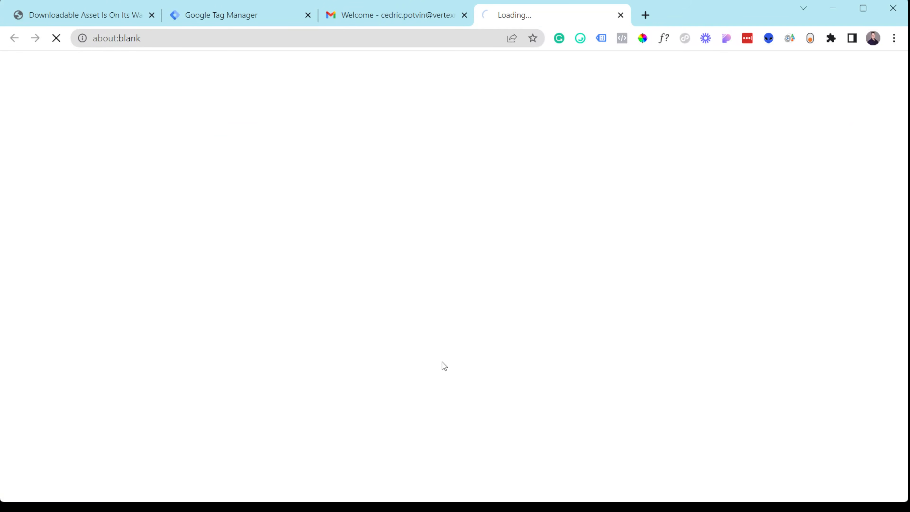
Step: Enter and repeat the new Stape account password, save it and look over the dashboard
left_click(374, 243)
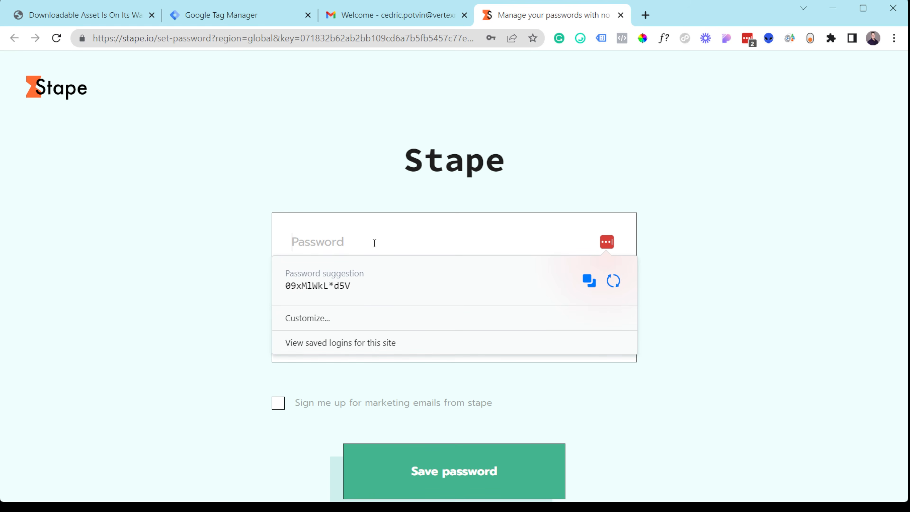
type("•••••••••••")
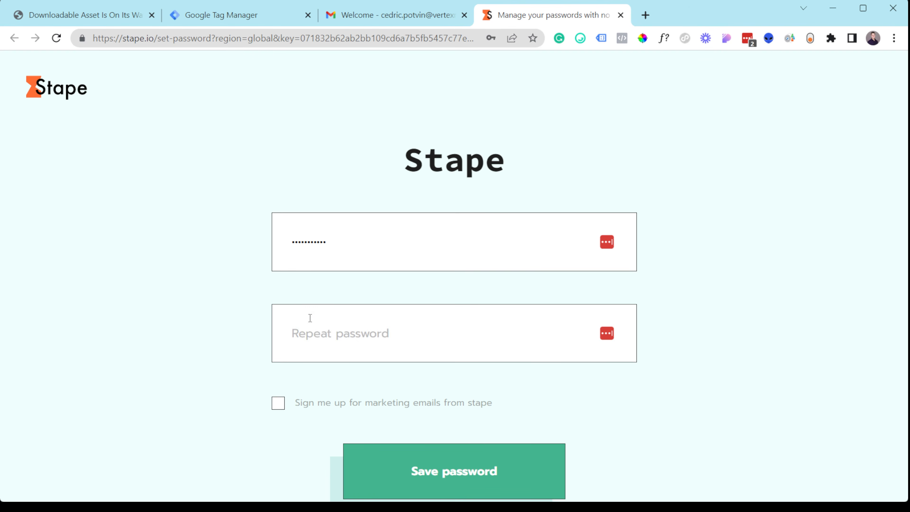
left_click(312, 320)
type("•••••••••••")
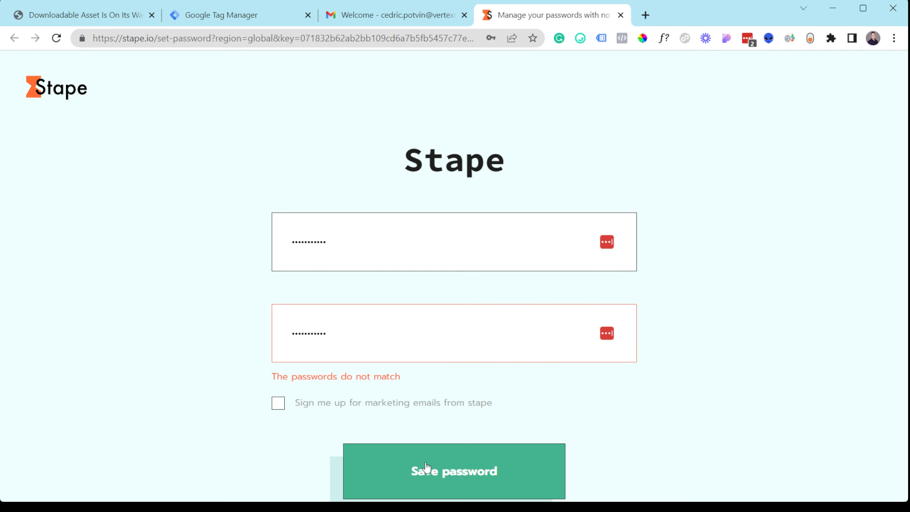
left_click(426, 467)
scroll(669, 244, "down", 8)
scroll(669, 244, "down", 3)
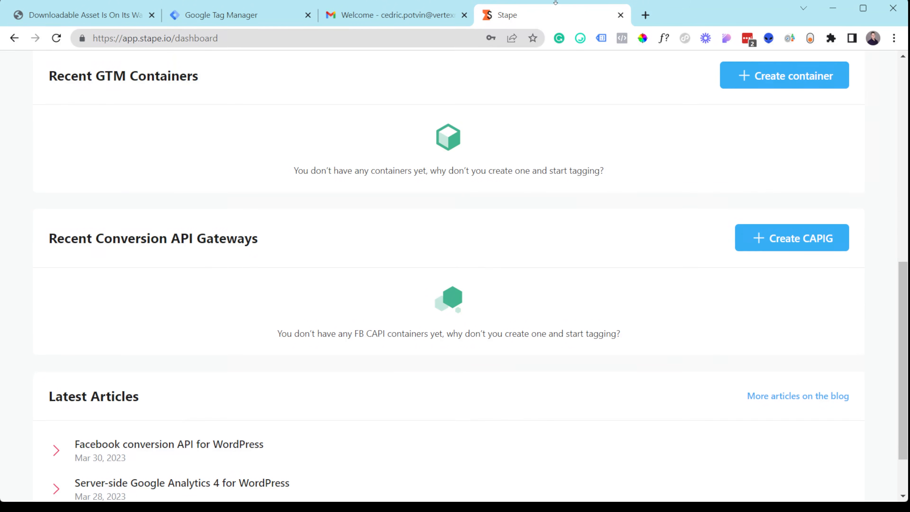
Step: Return to Gmail and open the downloadable file from the FB CAPI GTM Template email
left_click(430, 16)
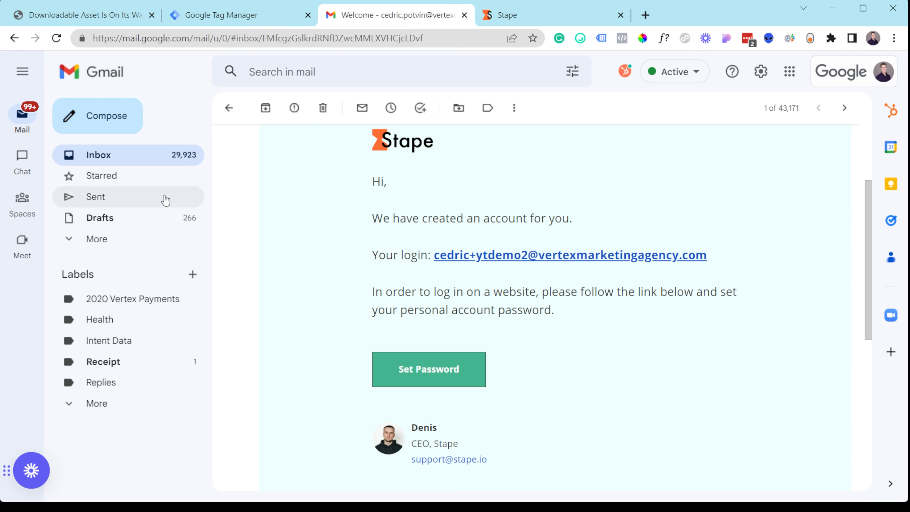
left_click(227, 107)
left_click(319, 159)
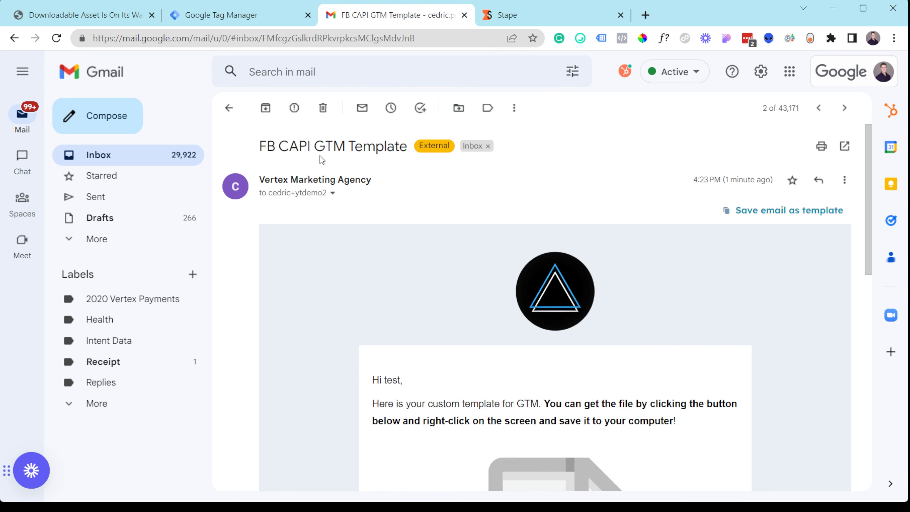
scroll(433, 244, "down", 7)
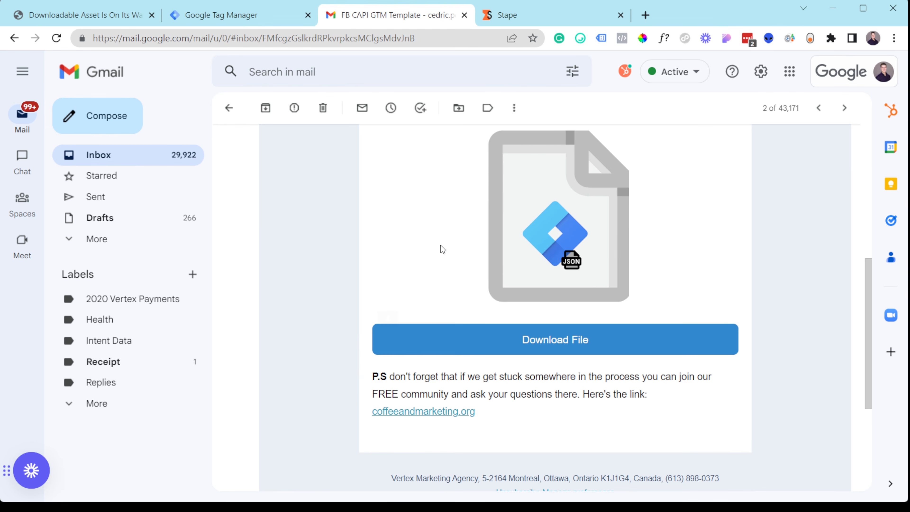
scroll(461, 246, "up", 2)
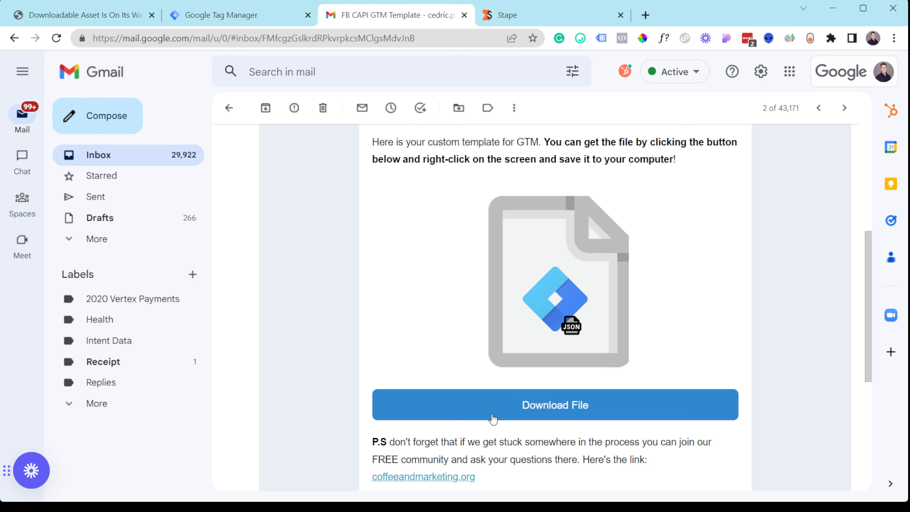
left_click(550, 412)
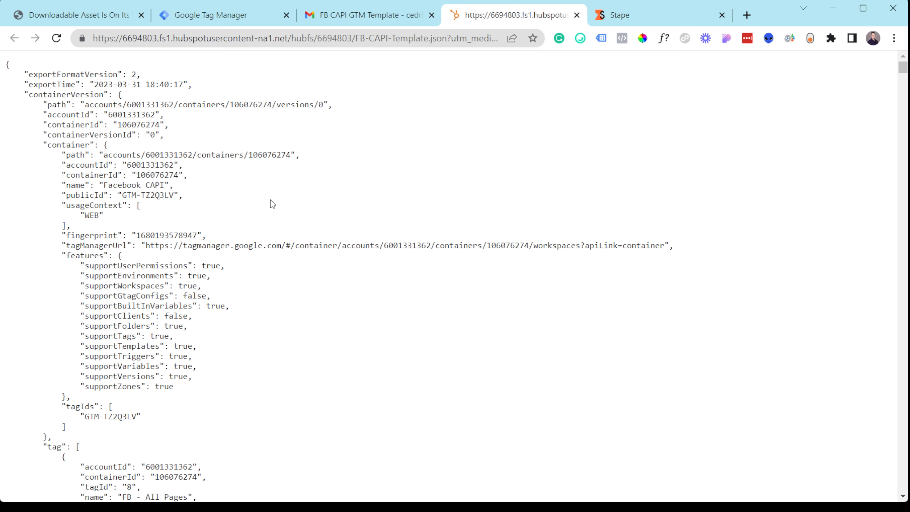
Step: Save the FB-CAPI-Template JSON file to the computer and switch back to Google Tag Manager
key("ctrl+s")
left_click(519, 200)
left_click(392, 397)
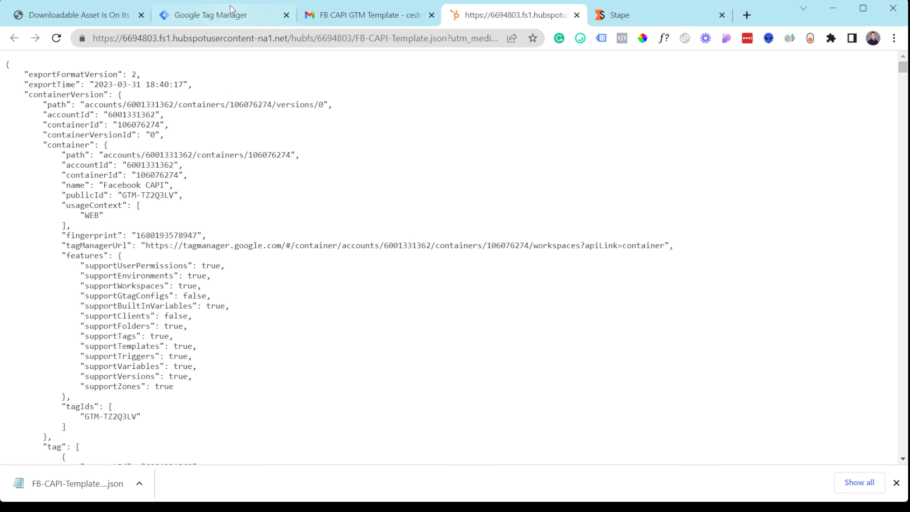
left_click(232, 14)
left_click(165, 114)
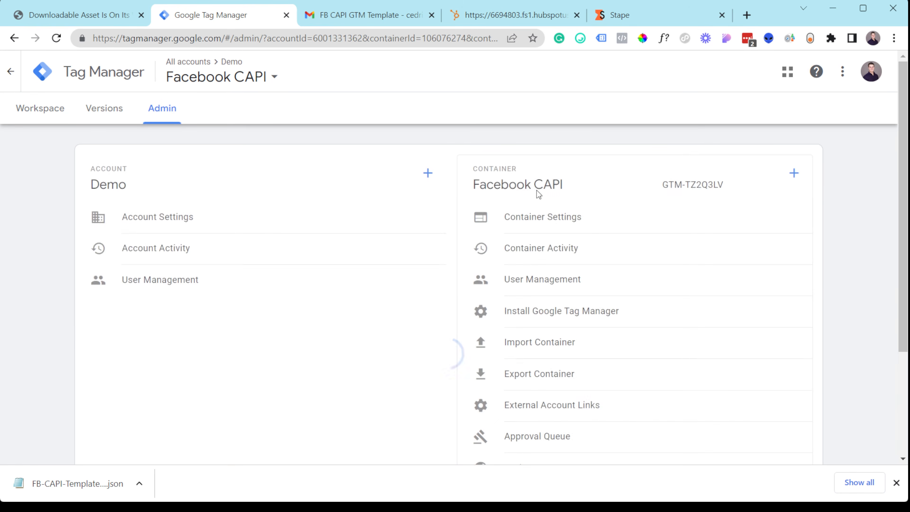
left_click(540, 343)
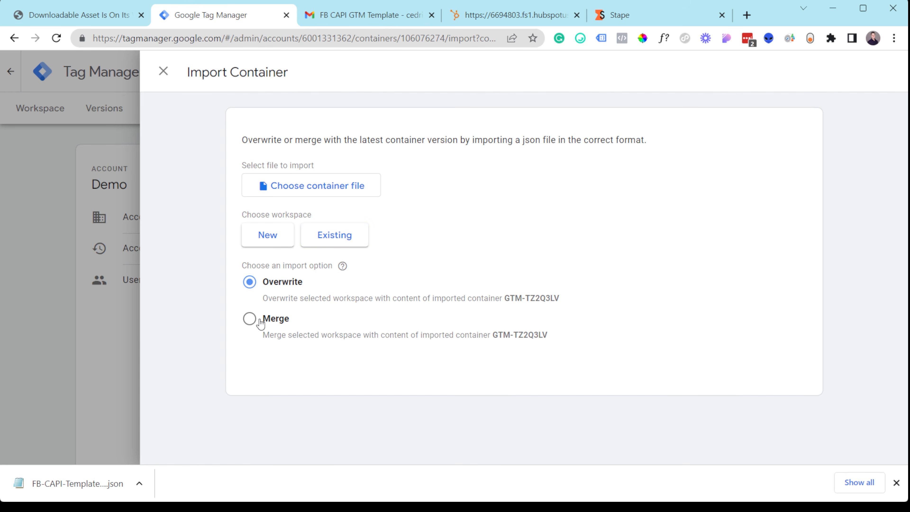
left_click(252, 322)
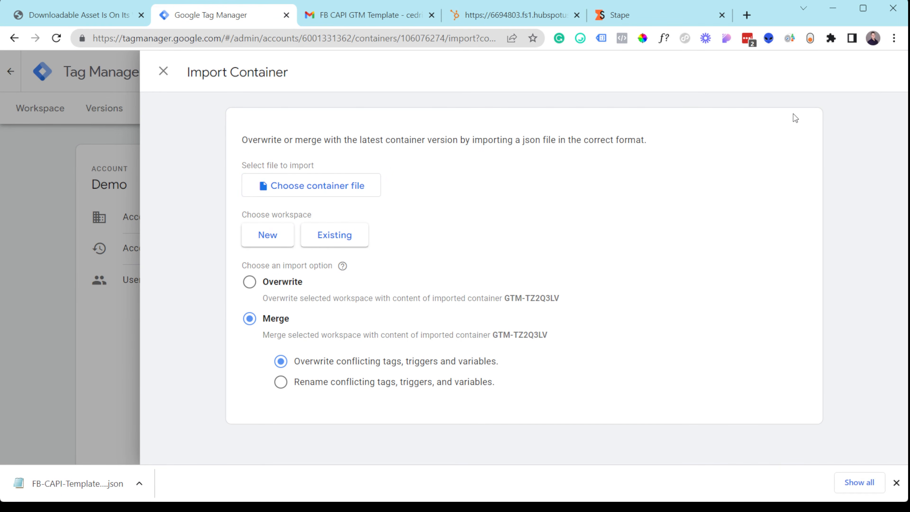
left_click(163, 76)
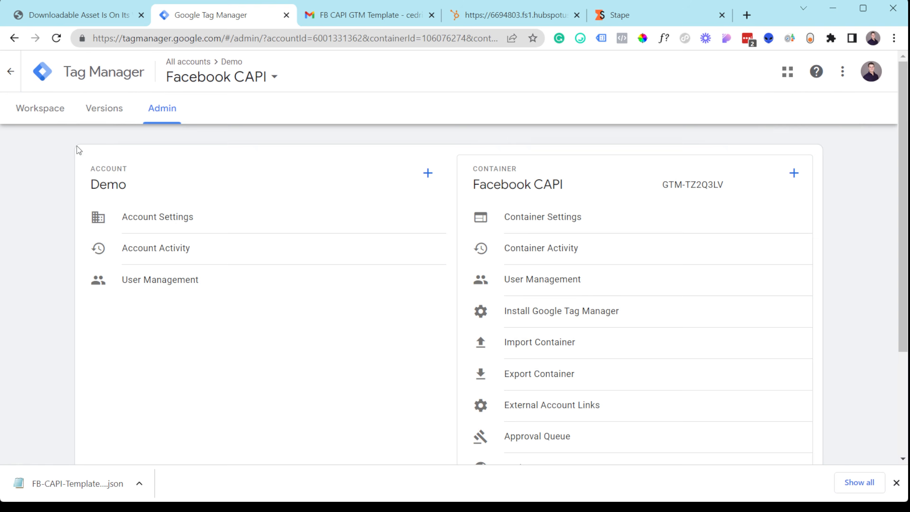
Step: Return to the workspace and open the user-defined variable FB Pixel ***Update After Import***
left_click(57, 121)
left_click(89, 236)
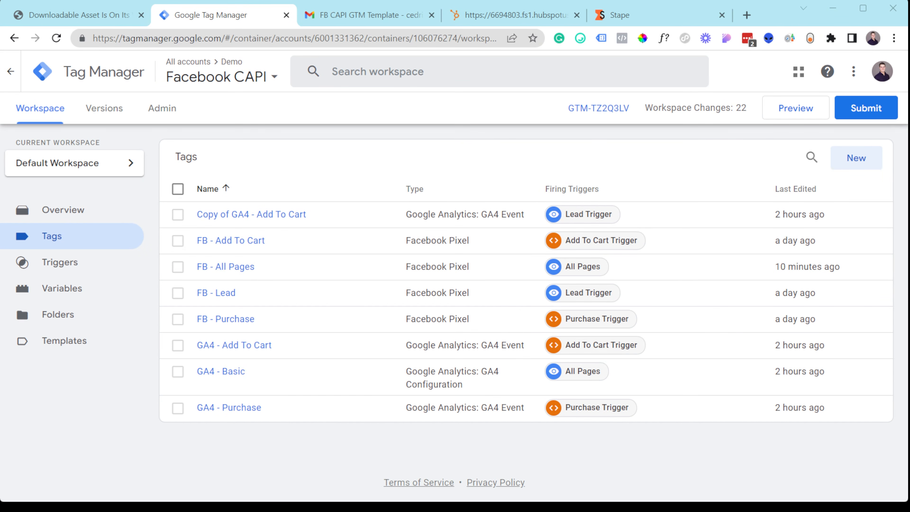
left_click(60, 291)
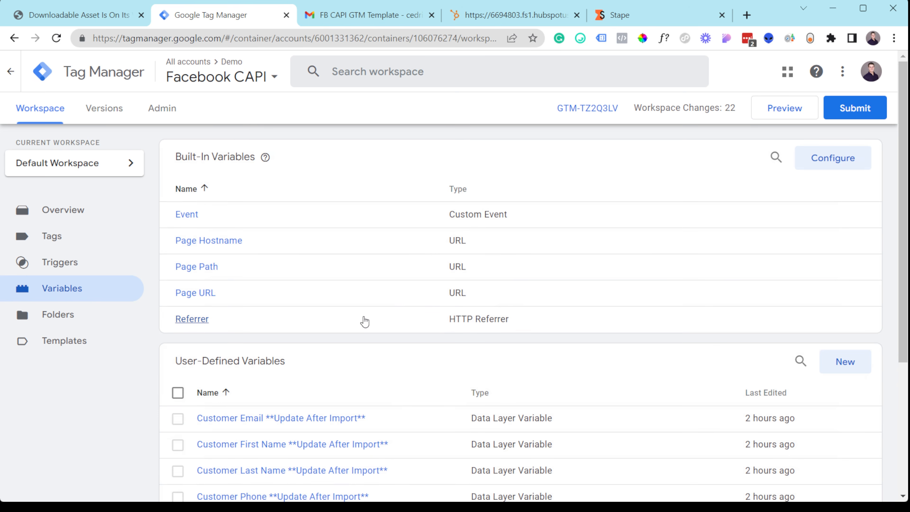
scroll(364, 322, "down", 2)
scroll(362, 350, "down", 4)
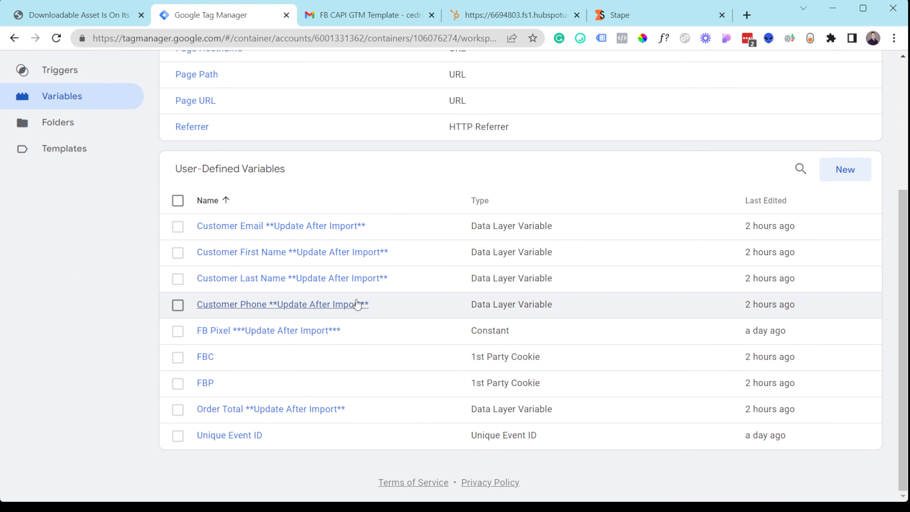
left_click(261, 332)
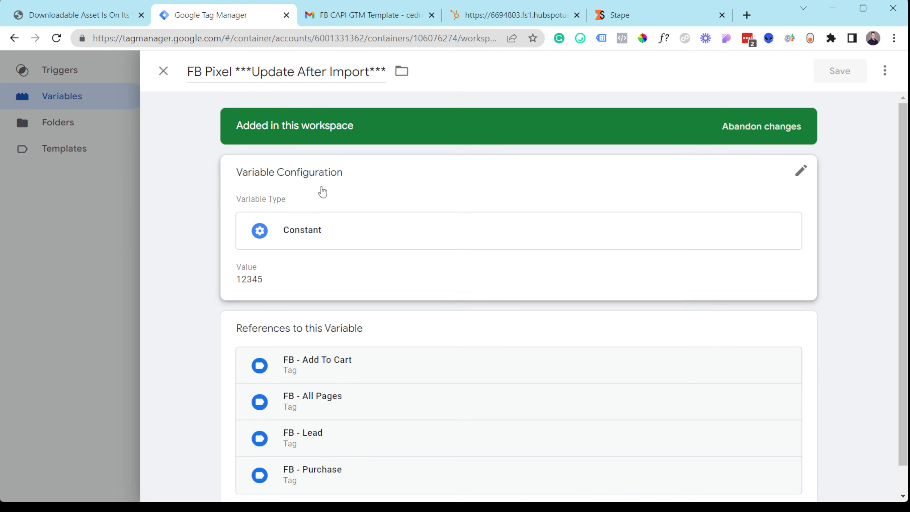
Step: Examine the FB Pixel variable's name and constant value field, close it without changes and return to the tags list
left_click_drag(240, 73, 376, 74)
left_click(376, 74)
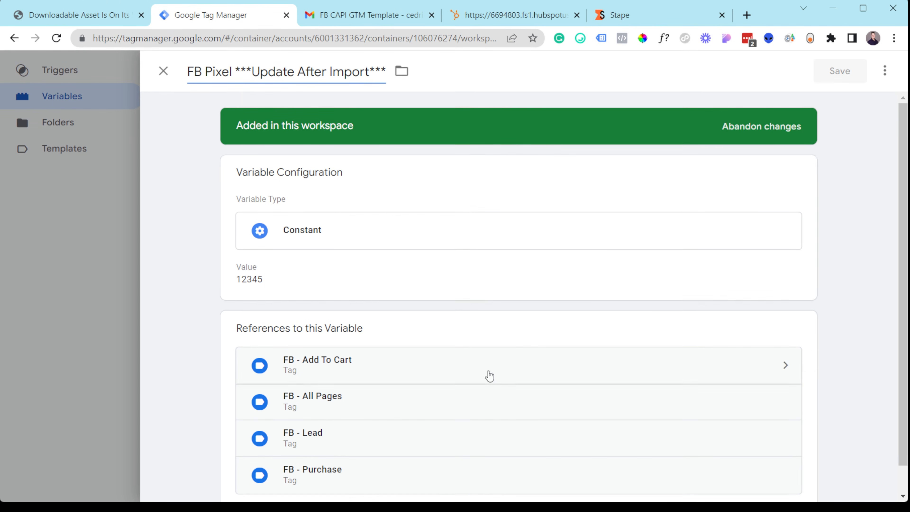
left_click(375, 273)
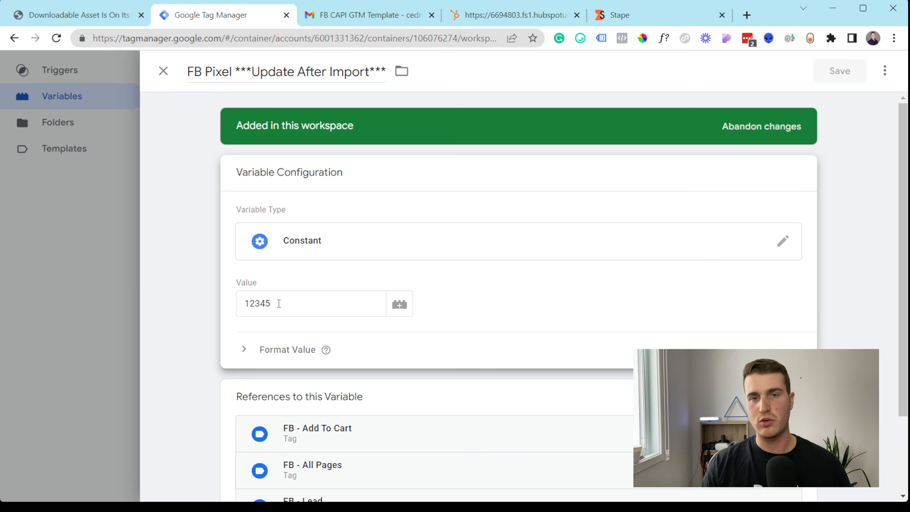
left_click(75, 225)
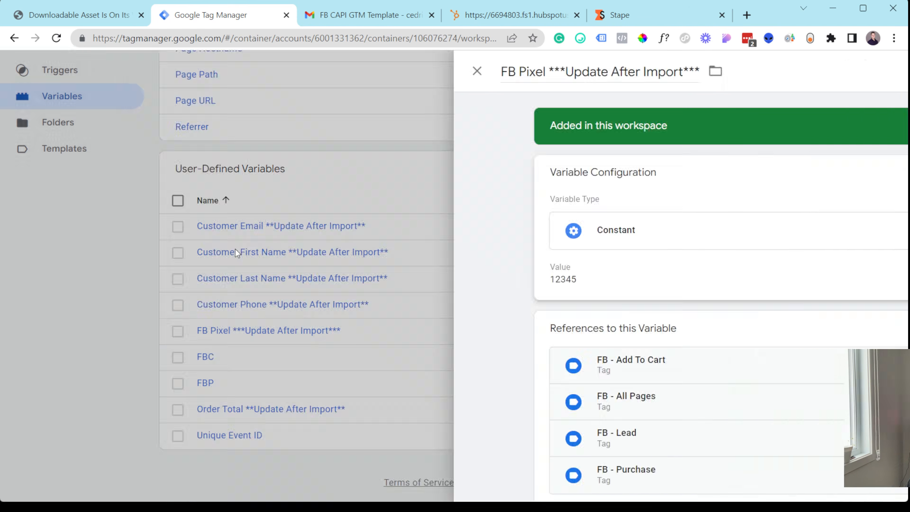
scroll(67, 153, "up", 5)
left_click(63, 247)
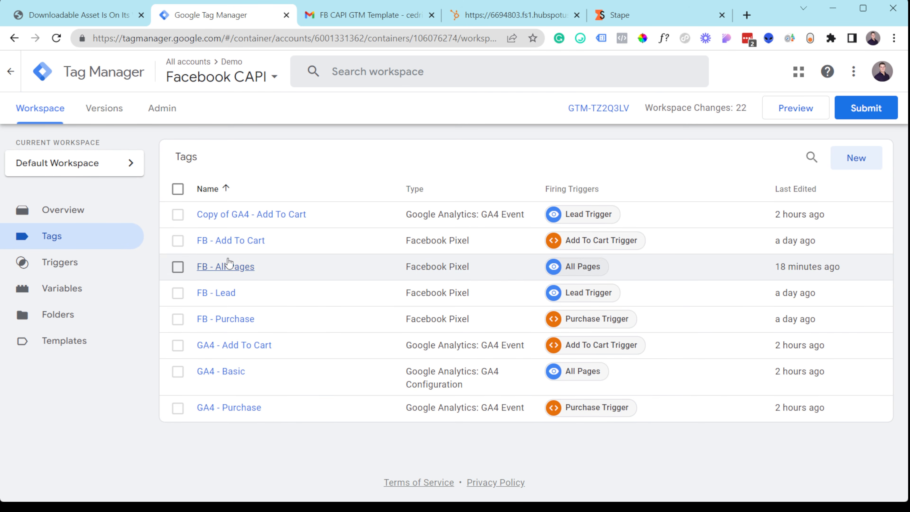
Step: Open the FB - All Pages tag's configuration for editing and examine its Facebook Pixel ID(s) field
left_click(226, 267)
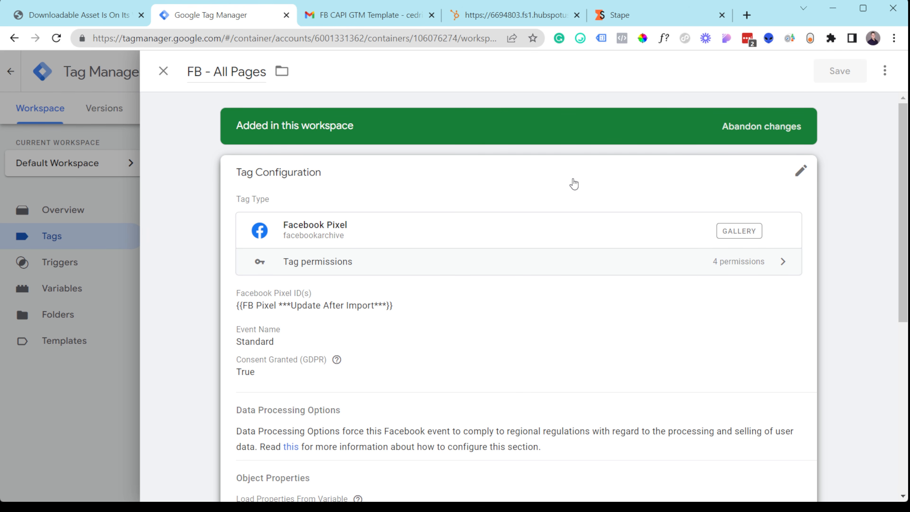
left_click(516, 339)
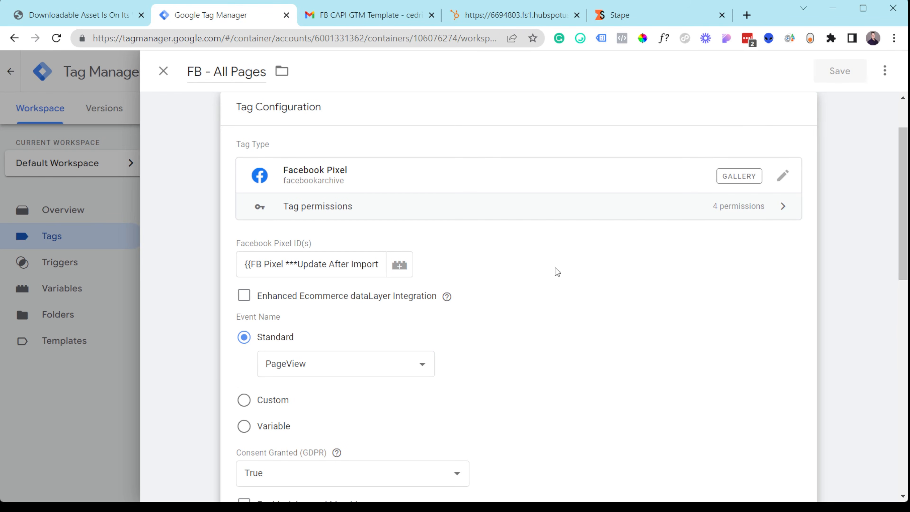
left_click_drag(246, 264, 360, 267)
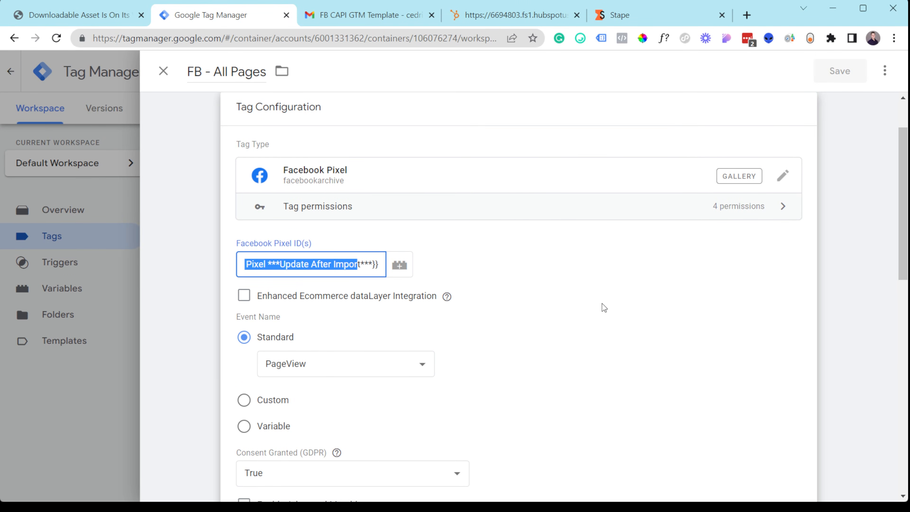
scroll(572, 324, "down", 2)
left_click(573, 324)
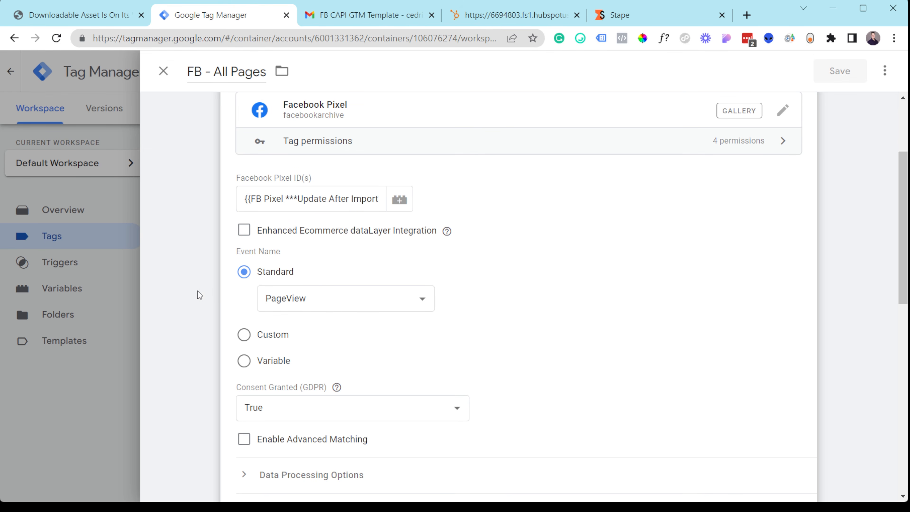
Step: Switch the FB - All Pages standard event to SubmitApplication and restore it to PageView
left_click(327, 302)
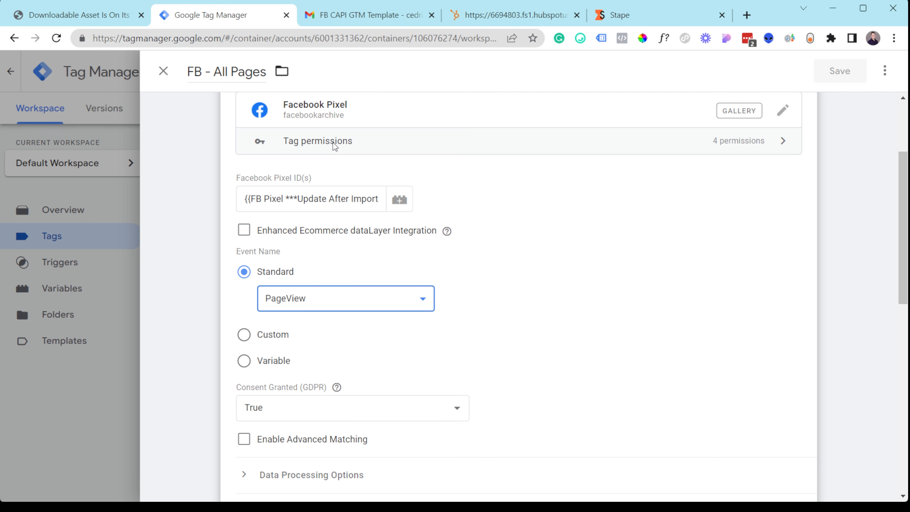
left_click(323, 211)
left_click(322, 252)
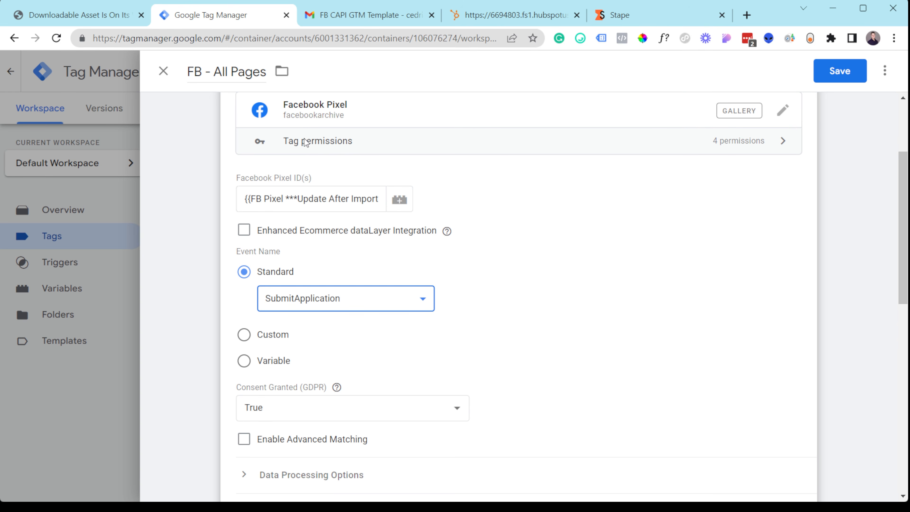
left_click(318, 85)
Step: Review the tag's advanced settings and the Event ID under More Settings, and save the FB - All Pages tag
scroll(489, 299, "down", 3)
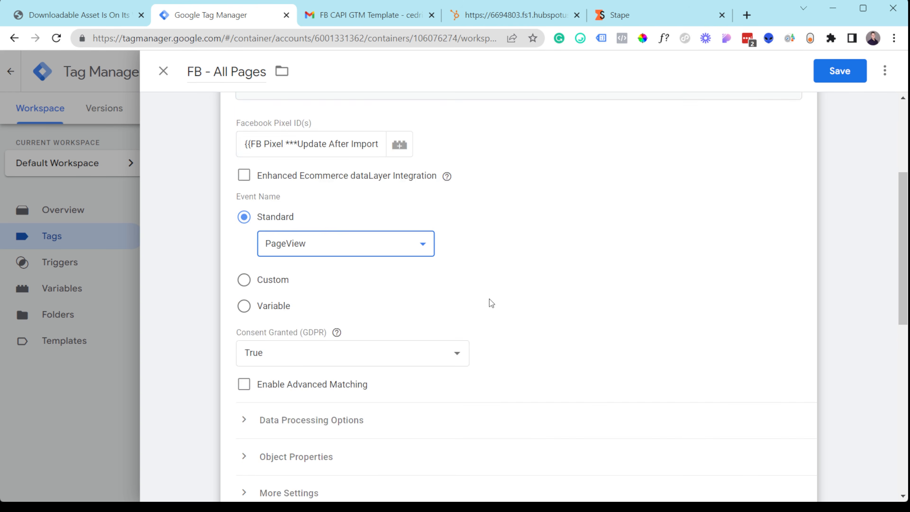
scroll(361, 312, "down", 5)
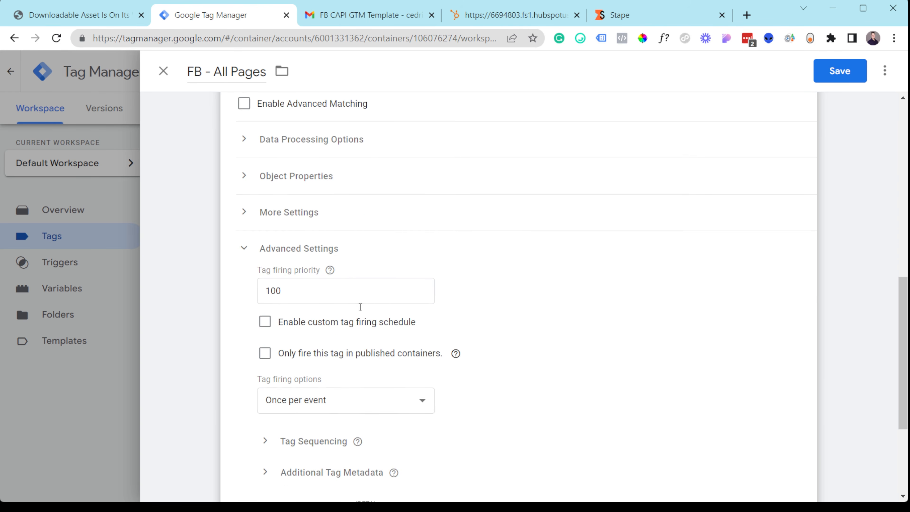
scroll(291, 188, "up", 2)
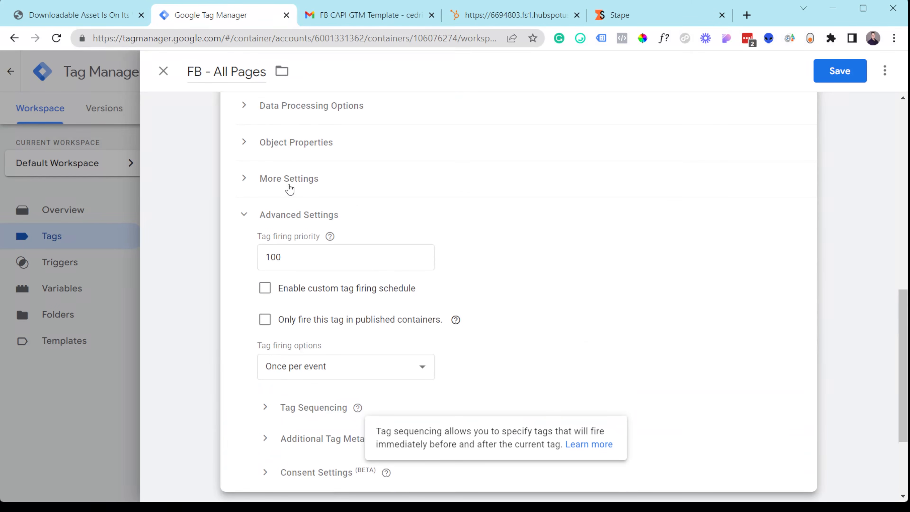
left_click(289, 178)
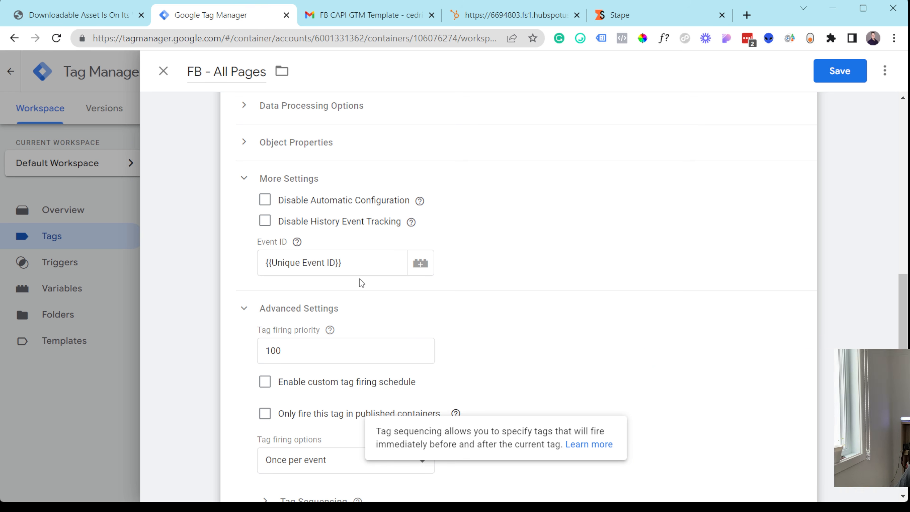
left_click(838, 70)
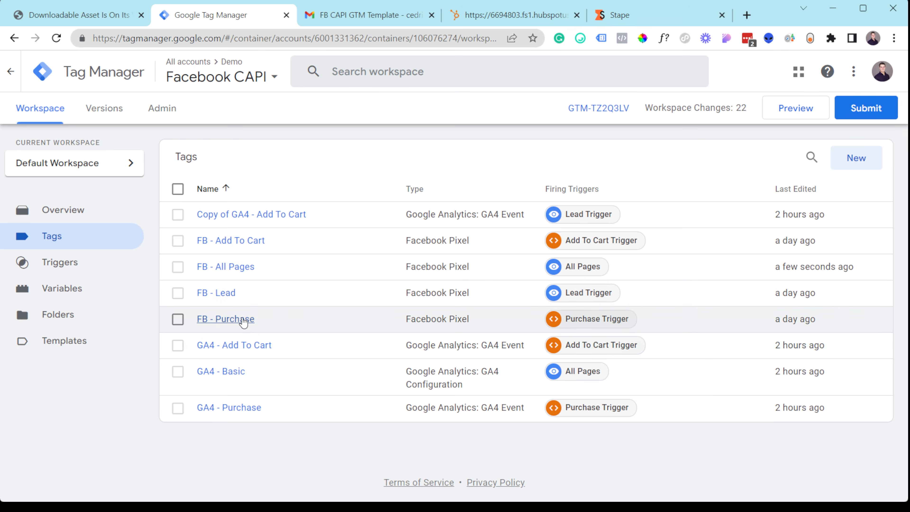
Step: Open the FB - Purchase tag's configuration for editing and switch Advanced Matching off and back on
left_click(215, 319)
scroll(501, 288, "down", 1)
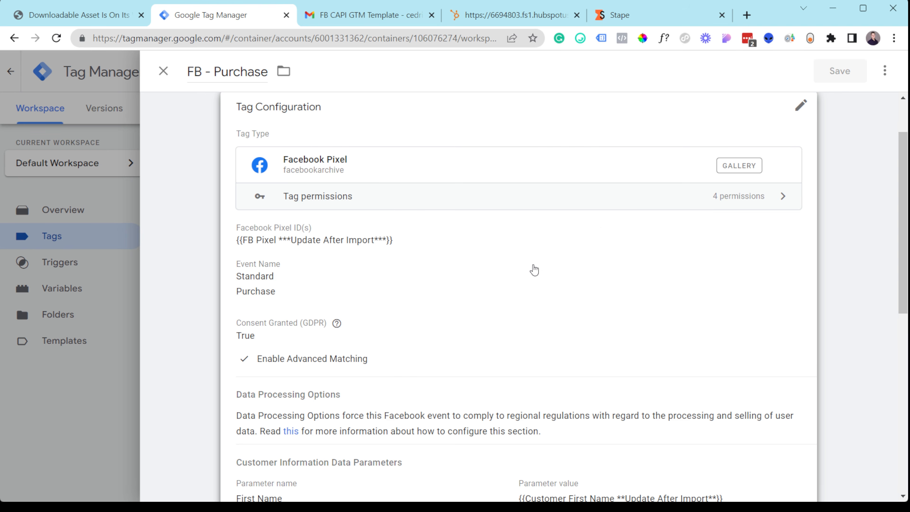
left_click(524, 285)
scroll(613, 226, "down", 1)
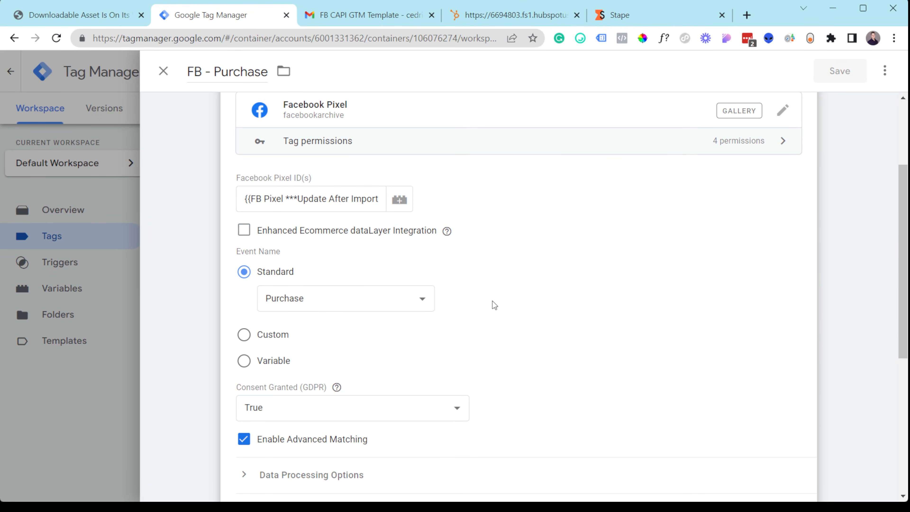
scroll(577, 298, "down", 2)
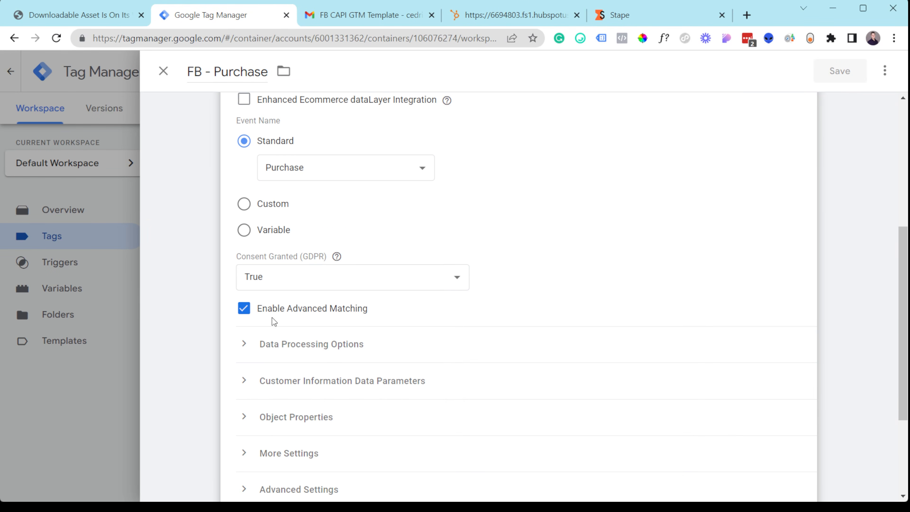
left_click(246, 311)
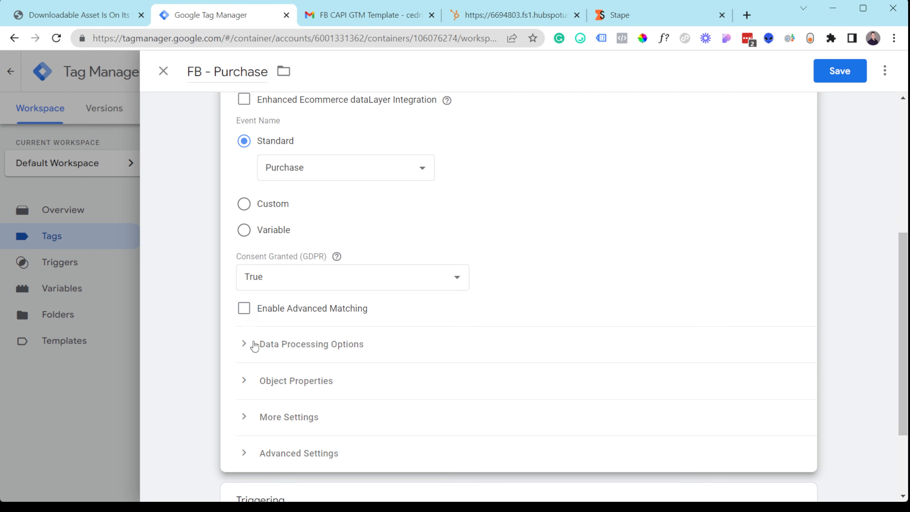
left_click(246, 308)
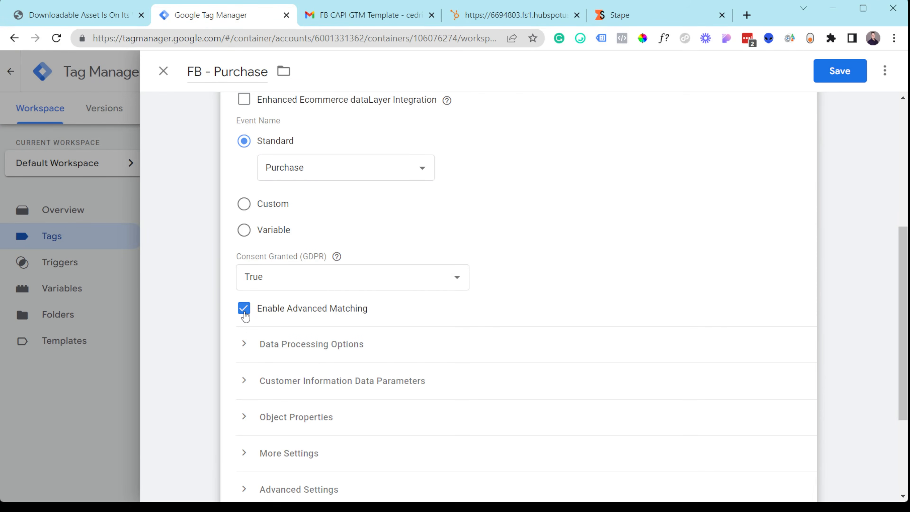
Step: Examine the Customer Information Data Parameters of the FB - Purchase tag and the variables assigned to them
left_click(286, 382)
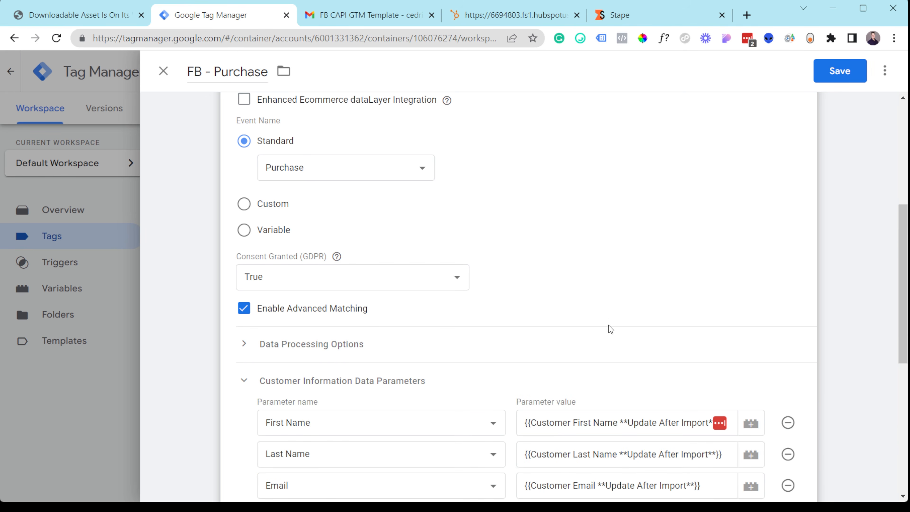
scroll(609, 325, "down", 3)
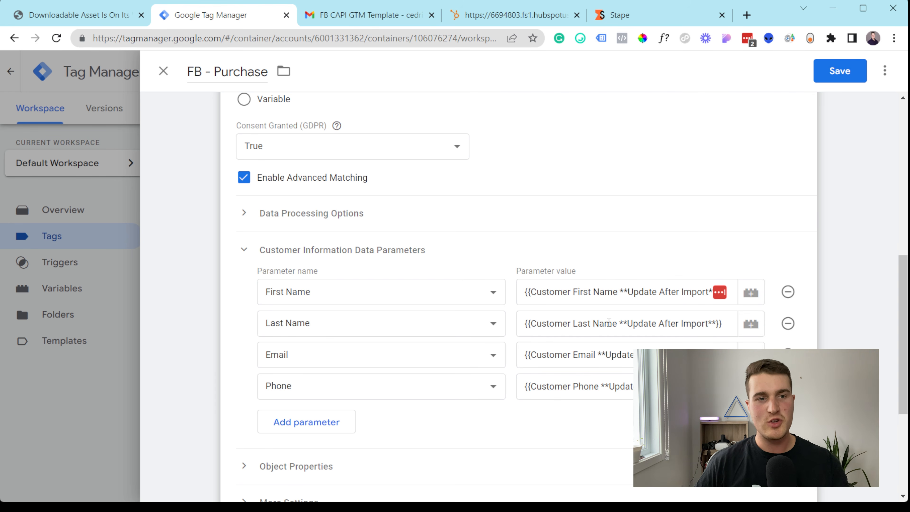
left_click_drag(536, 297, 670, 301)
left_click(675, 298)
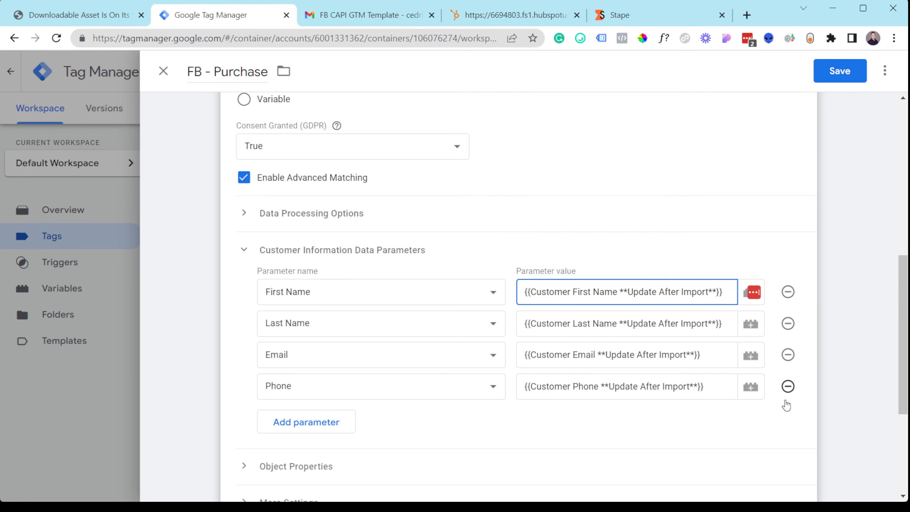
scroll(465, 273, "up", 4)
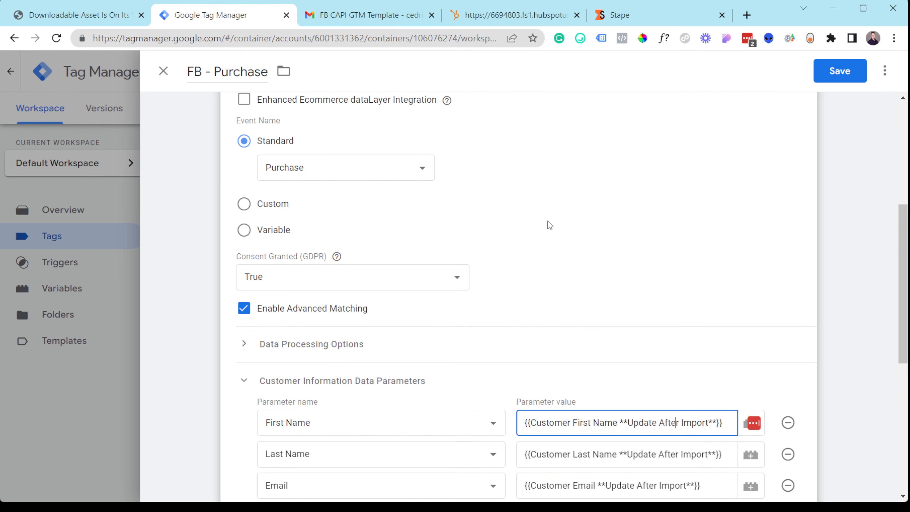
scroll(564, 221, "down", 2)
scroll(565, 221, "down", 2)
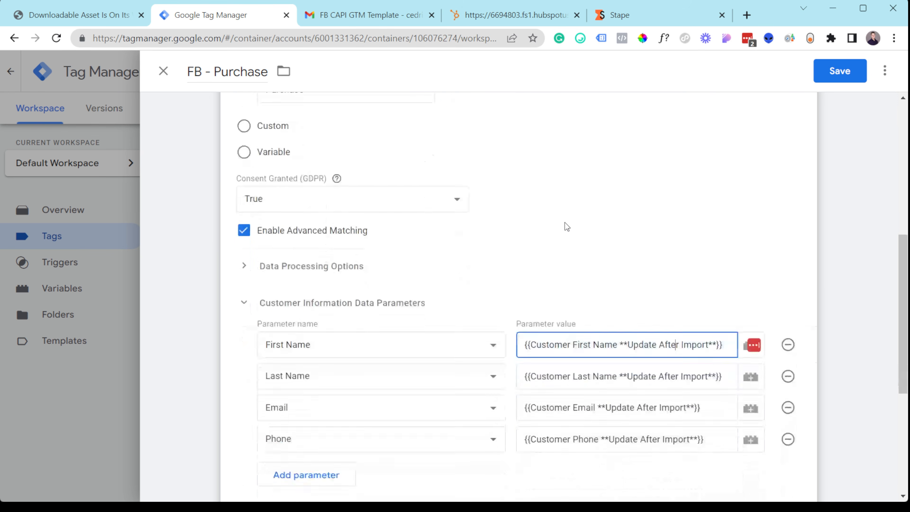
scroll(505, 327, "down", 3)
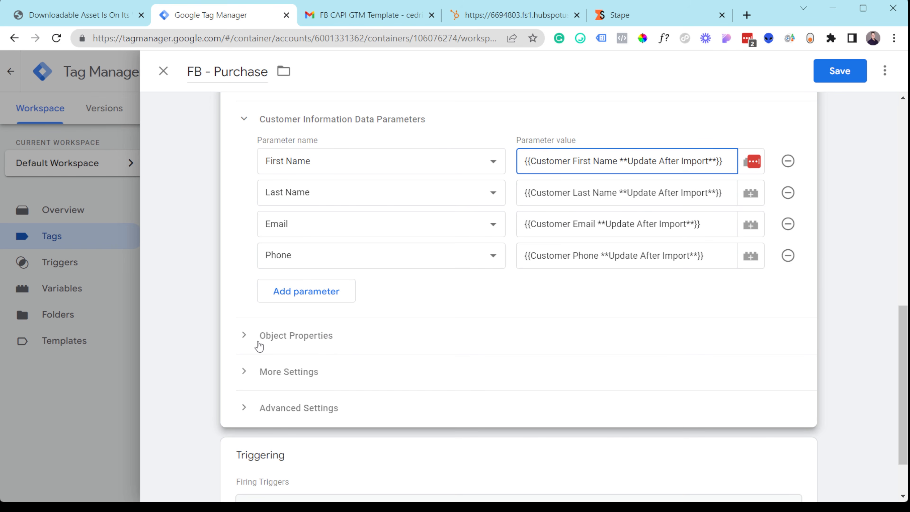
Step: Review the currency and value object properties of the FB - Purchase tag and save the tag
left_click(333, 335)
scroll(338, 329, "down", 2)
scroll(354, 303, "down", 1)
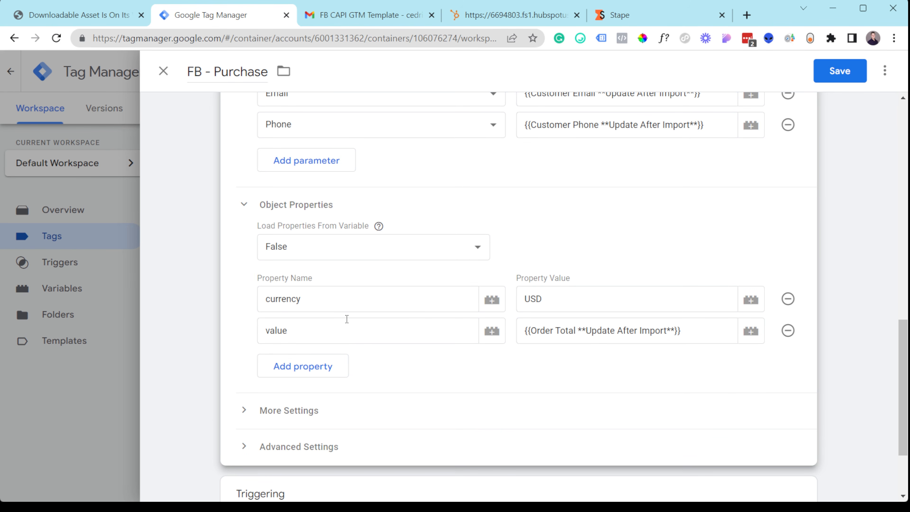
left_click(347, 338)
left_click_drag(347, 337, 267, 341)
left_click(317, 339)
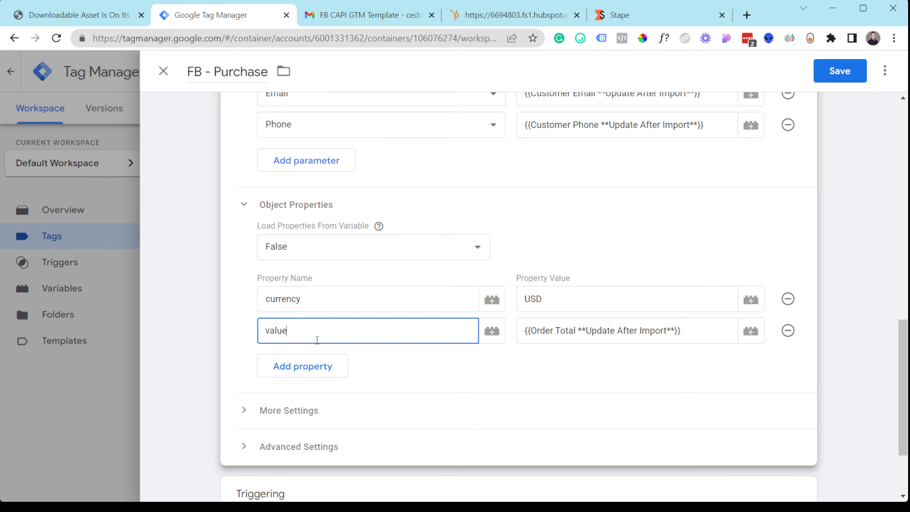
left_click(614, 296)
left_click_drag(613, 297, 516, 304)
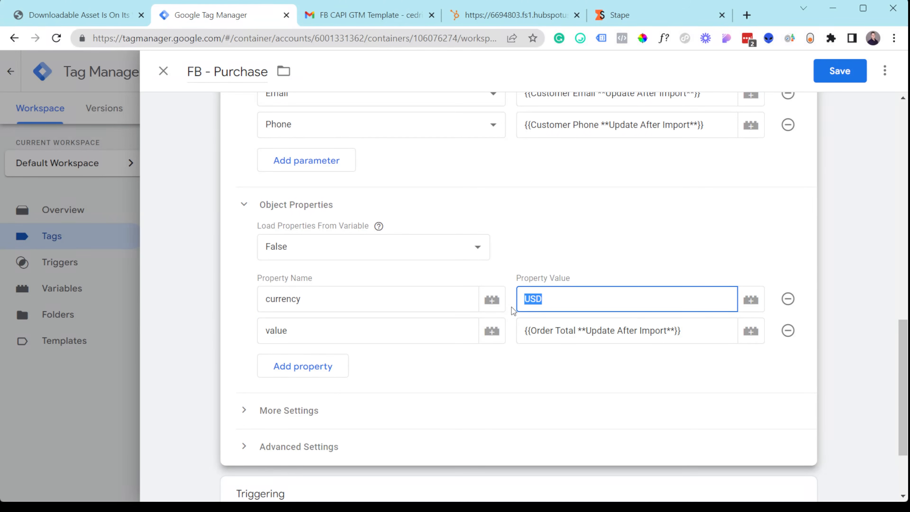
left_click(543, 298)
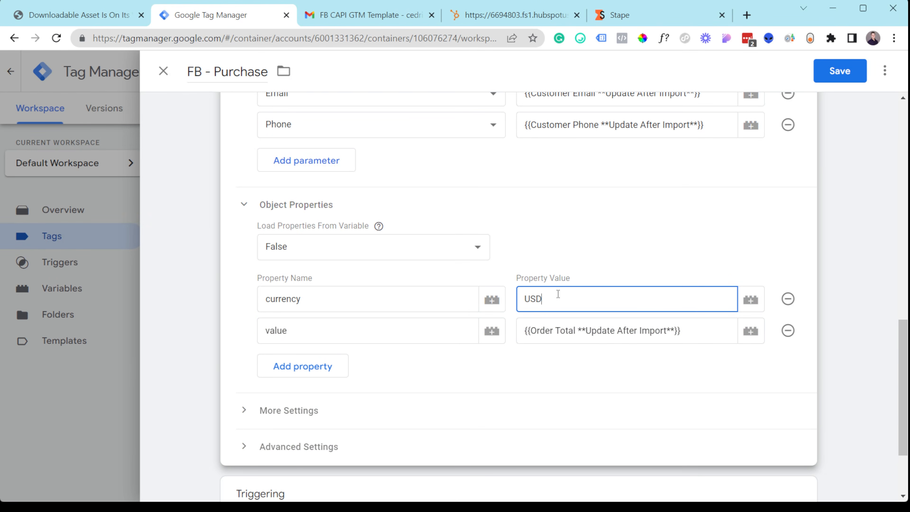
left_click(553, 330)
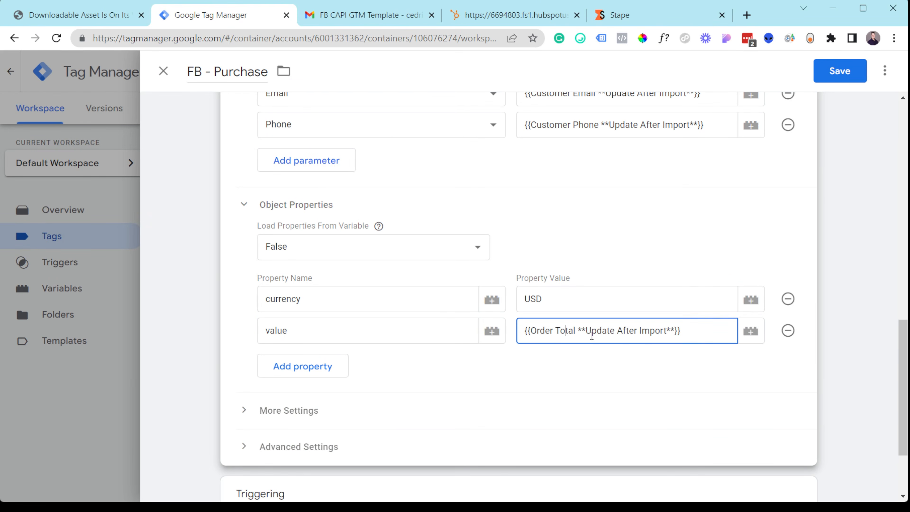
left_click_drag(707, 328, 578, 326)
left_click(578, 326)
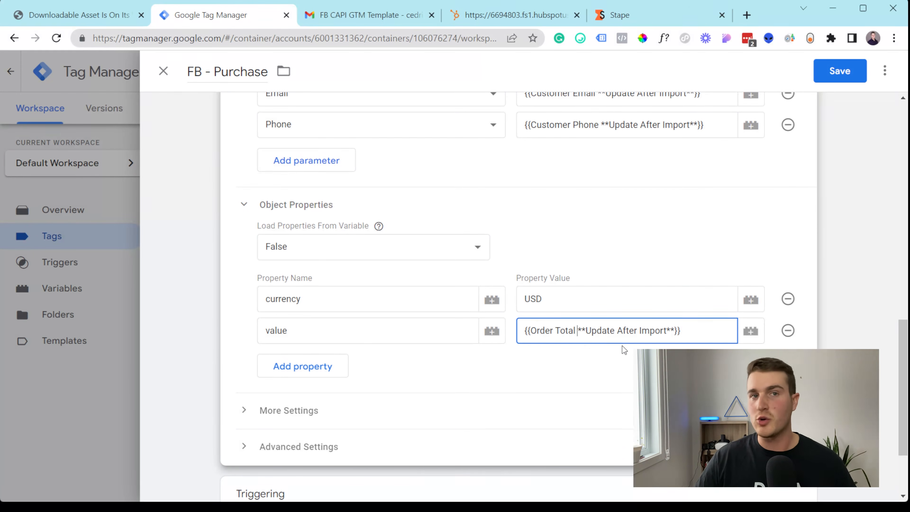
left_click(659, 361)
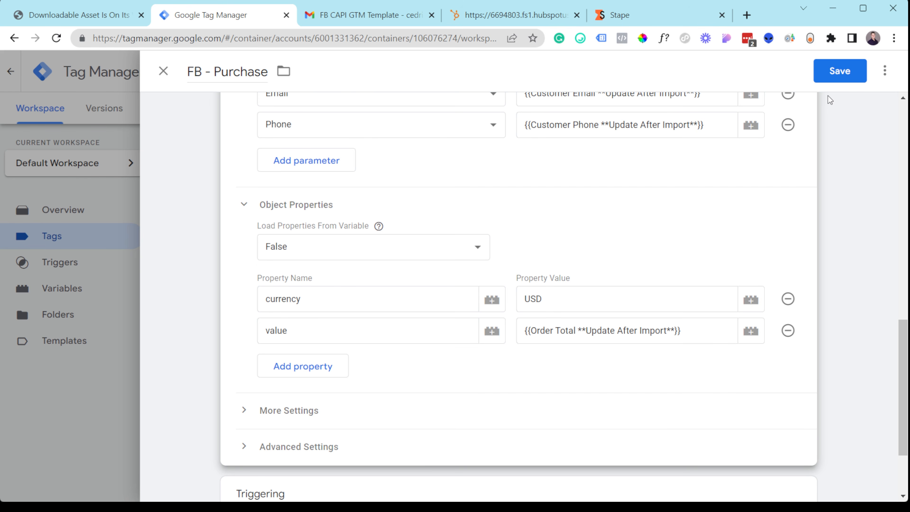
left_click(839, 72)
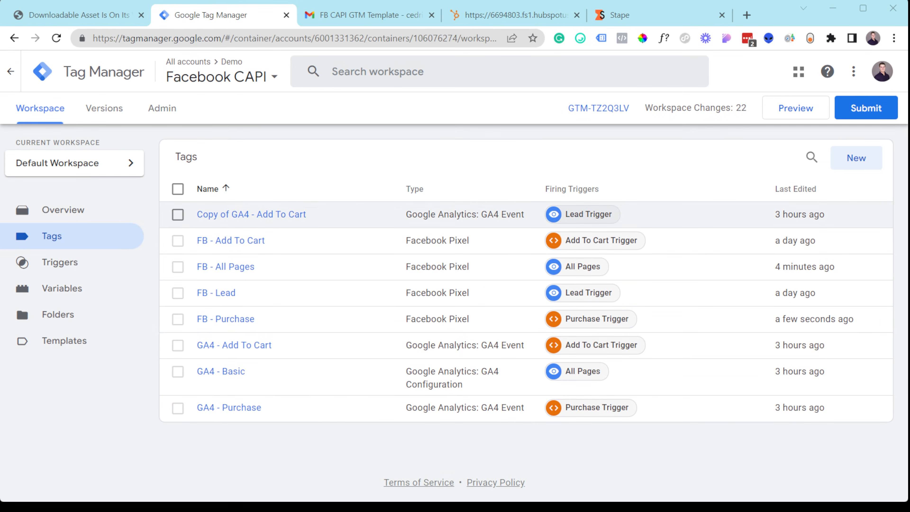
Step: Open the GA4 - Basic tag's configuration for editing and examine its Measurement ID and Fields to Set
left_click(238, 372)
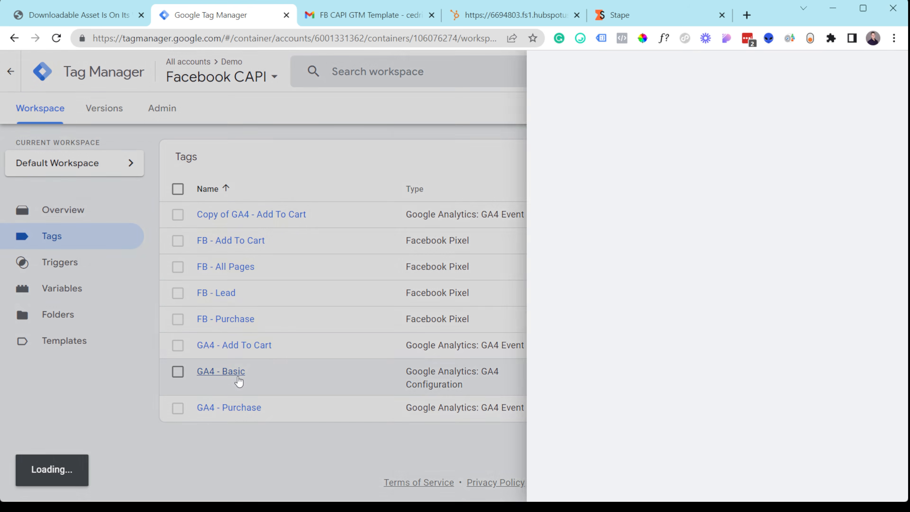
scroll(392, 329, "down", 2)
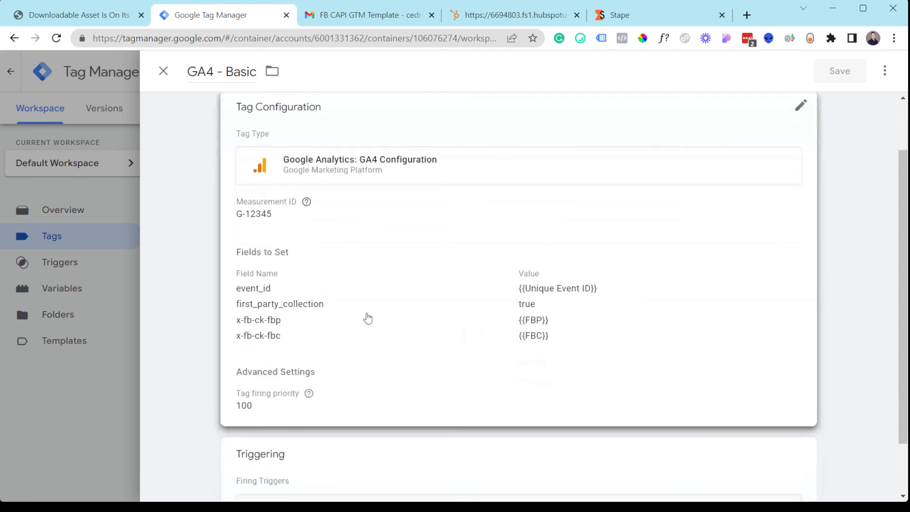
left_click(338, 219)
left_click(301, 237)
double_click(301, 237)
left_click(300, 237)
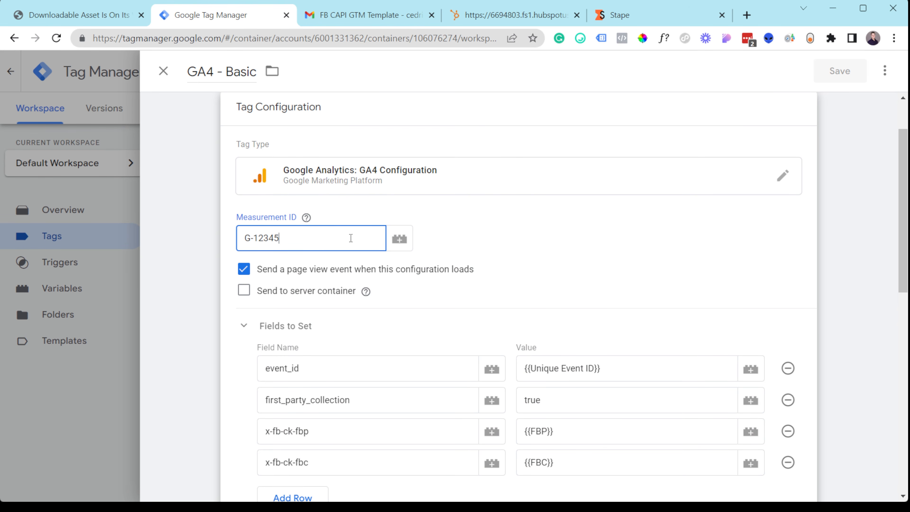
scroll(294, 278, "down", 2)
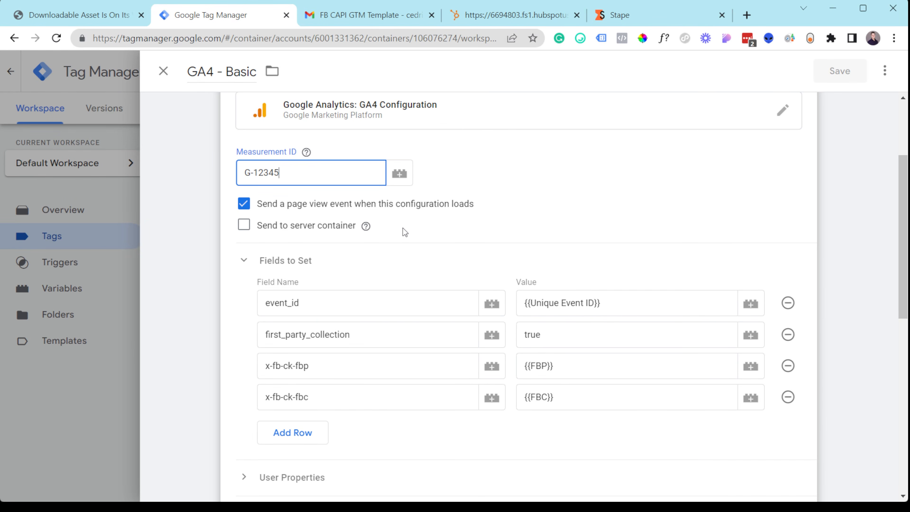
scroll(413, 227, "down", 2)
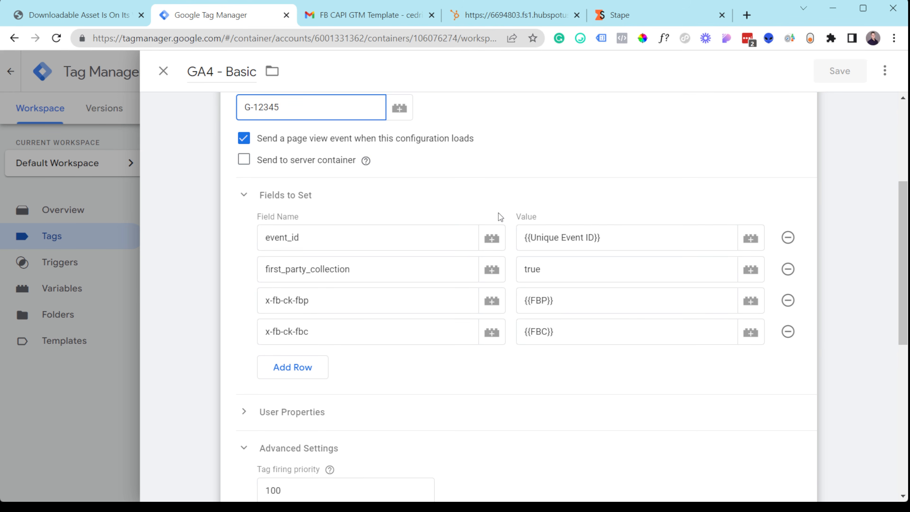
Step: Enable sending to a server container in the GA4 - Basic tag and switch it off again
scroll(501, 222, "up", 4)
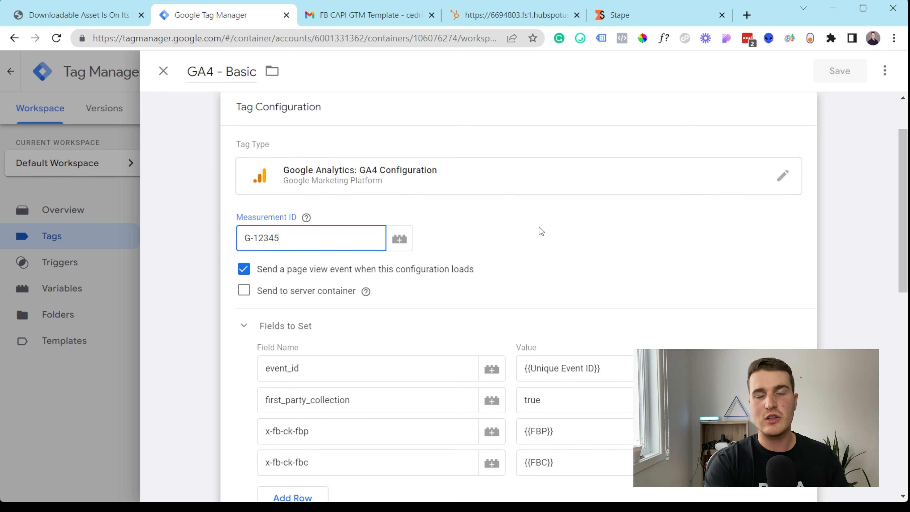
left_click(244, 290)
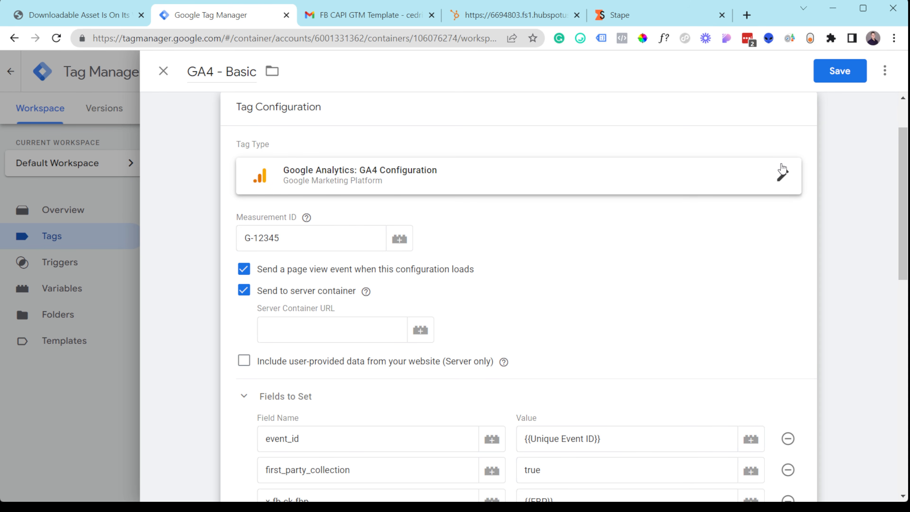
left_click(243, 289)
Step: Examine the first_party_collection, x-fb-ck-fbp and x-fb-ck-fbc values in the GA4 - Basic tag's Fields to Set
scroll(683, 267, "down", 4)
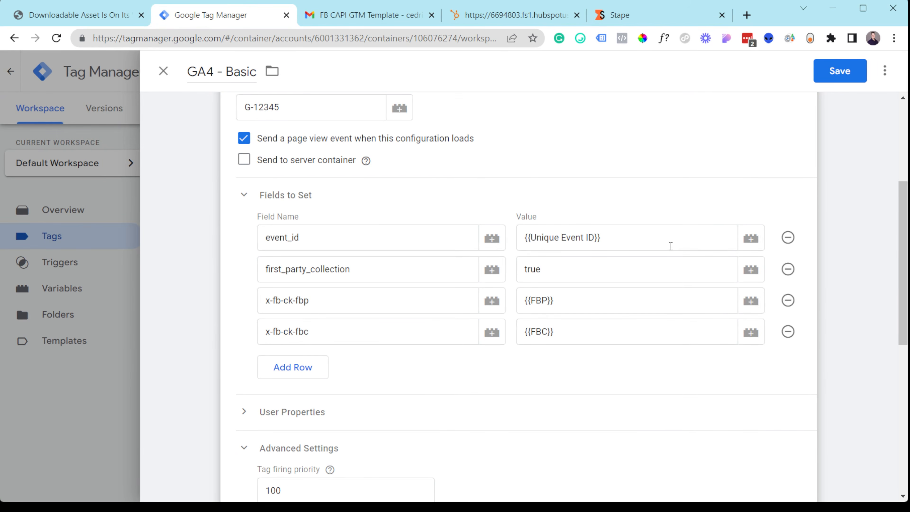
left_click(583, 280)
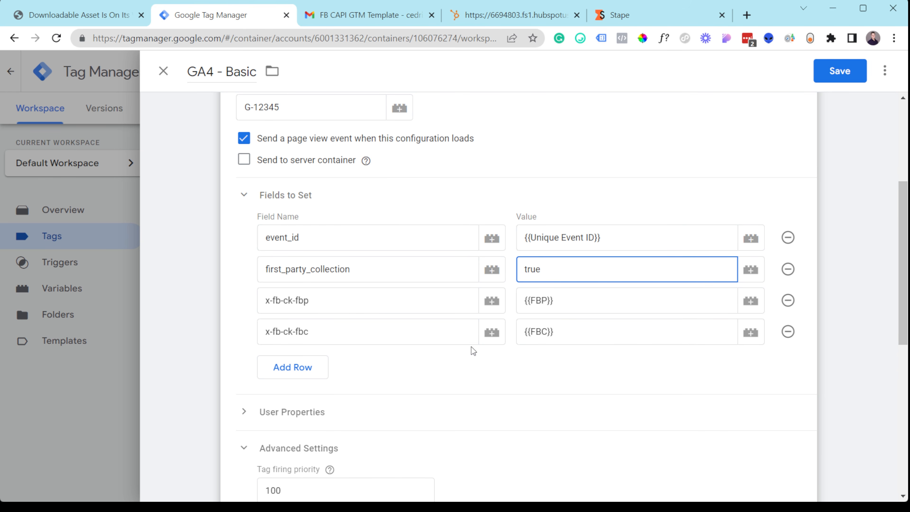
left_click(357, 304)
left_click(571, 304)
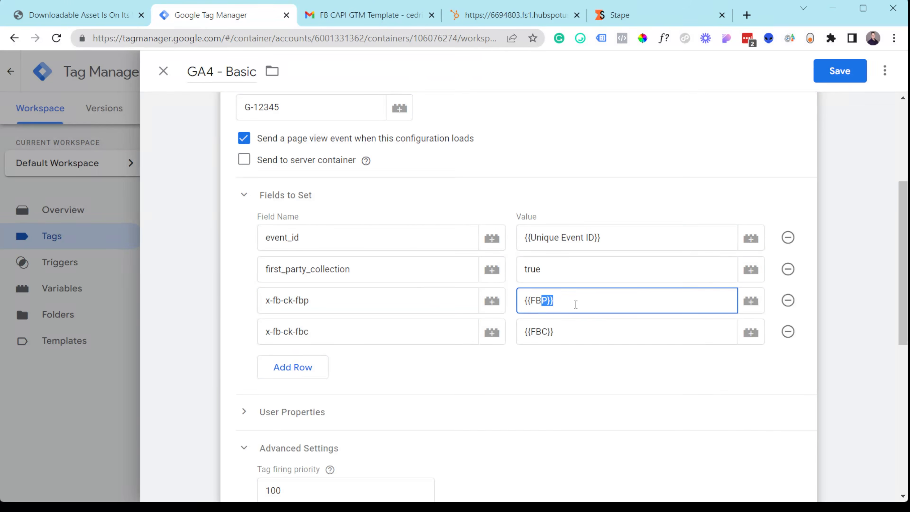
left_click(577, 342)
left_click_drag(577, 342, 541, 338)
left_click(575, 335)
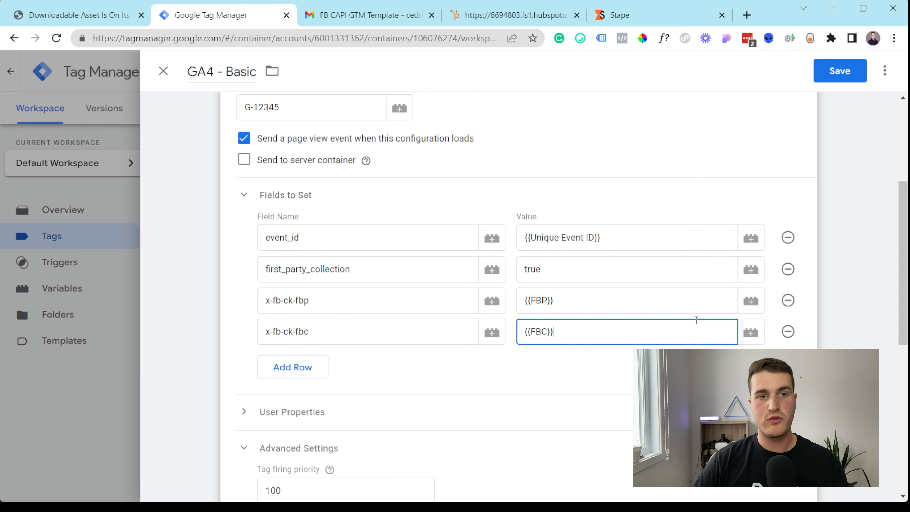
Step: Review the GA4 - Basic tag's advanced settings and firing trigger, and close the tag discarding its unsaved changes
scroll(646, 229, "down", 3)
scroll(428, 297, "down", 5)
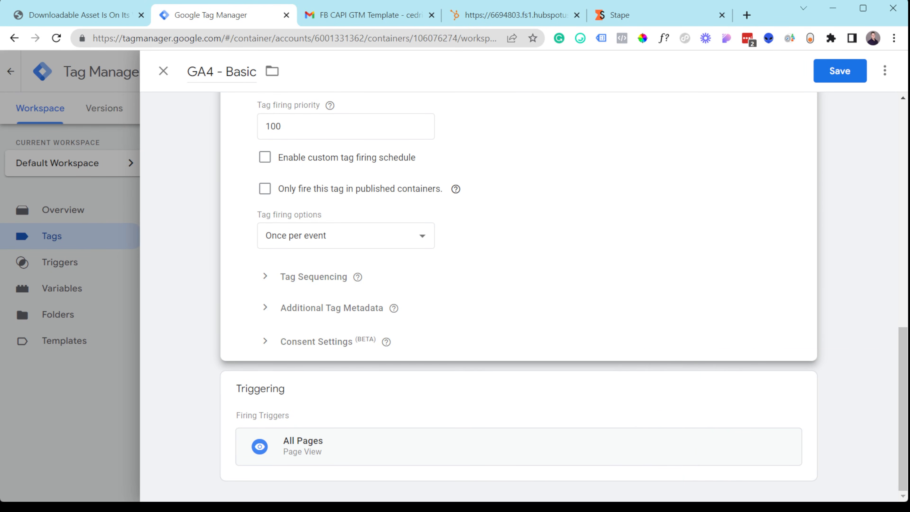
key("Escape")
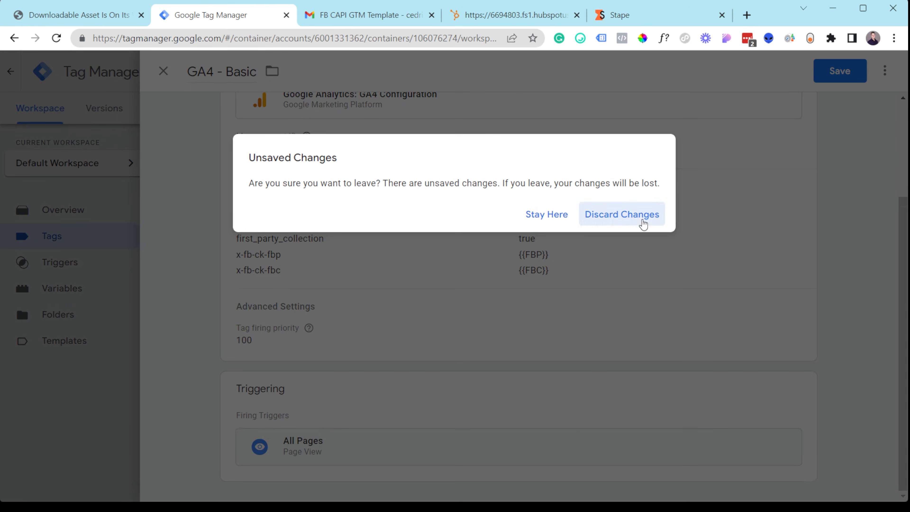
left_click(643, 221)
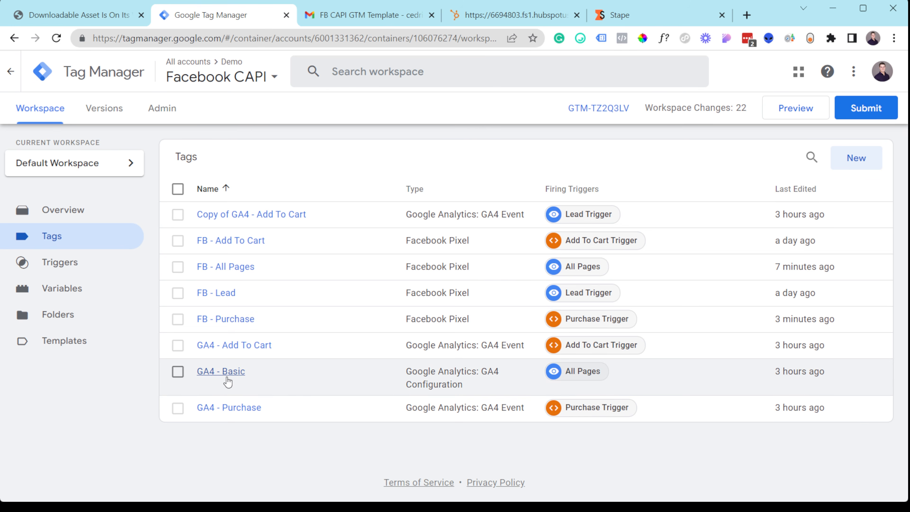
Step: Open the GA4 - Purchase tag's configuration for editing, check its configuration tag and event name, and close it
left_click(177, 319)
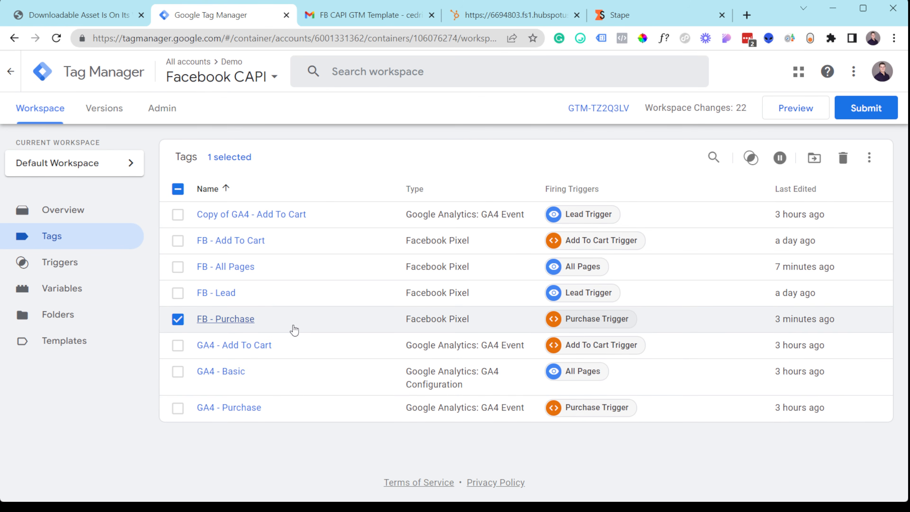
left_click(262, 327)
left_click(177, 407)
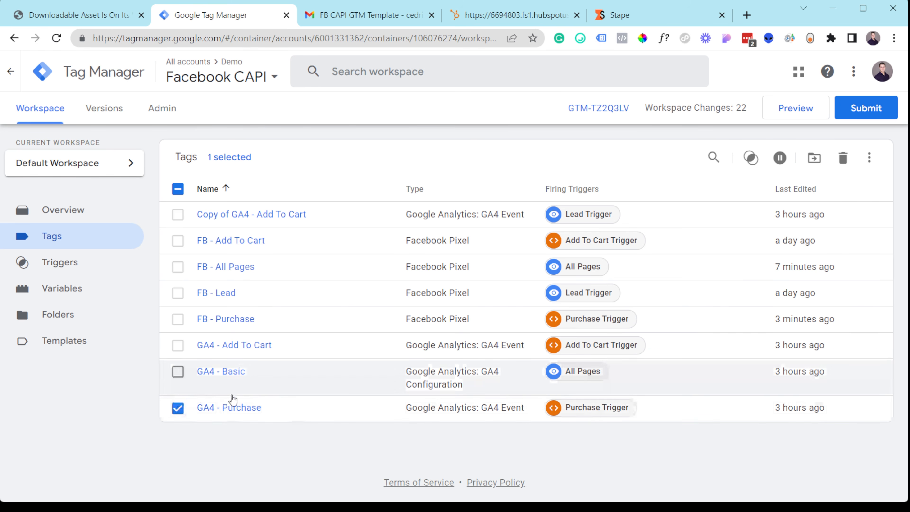
left_click(250, 407)
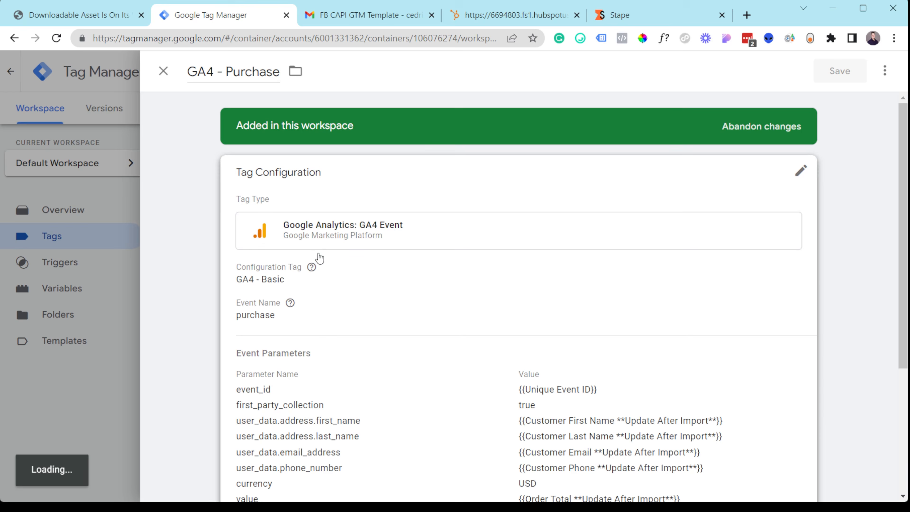
left_click(319, 257)
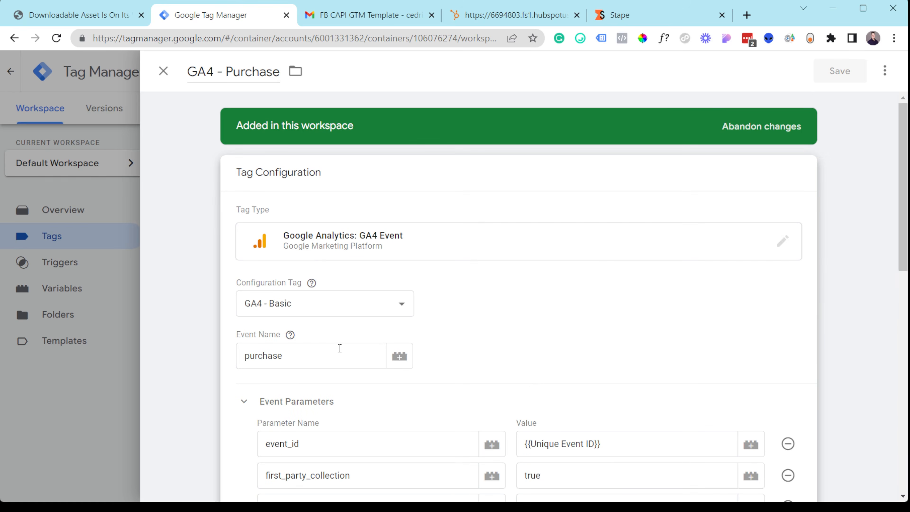
left_click(245, 357)
left_click(73, 391)
Step: Check the standard event names used by the FB - Purchase and FB - Lead tags
left_click(233, 319)
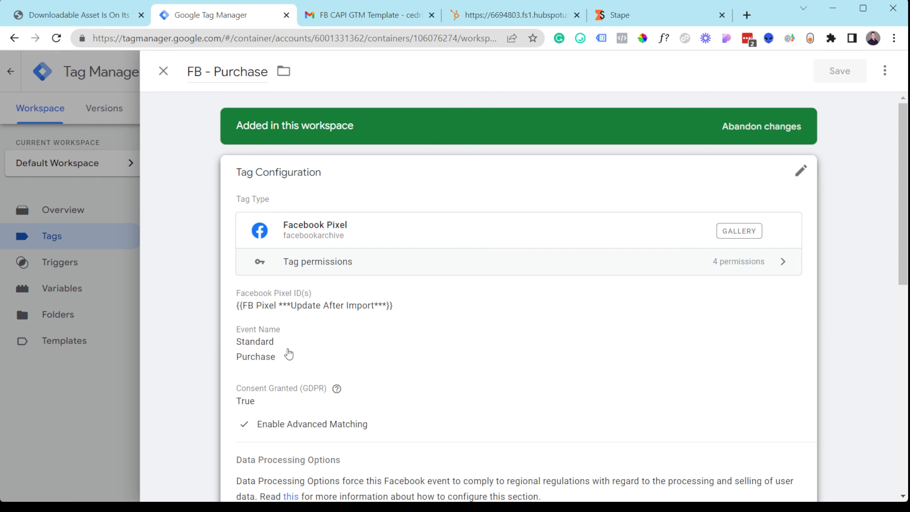
left_click(119, 424)
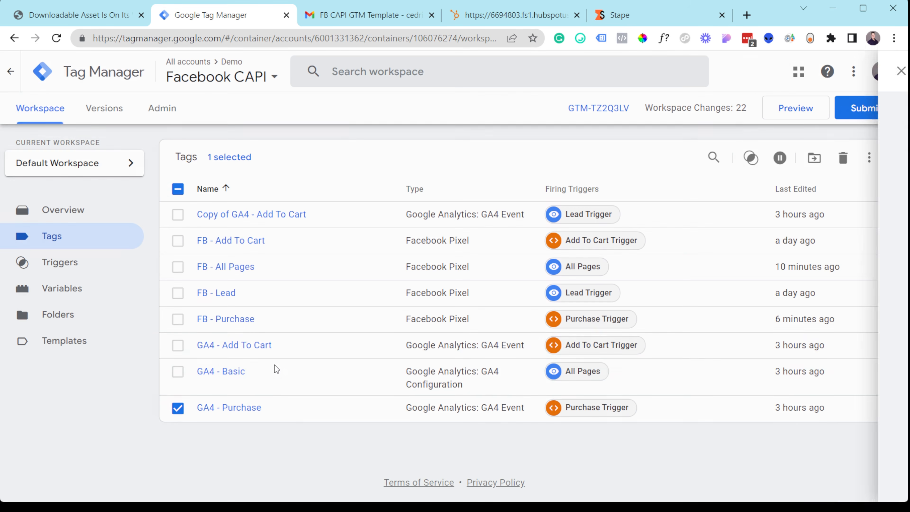
left_click(227, 292)
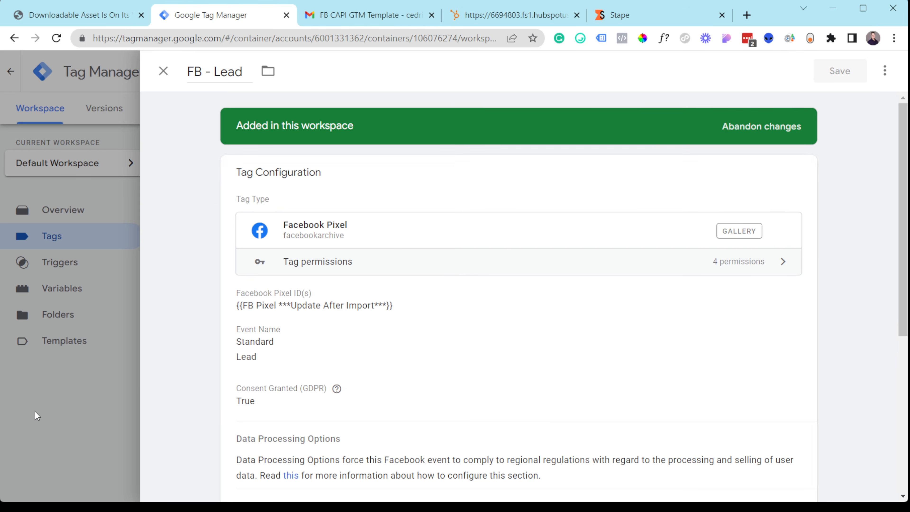
left_click(35, 411)
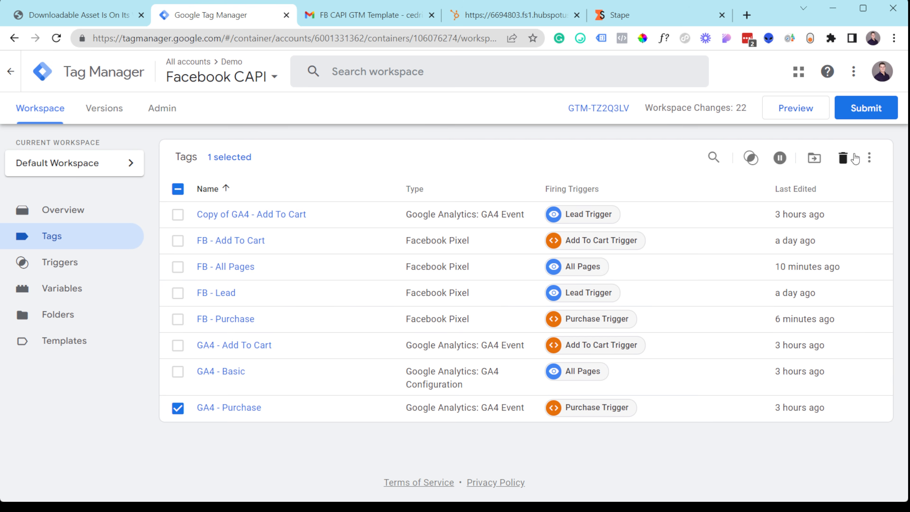
Step: Try the event name generate_lead in the GA4 - Purchase tag and close it discarding the change
left_click(230, 410)
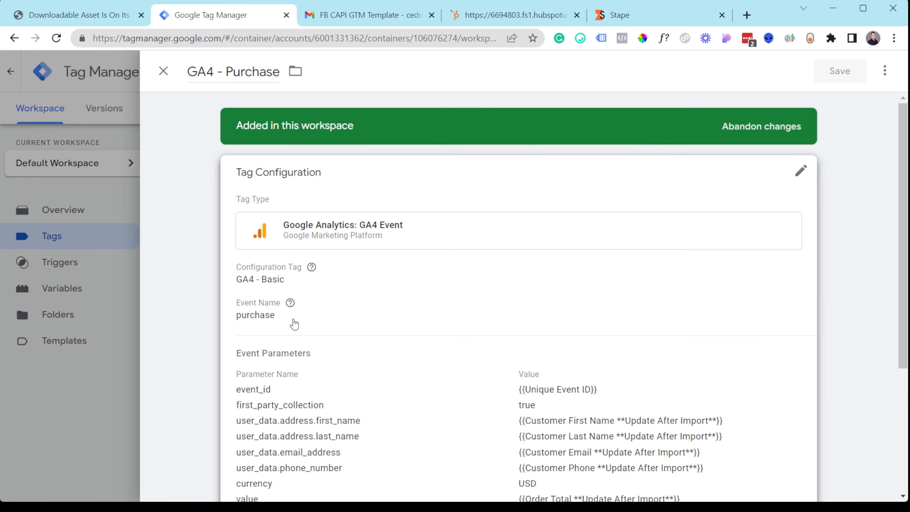
left_click(295, 322)
double_click(320, 349)
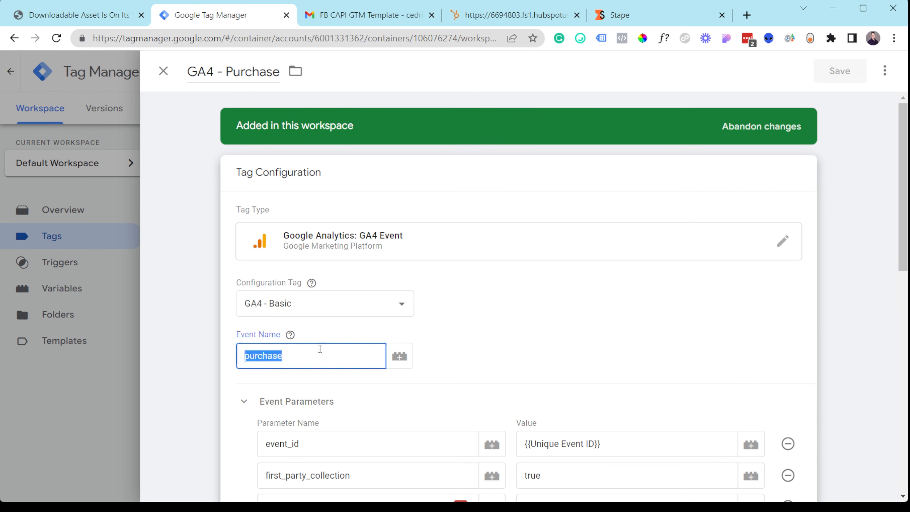
type("genera")
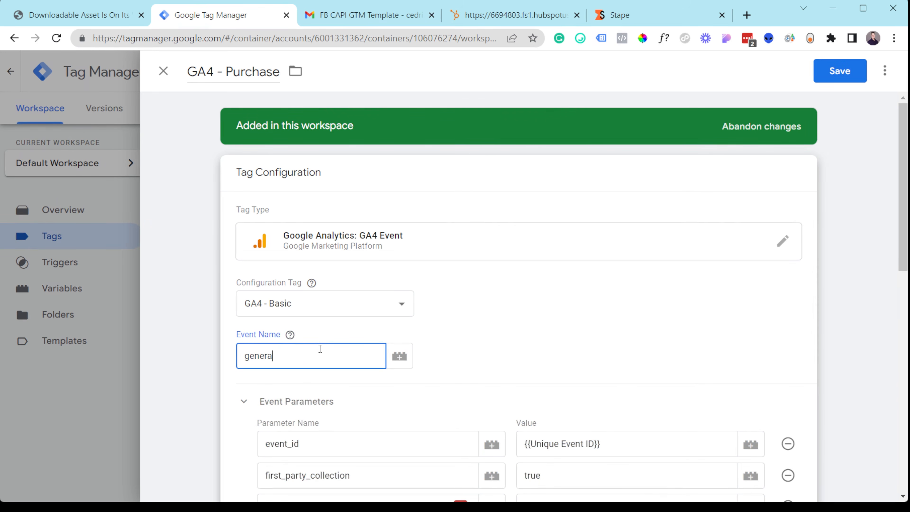
type("te_lead")
left_click(165, 76)
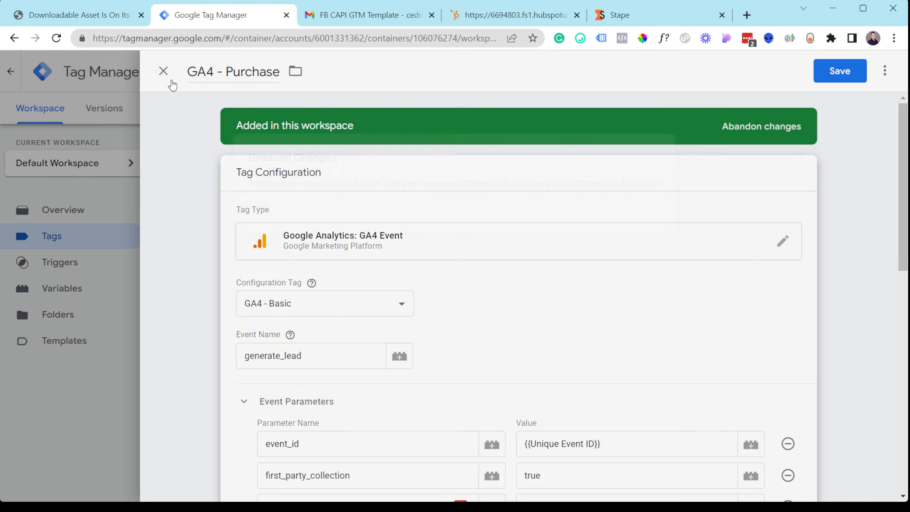
left_click(641, 227)
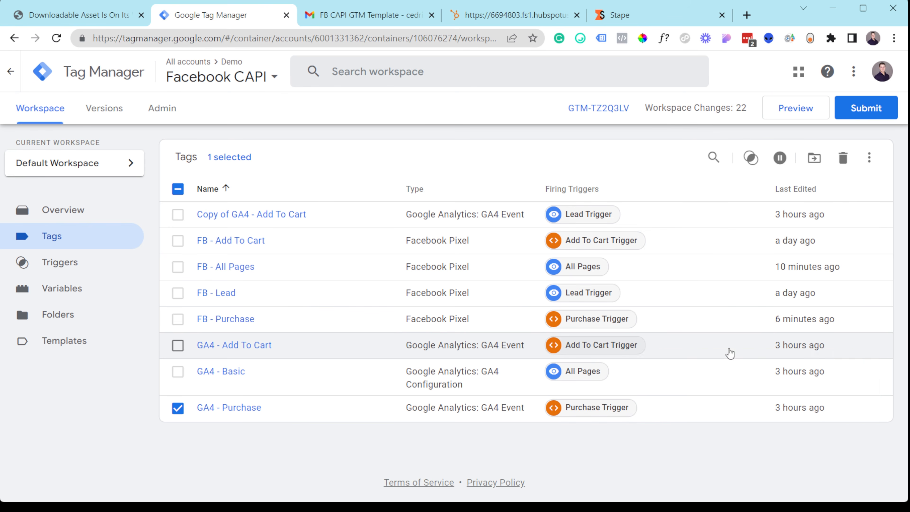
Step: Create a container named SS demo5 with the Server target platform in the Demo account
left_click(168, 109)
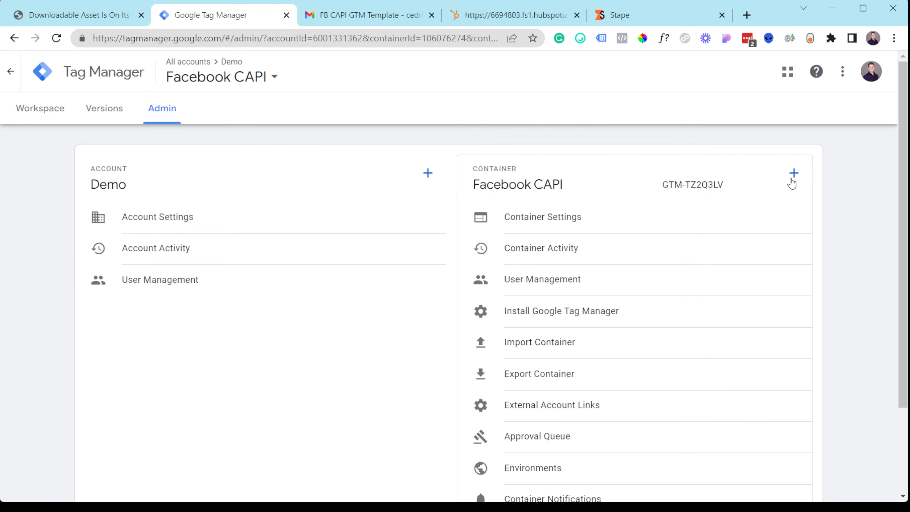
left_click(792, 179)
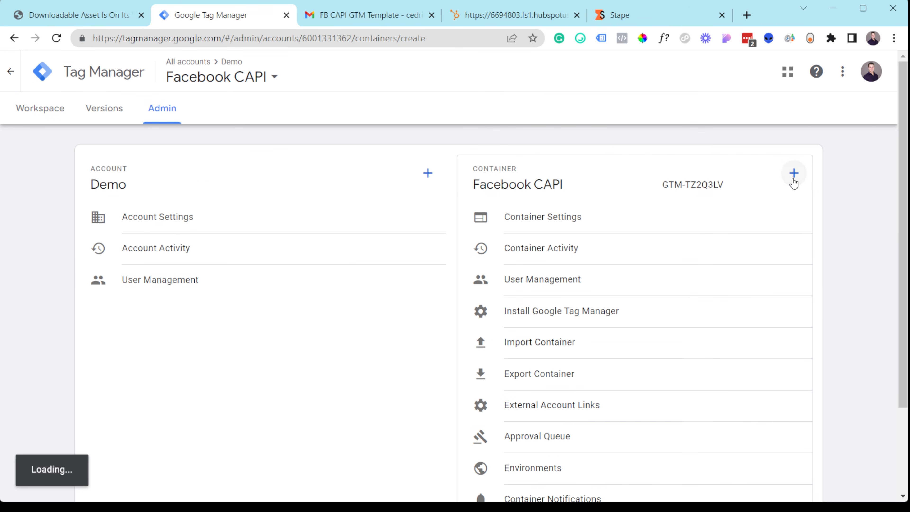
left_click(283, 196)
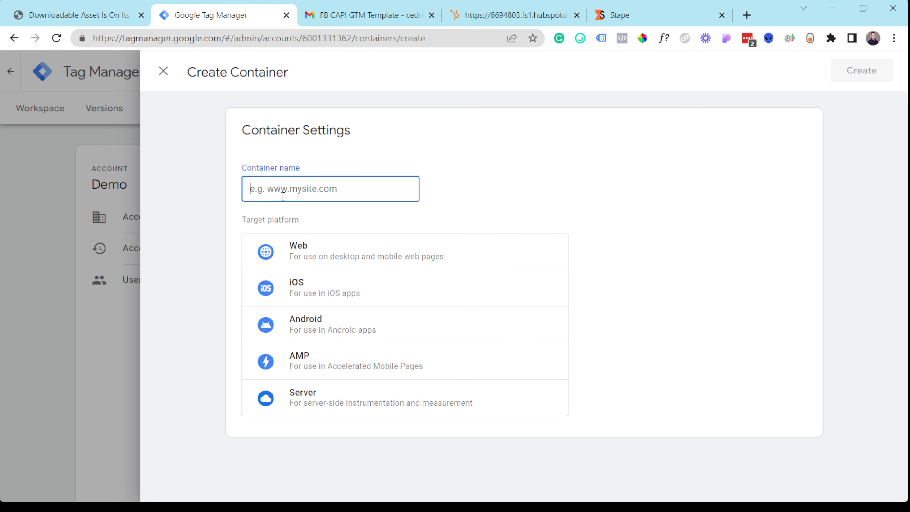
type("SS de")
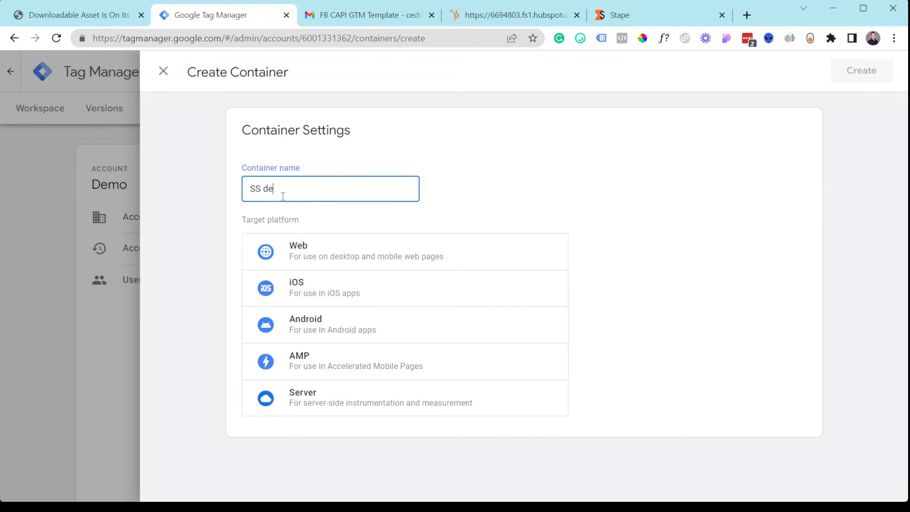
type("mo5")
left_click(387, 408)
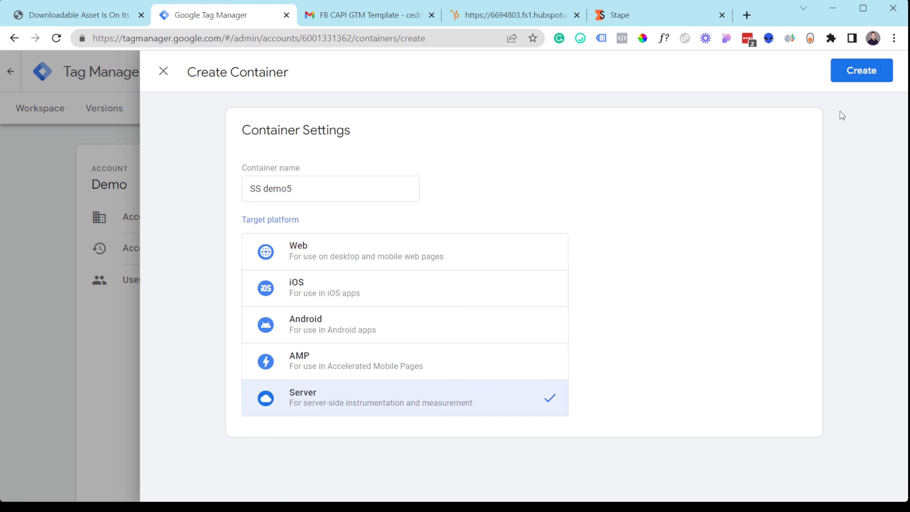
left_click(872, 70)
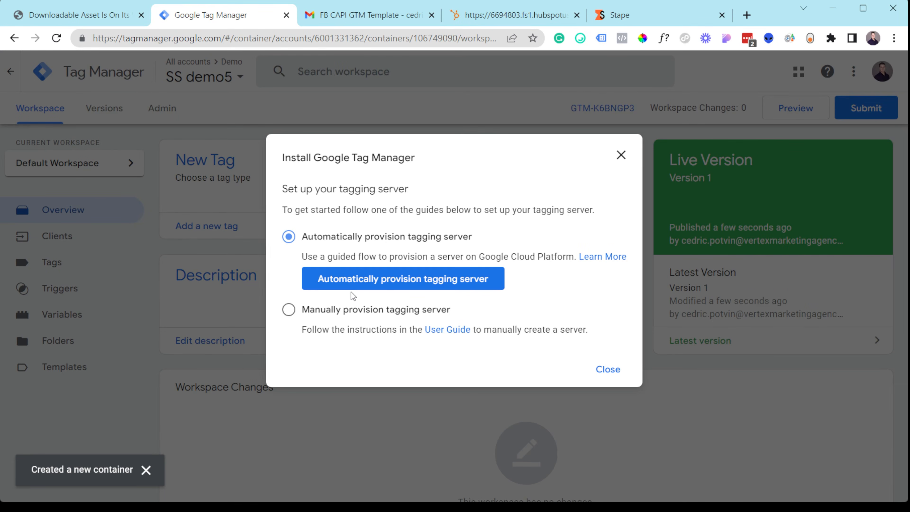
Step: Choose manual provisioning of the tagging server for SS demo5 and copy its container config
left_click(293, 315)
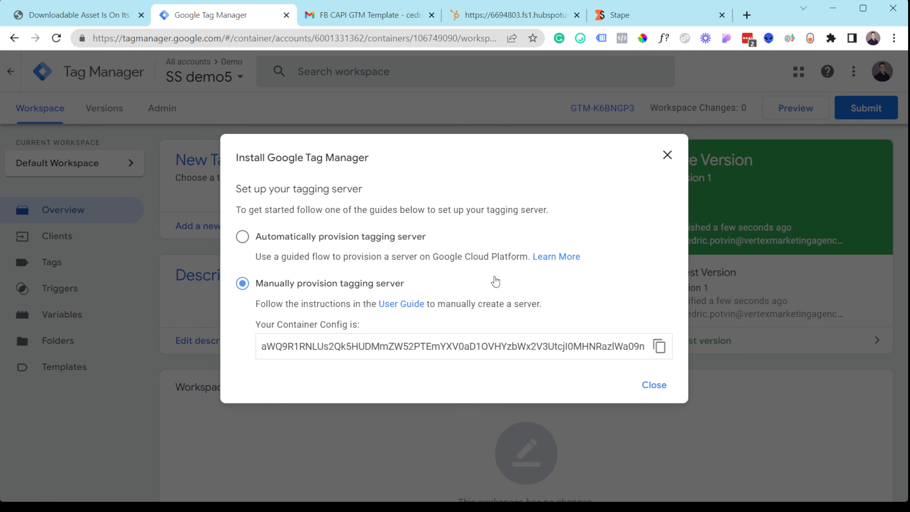
left_click(659, 346)
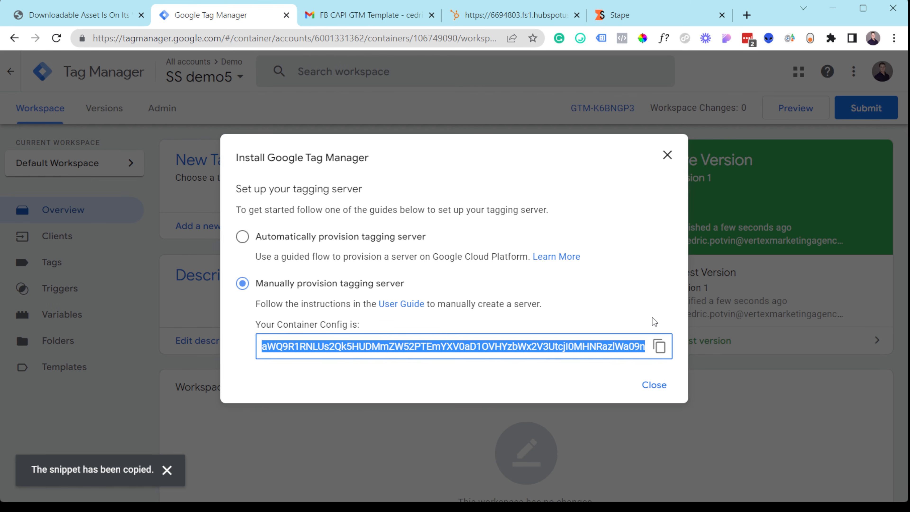
Step: Switch to Stape, start a new server GTM container and name it test demo 5
left_click(631, 15)
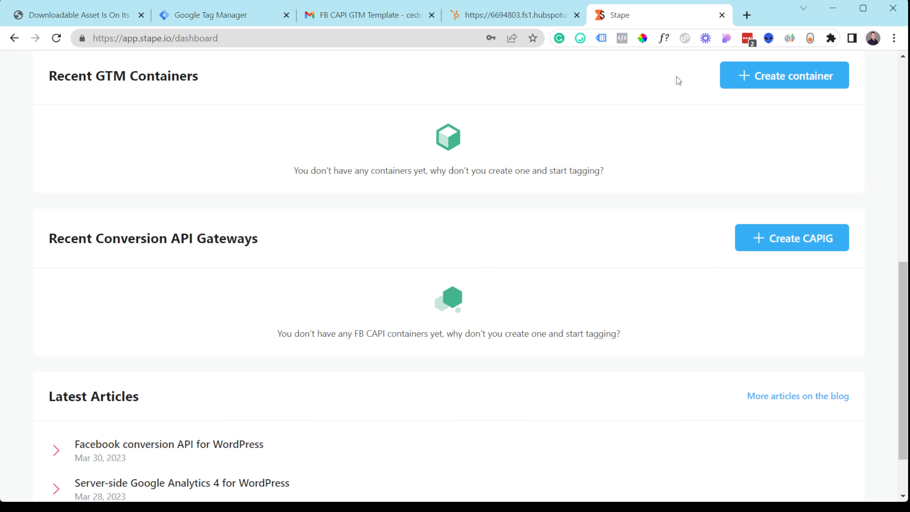
scroll(698, 236, "up", 10)
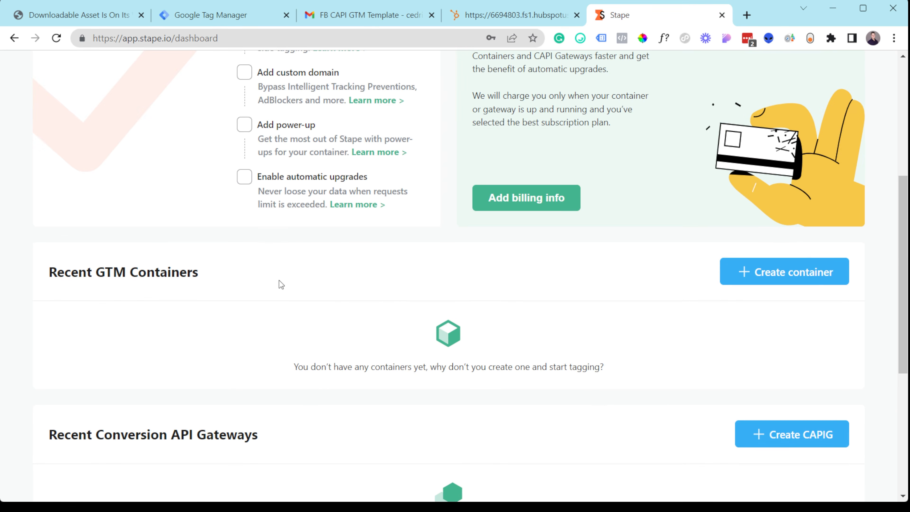
scroll(579, 258, "down", 10)
scroll(752, 198, "up", 4)
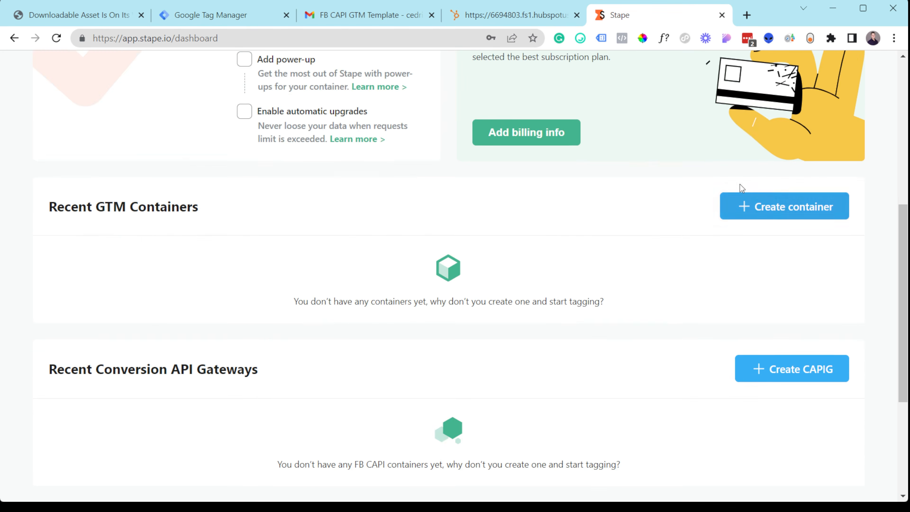
left_click(804, 211)
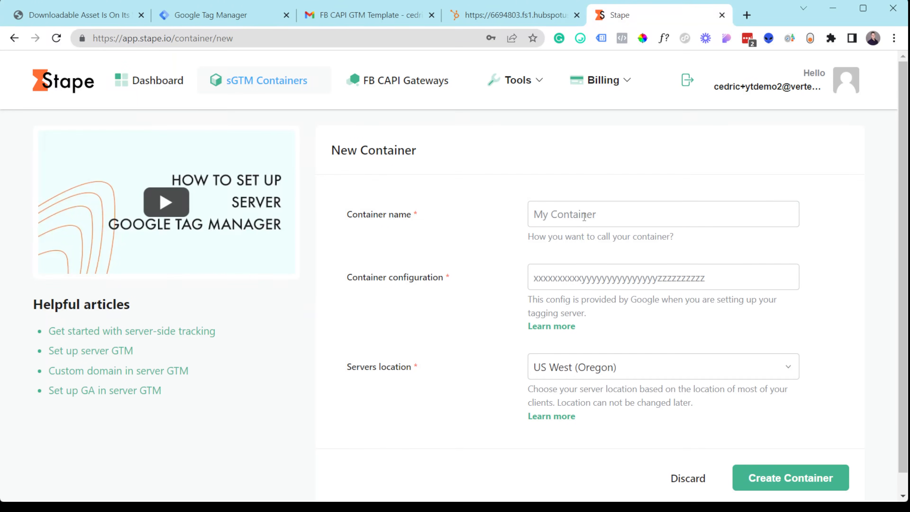
type("test demo 5")
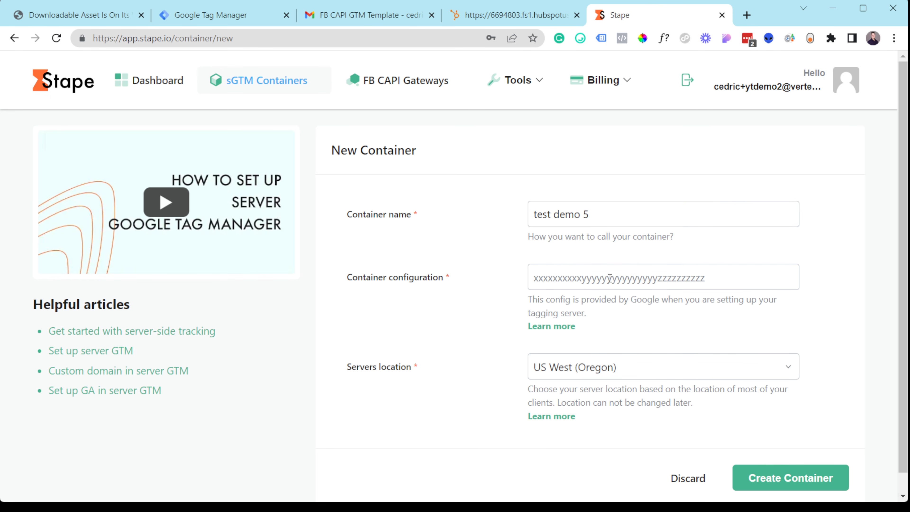
Step: Copy the container config of SS demo5 from Tag Manager again and create the Stape container with it as the container configuration
left_click(270, 15)
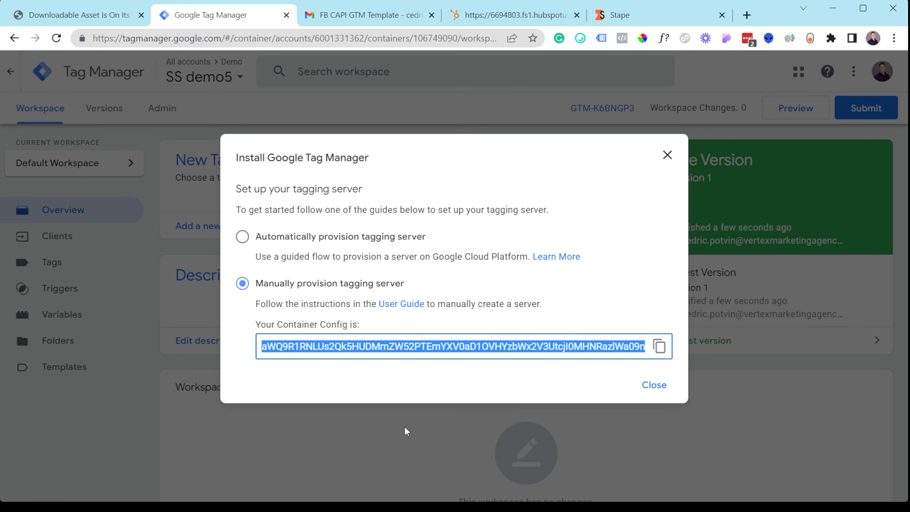
left_click(276, 337)
left_click(660, 348)
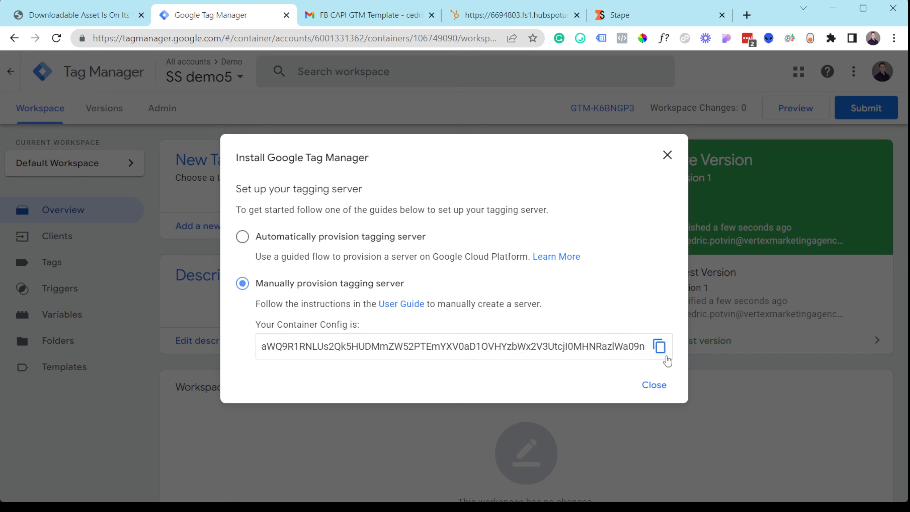
left_click(660, 348)
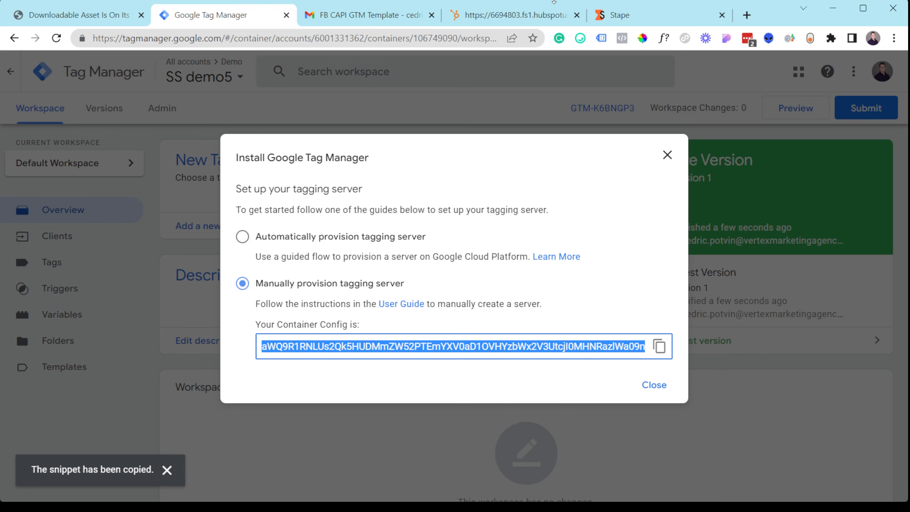
left_click(620, 15)
left_click(584, 278)
key("ctrl+v")
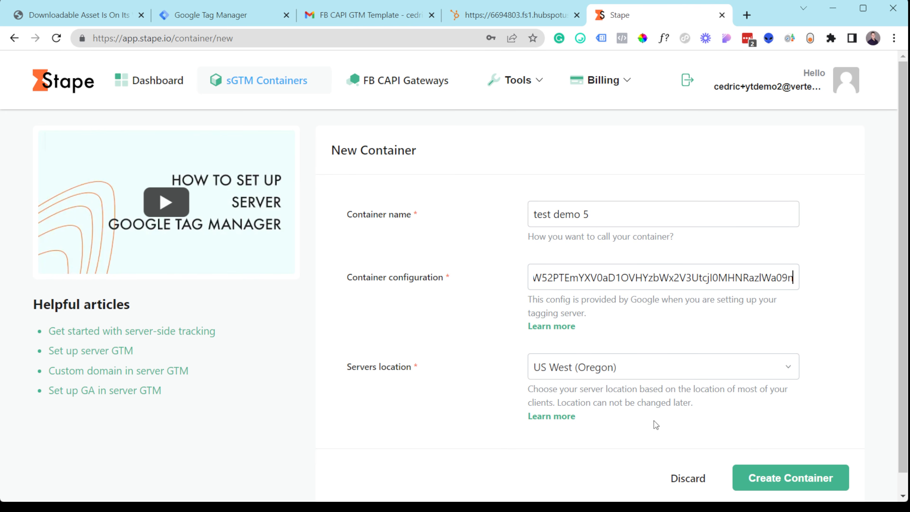
left_click(810, 484)
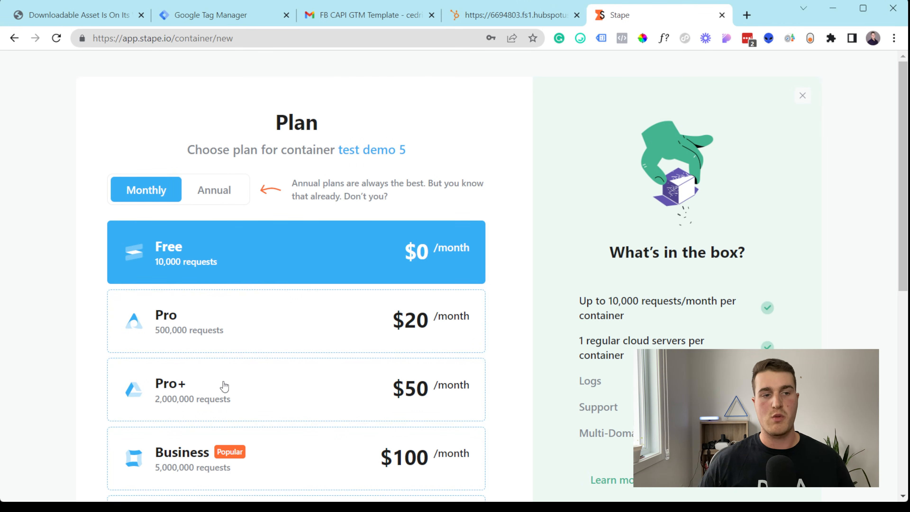
Step: Try the monthly Pro plan for test demo 5 with the promotion code VERTEX at checkout, and leave without subscribing
left_click(285, 320)
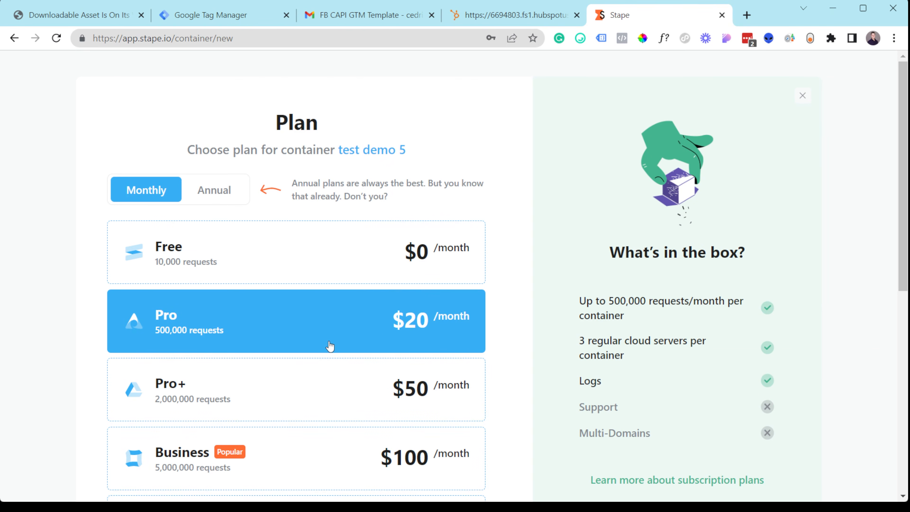
scroll(331, 348, "down", 10)
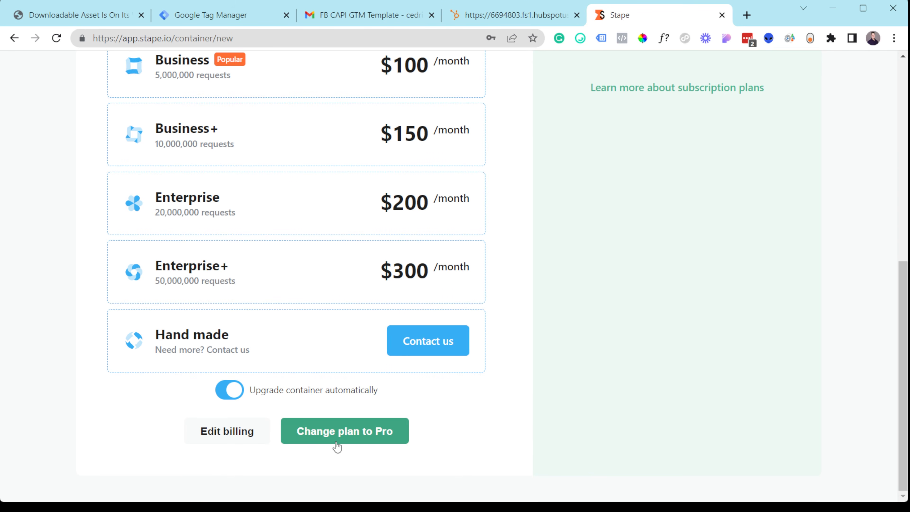
left_click(355, 436)
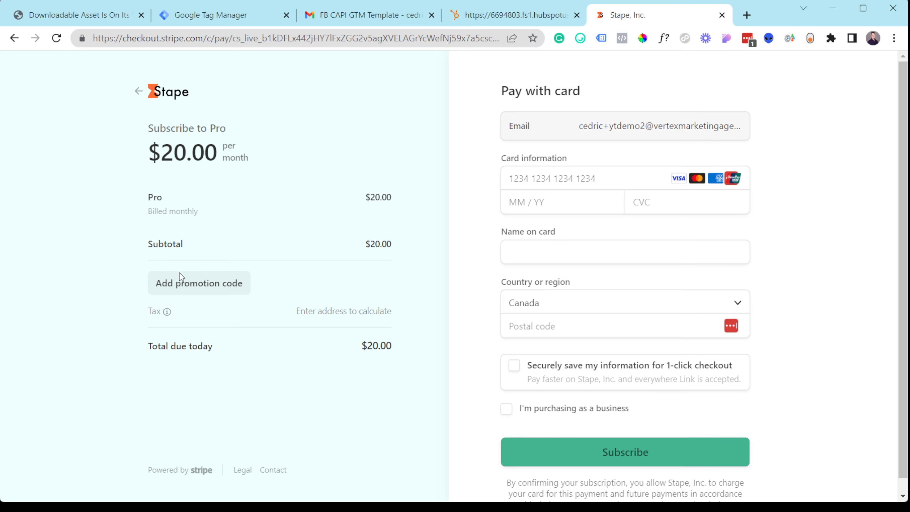
left_click(190, 285)
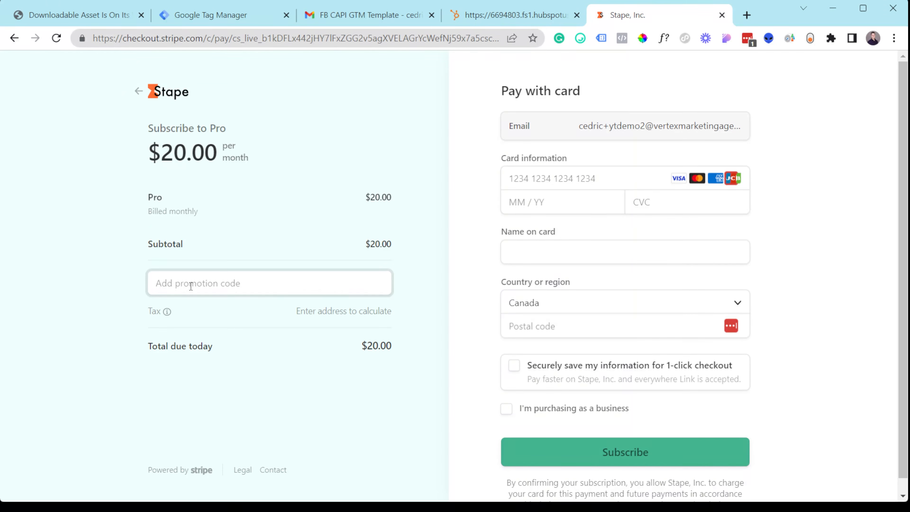
type("VERTEX")
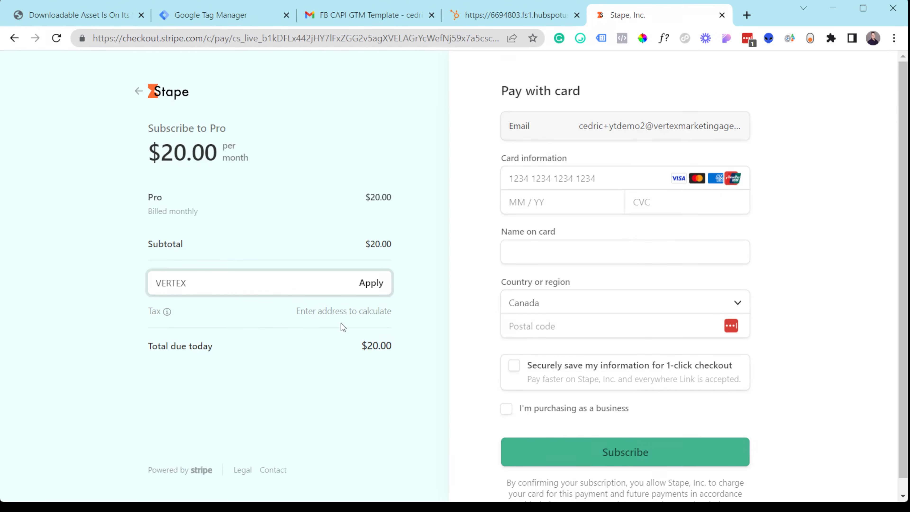
left_click(14, 38)
Step: Put the test demo 5 container on the Free plan and copy its default tagging server URL
scroll(464, 217, "down", 6)
left_click(152, 439)
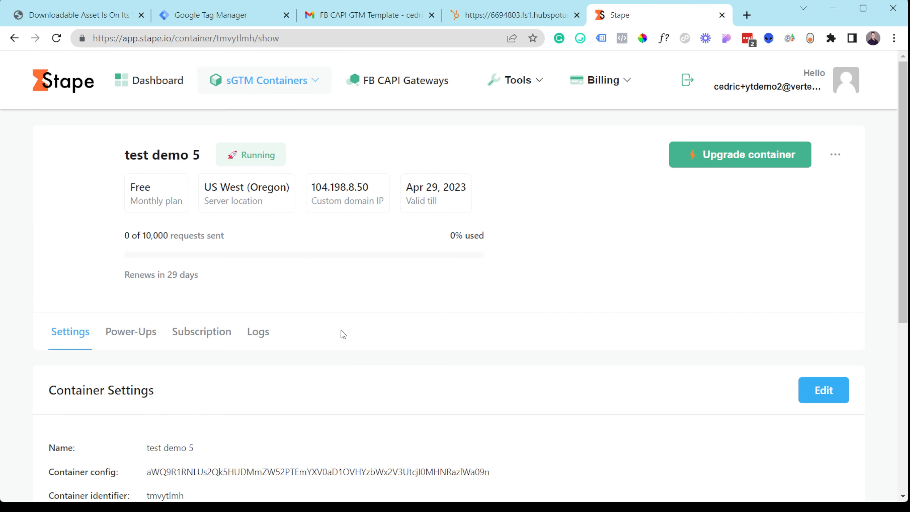
scroll(485, 332, "down", 4)
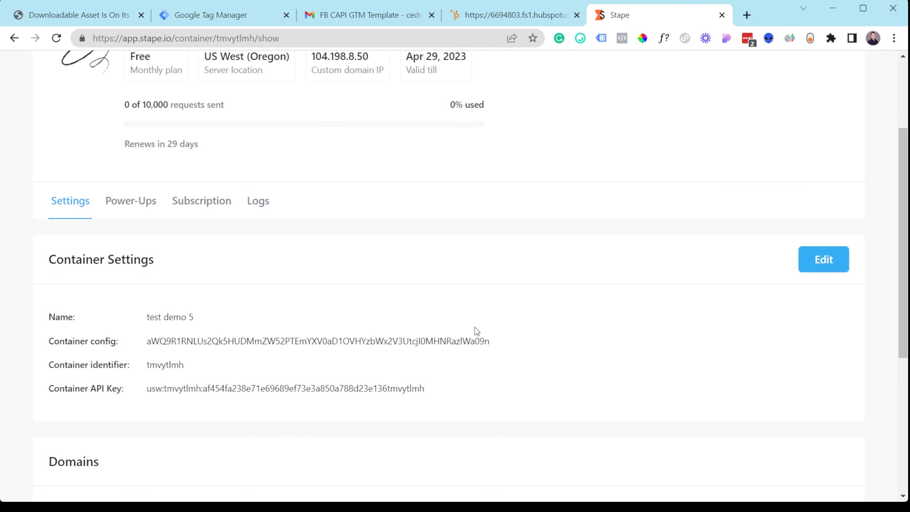
scroll(416, 327, "down", 8)
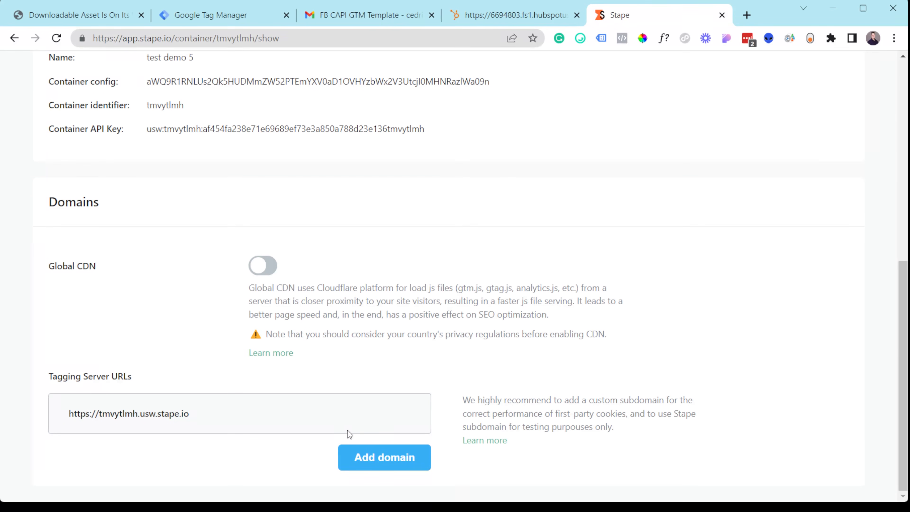
left_click(203, 415)
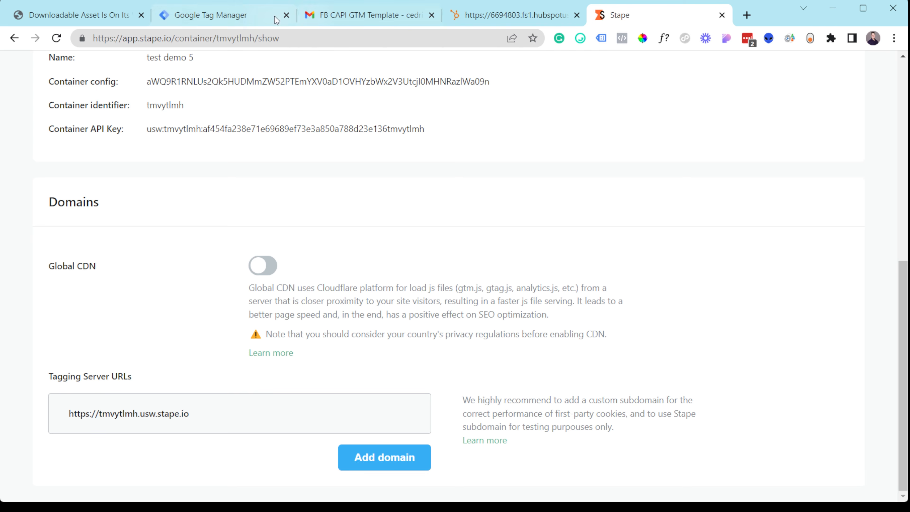
Step: In Tag Manager, add the copied Stape tagging server URL as a server container URL in the SS demo5 container settings and save
left_click(187, 15)
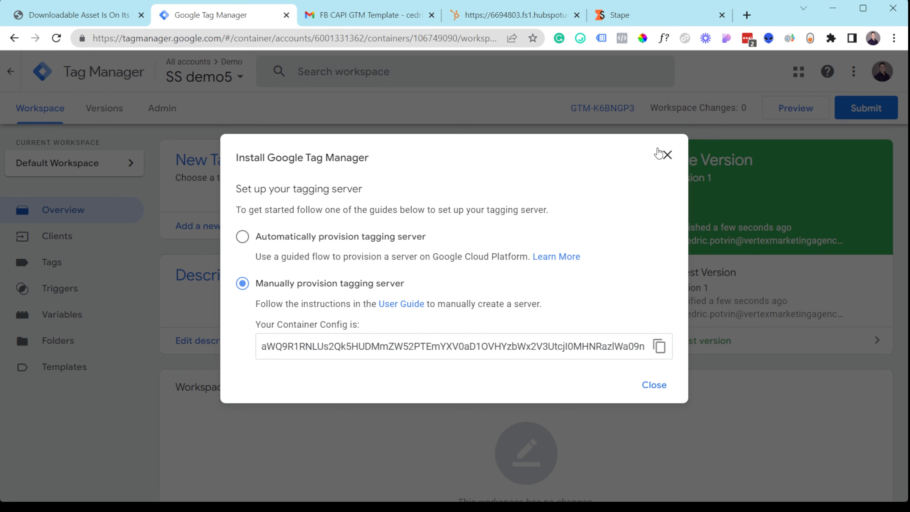
left_click(666, 155)
left_click(173, 114)
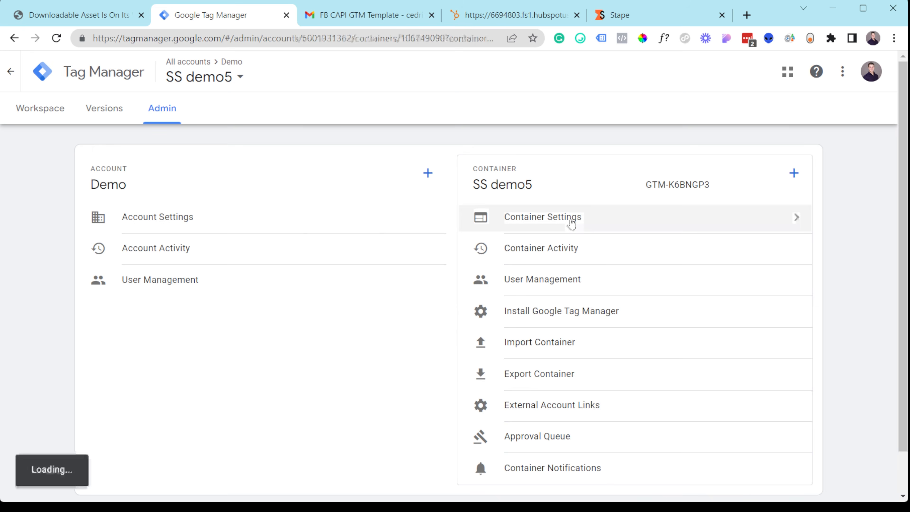
left_click(571, 223)
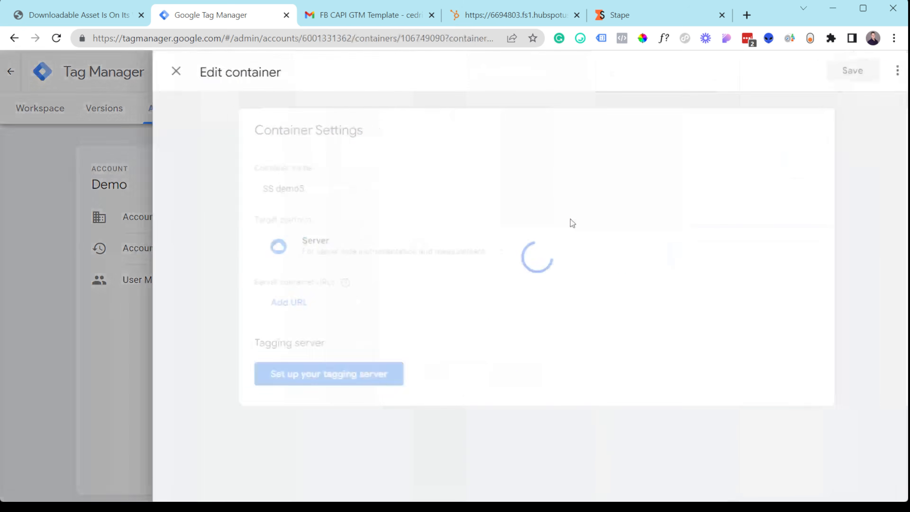
left_click(274, 304)
left_click(283, 311)
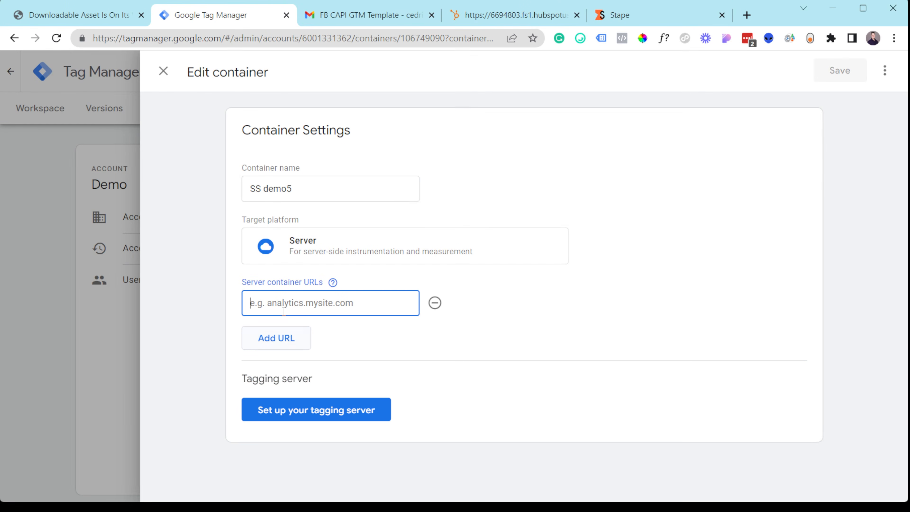
key("ctrl+v")
left_click(832, 76)
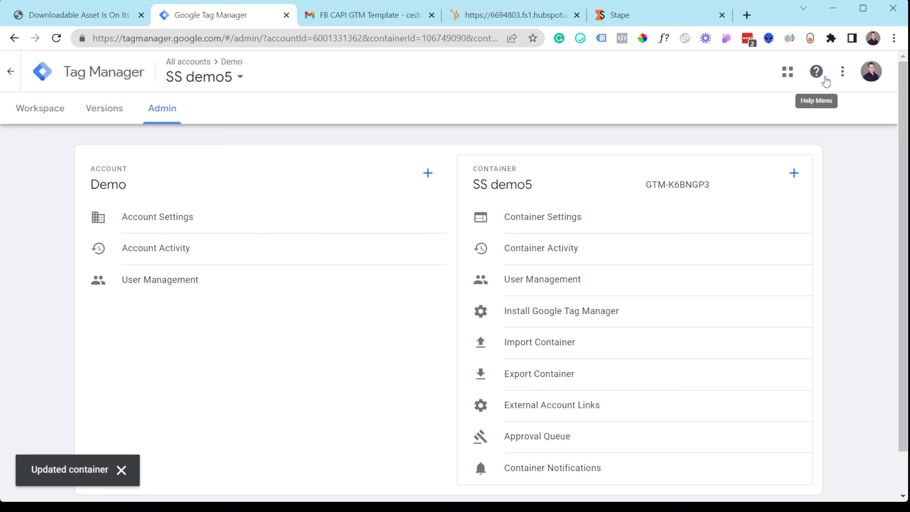
Step: Back in Stape, add ss.demo.com as a custom domain for the container's tagging server
left_click(684, 15)
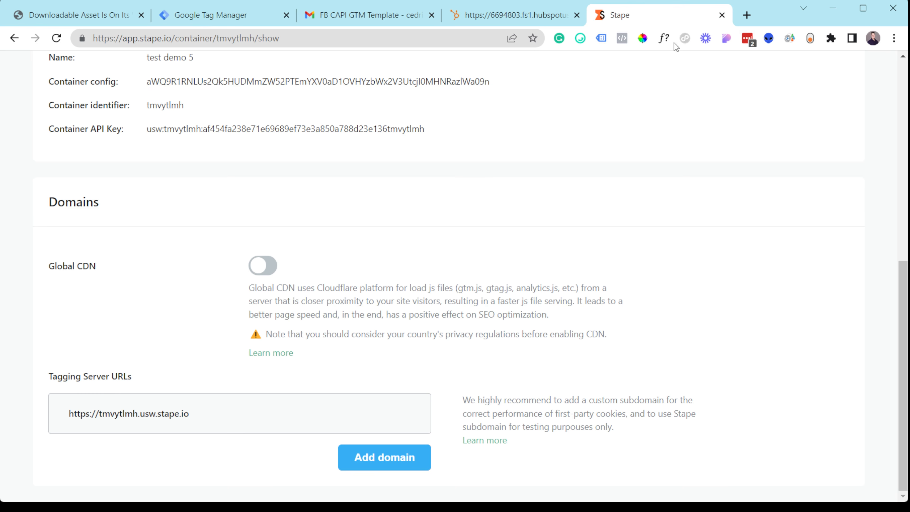
scroll(476, 286, "up", 1)
scroll(240, 336, "down", 1)
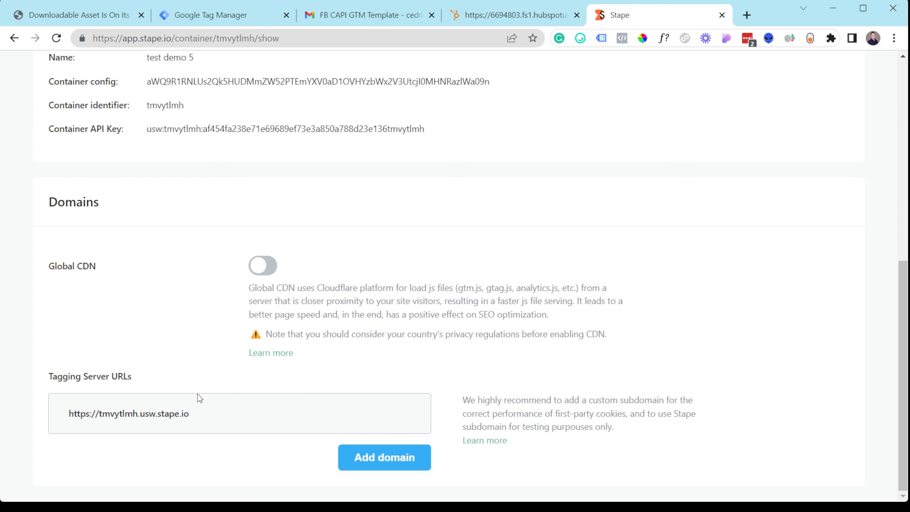
left_click(383, 457)
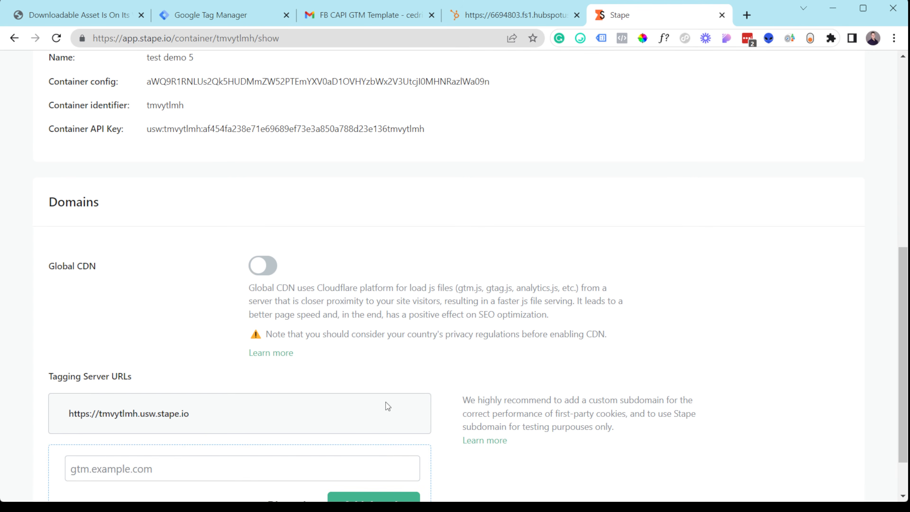
scroll(286, 387, "down", 3)
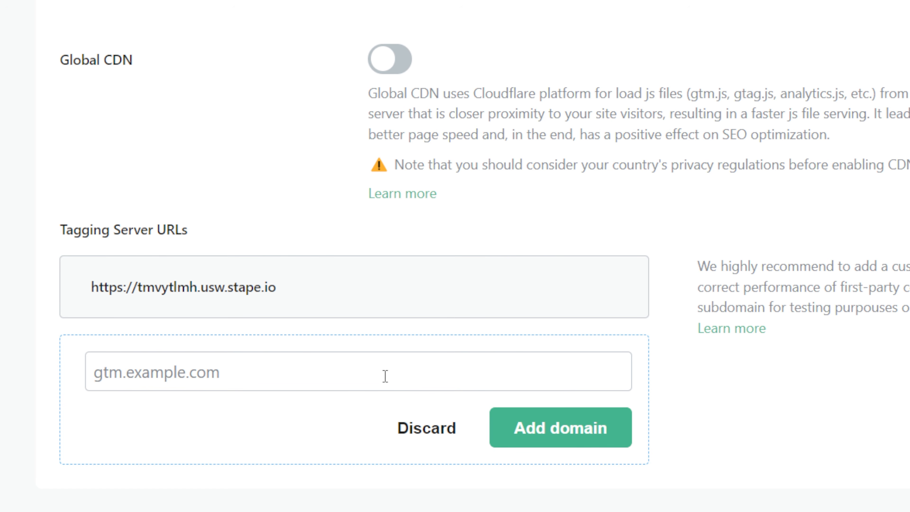
type("ss.demo.com")
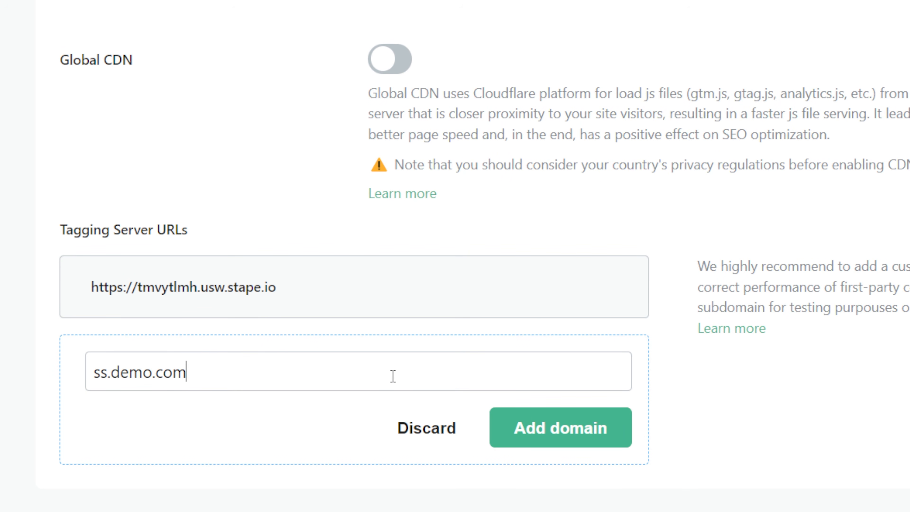
left_click(533, 433)
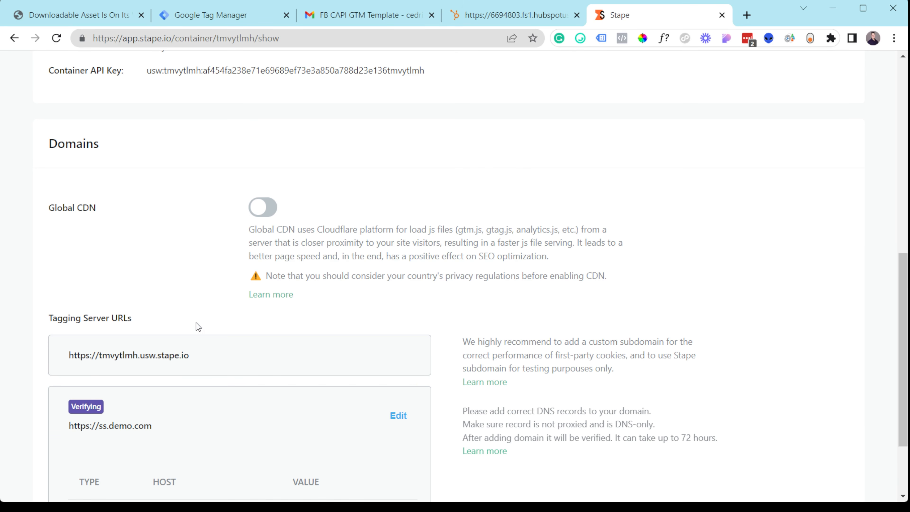
Step: Turn on Global CDN for the container and examine the DNS records required for ss.demo.com
scroll(209, 376, "down", 2)
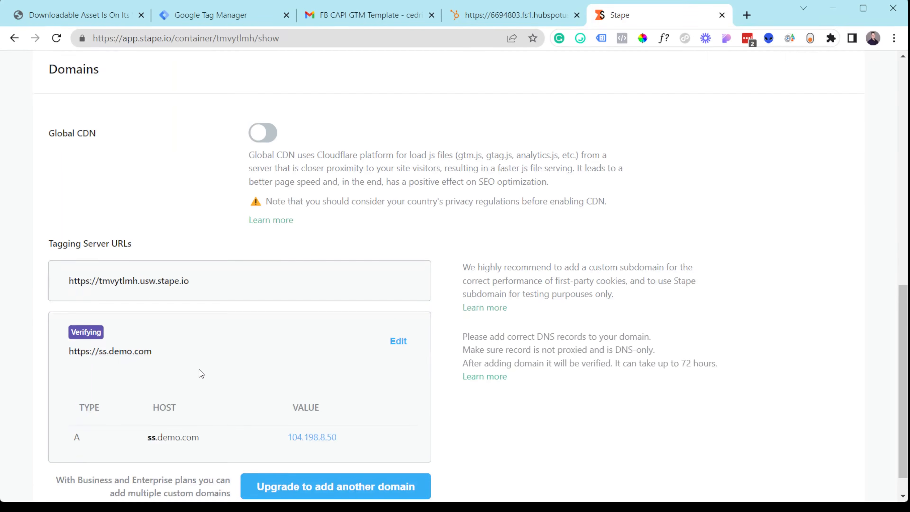
scroll(199, 372, "down", 1)
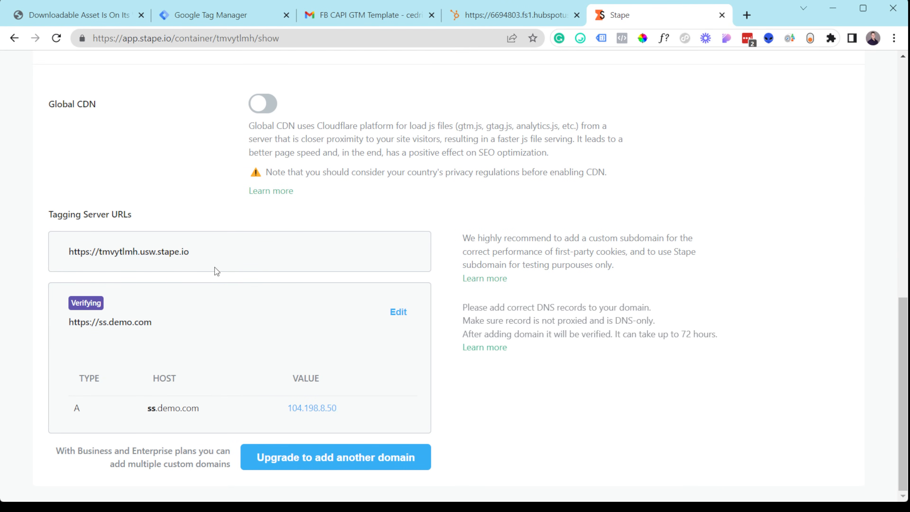
left_click(263, 106)
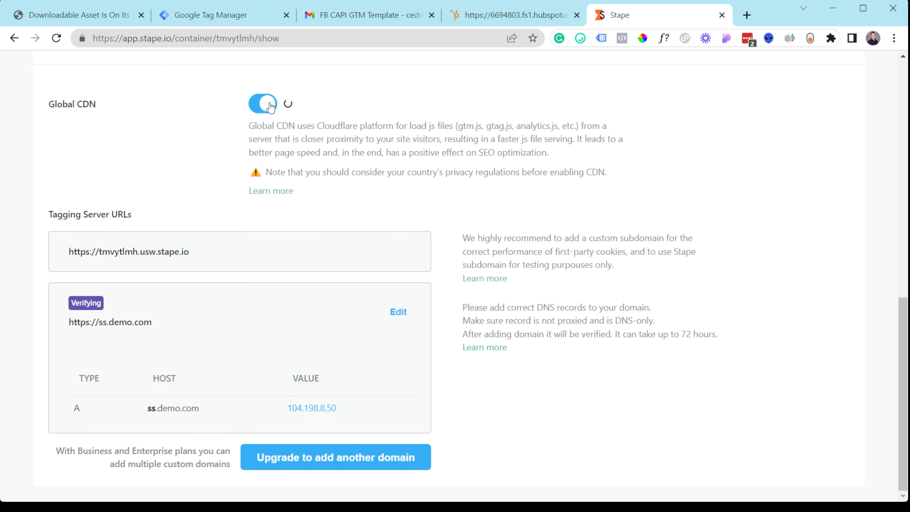
scroll(294, 207, "down", 1)
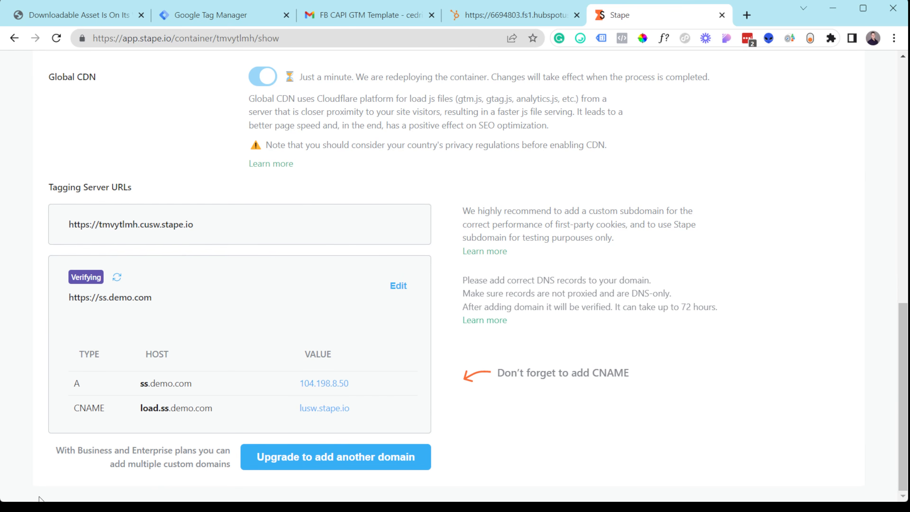
left_click_drag(93, 410, 81, 389)
left_click(81, 389)
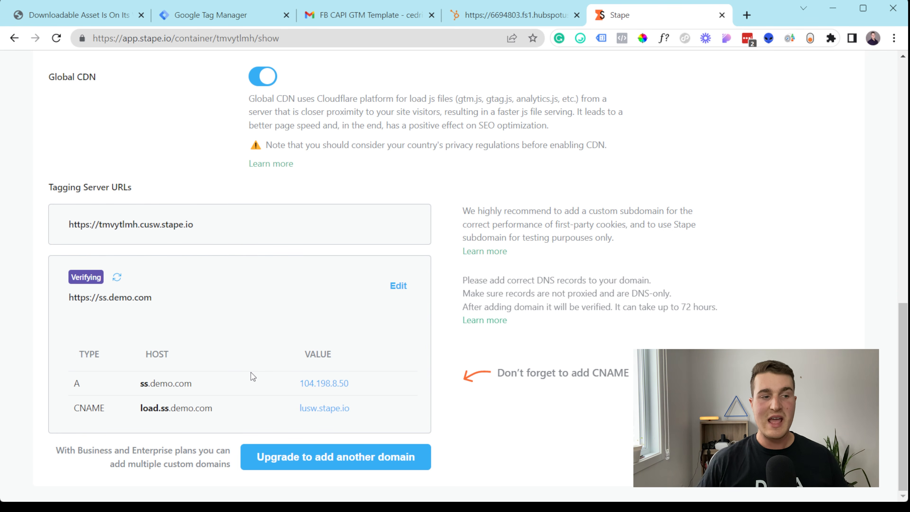
Step: Examine the type, host and value of the A and CNAME records listed for the ss.demo.com custom domain
left_click_drag(140, 385, 146, 384)
left_click(191, 374)
left_click_drag(94, 409, 106, 408)
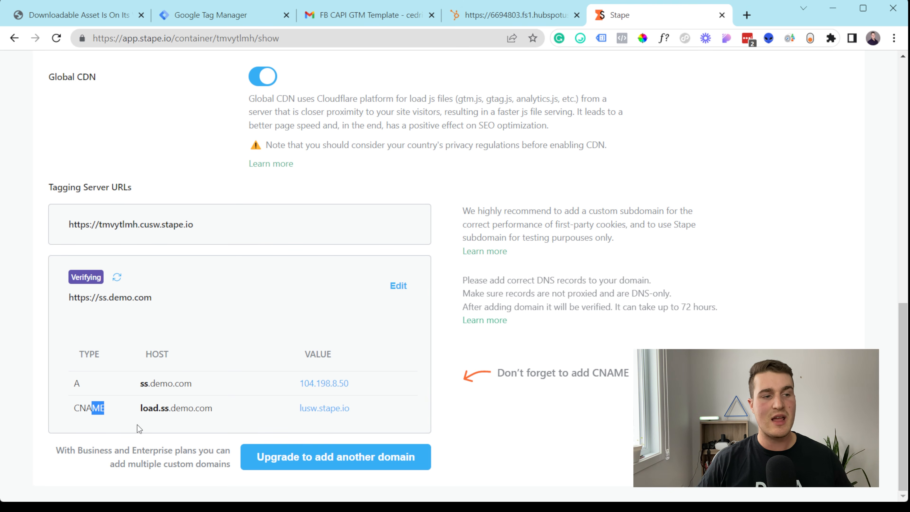
left_click(316, 344)
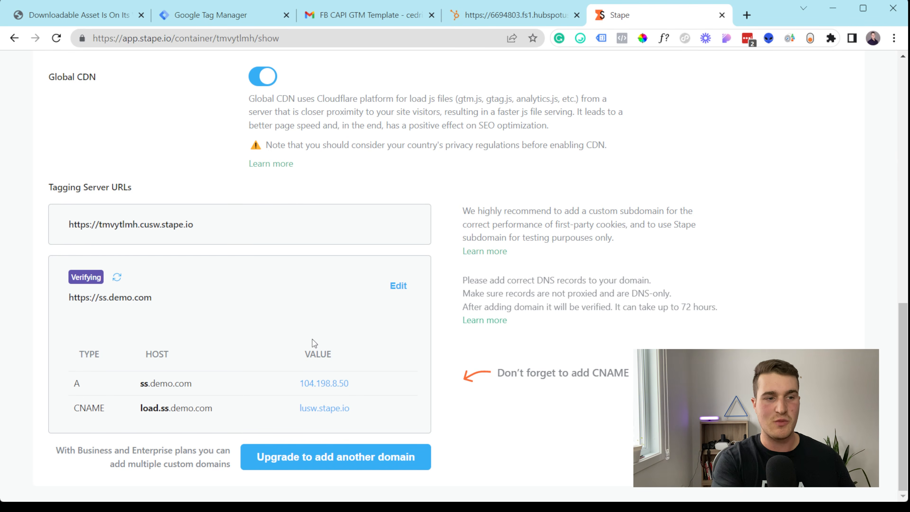
left_click_drag(381, 413, 300, 349)
left_click(293, 330)
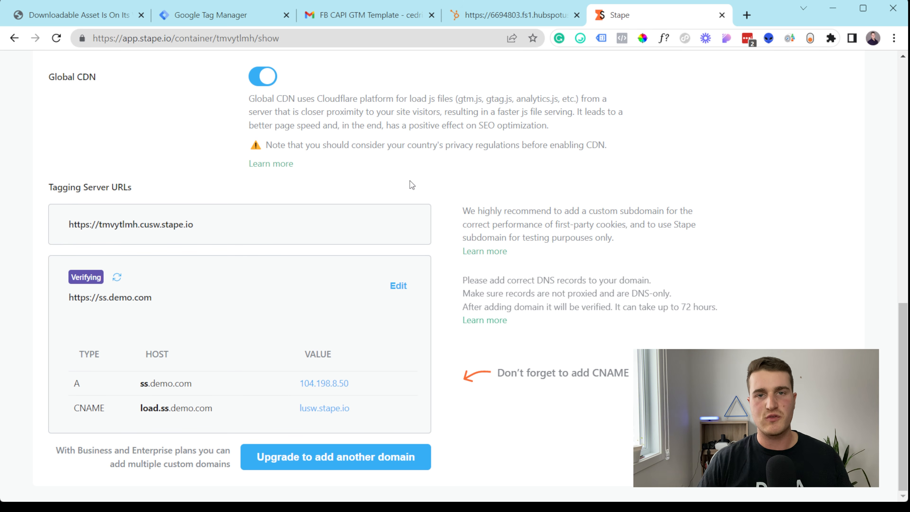
scroll(373, 322, "up", 8)
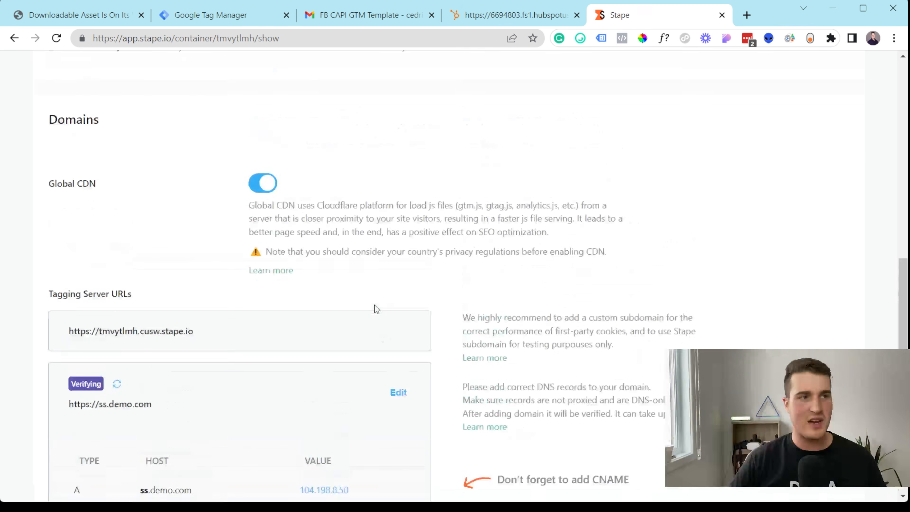
scroll(381, 301, "up", 4)
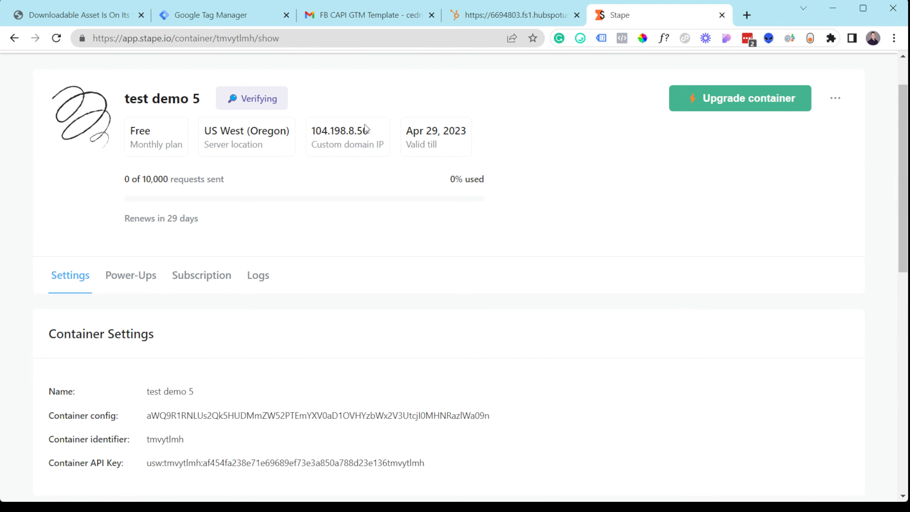
Step: Switch to Tag Manager and review the server container URL in the SS demo5 container settings
left_click(201, 17)
left_click(576, 216)
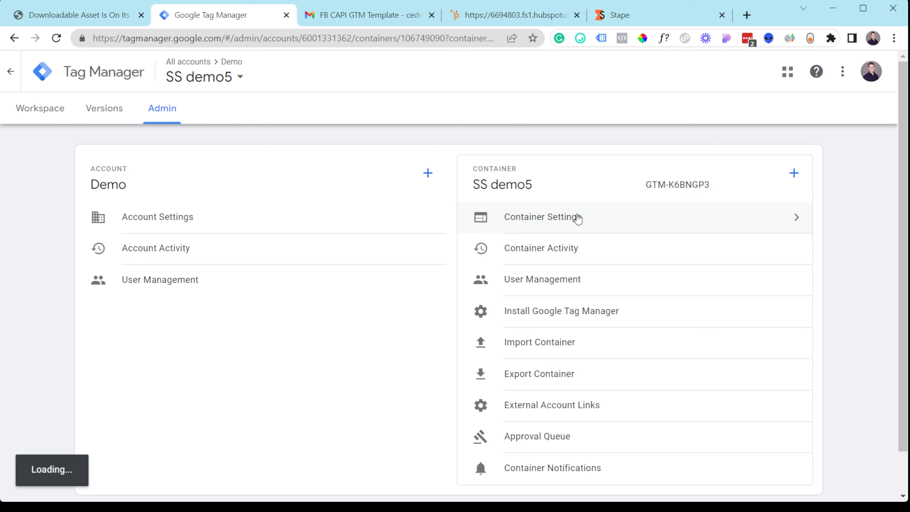
left_click_drag(404, 300, 311, 303)
left_click(518, 279)
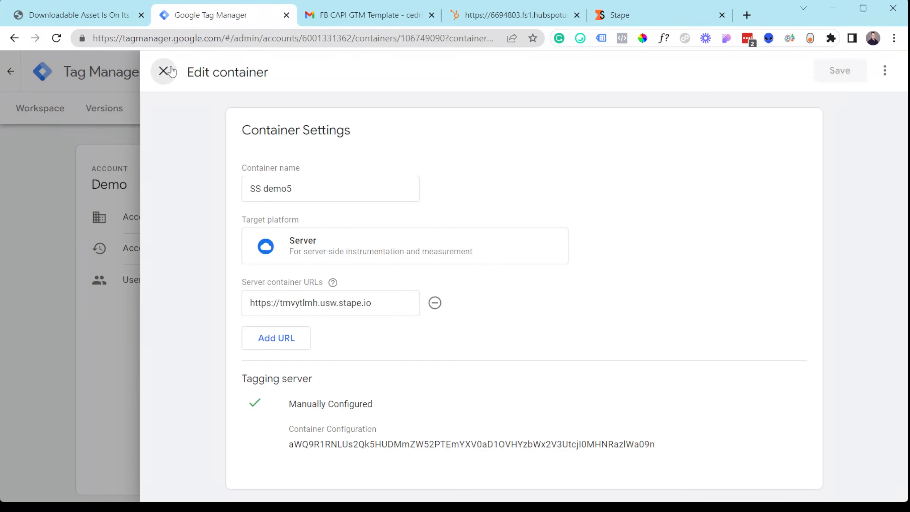
left_click(163, 71)
Step: Start preview mode from the SS demo5 workspace and check the Stape server address used by the debug page
left_click(41, 117)
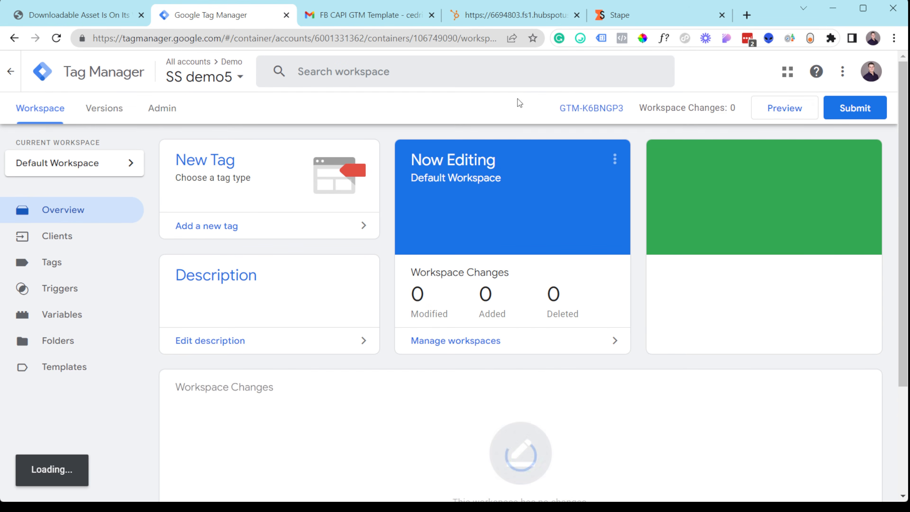
left_click(783, 111)
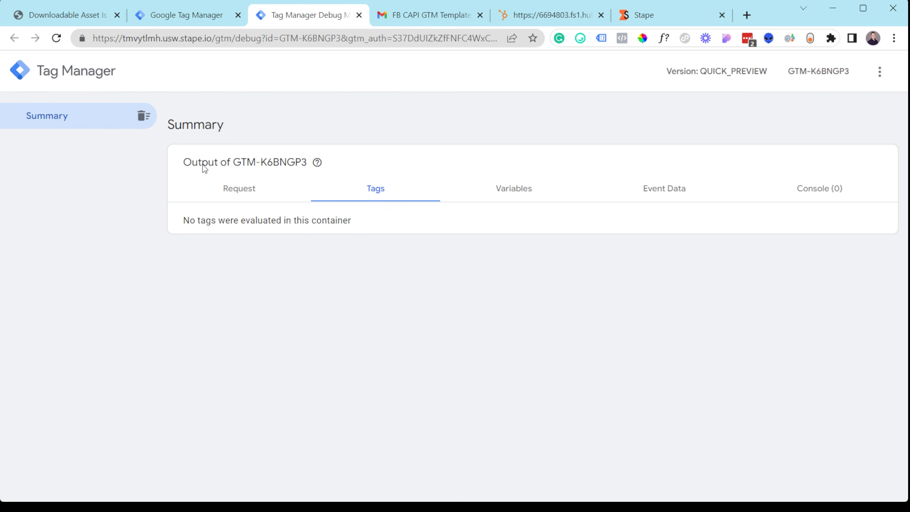
left_click_drag(100, 39, 221, 39)
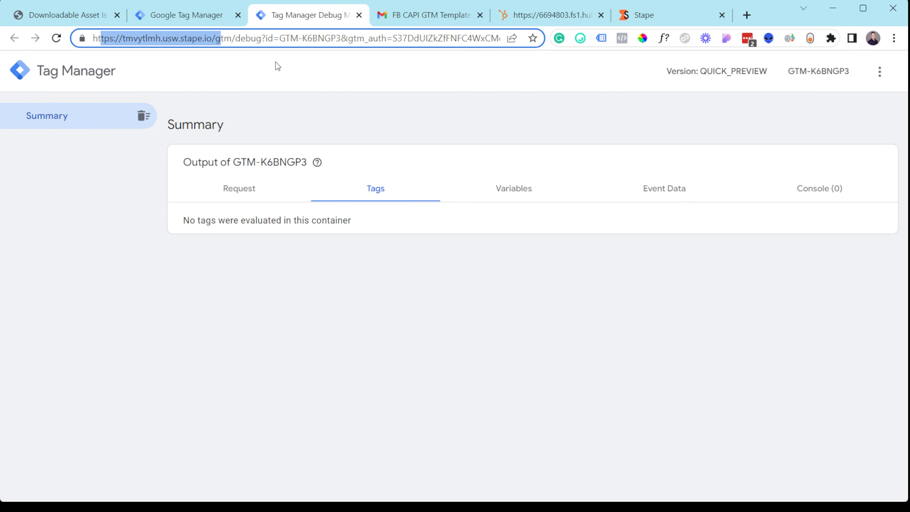
left_click(554, 123)
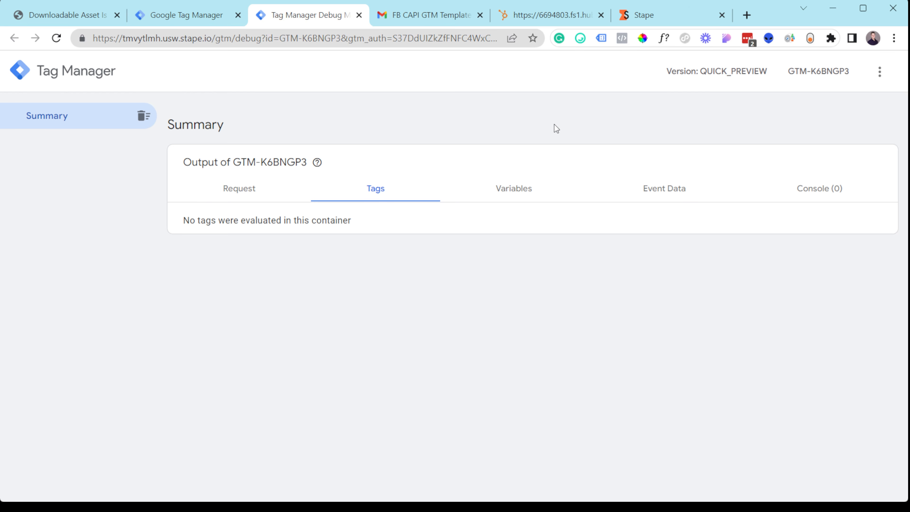
Step: Add the Facebook Conversion API tag template by stape-io from the Community Template Gallery to the SS demo5 workspace
left_click(190, 17)
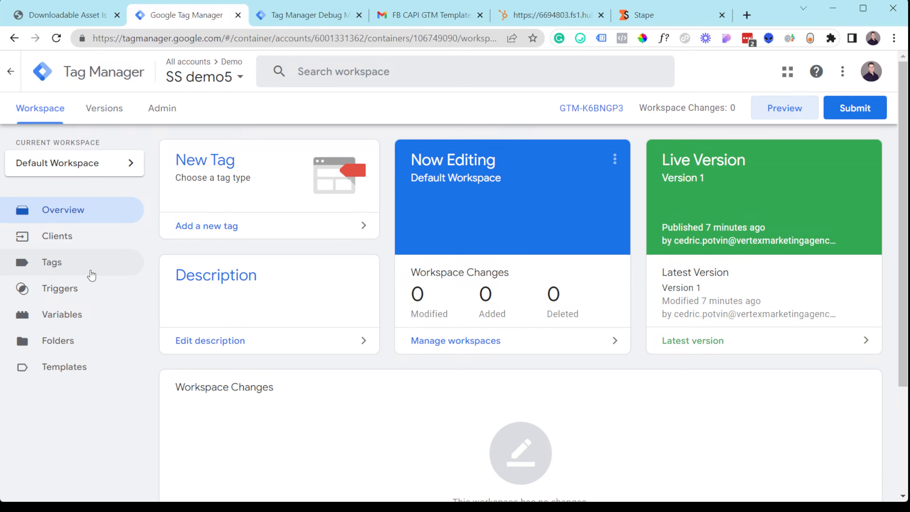
left_click(86, 368)
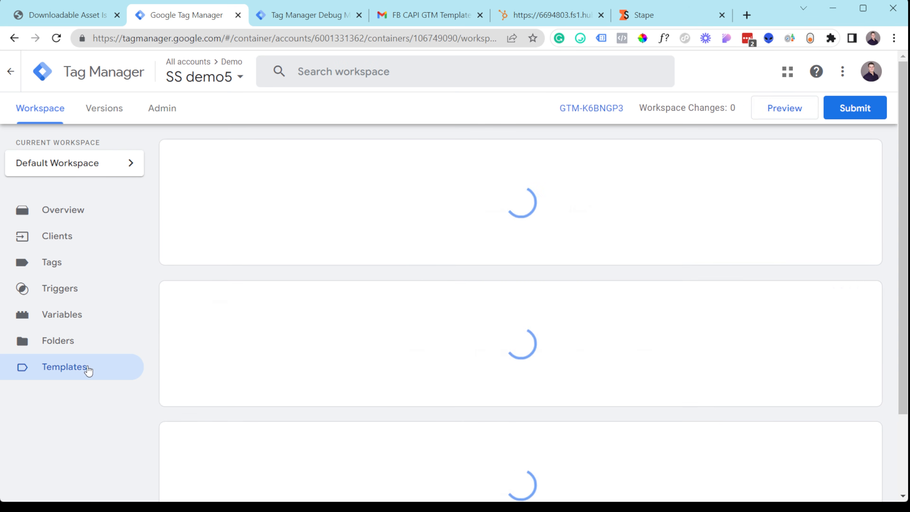
left_click(776, 302)
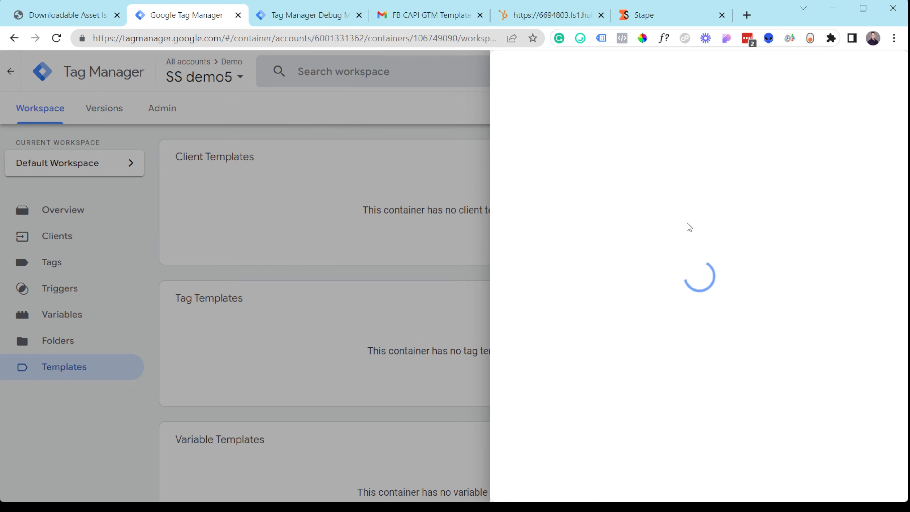
left_click(876, 71)
type("facebook")
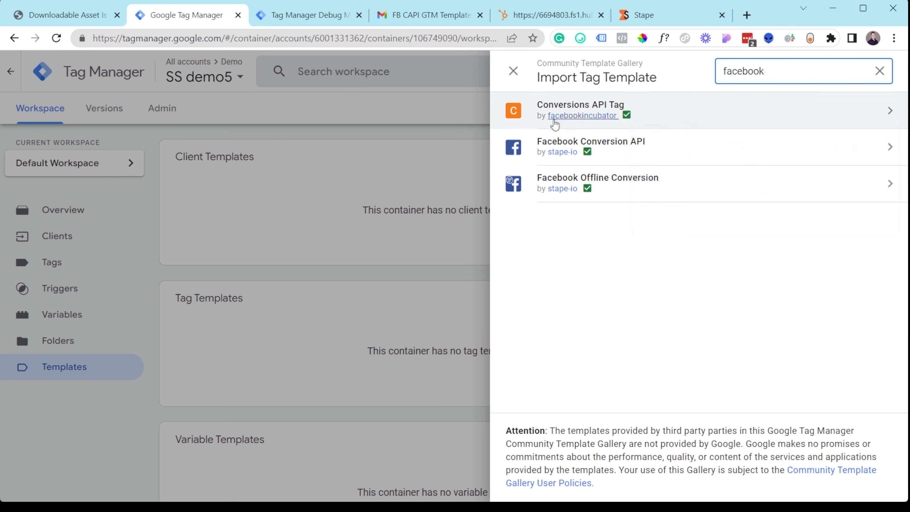
mouse_move(588, 152)
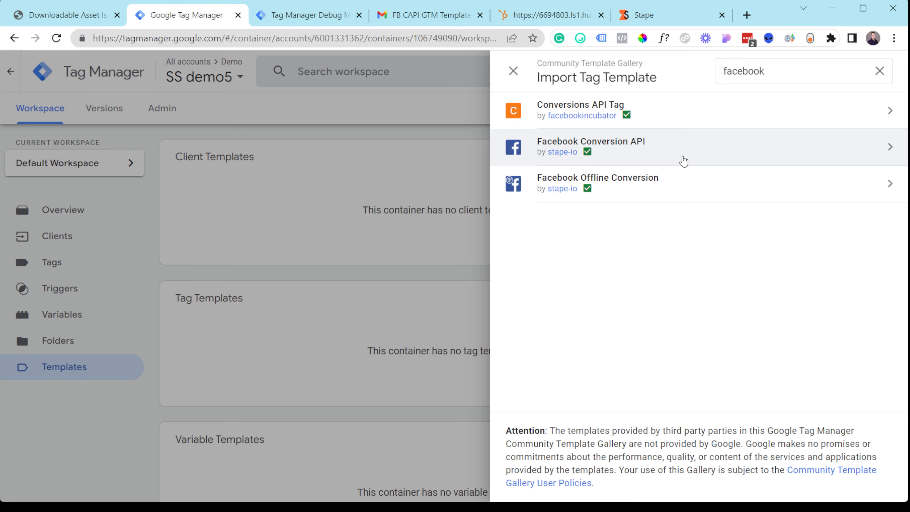
left_click(570, 195)
left_click(815, 75)
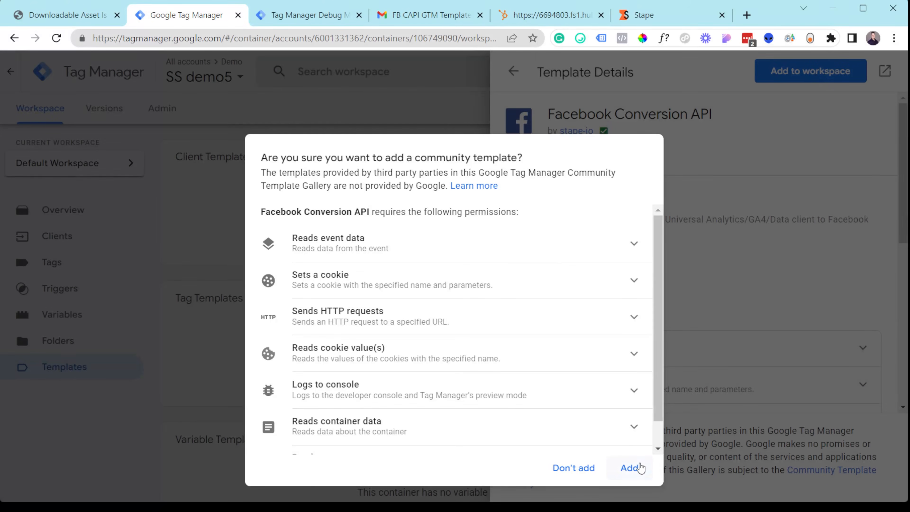
left_click(630, 468)
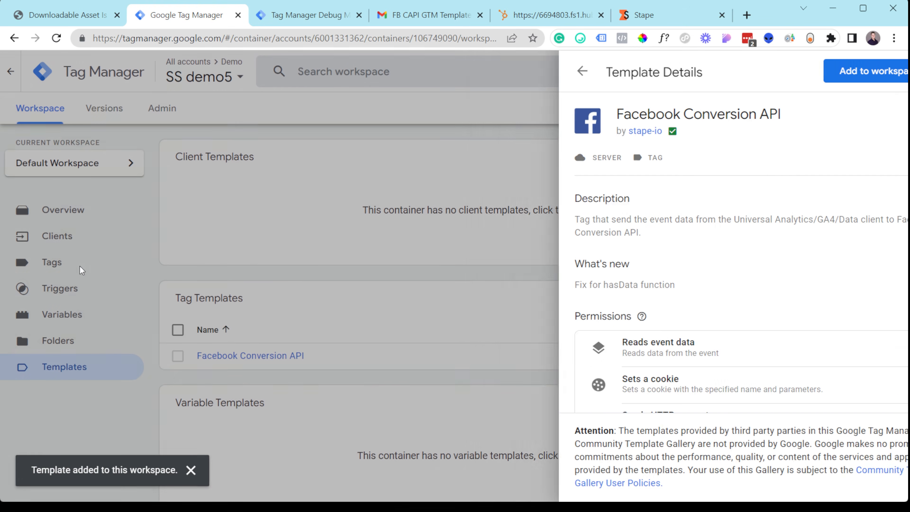
Step: Create a new tag in SS demo5 using the Facebook Conversion API tag type
left_click(73, 264)
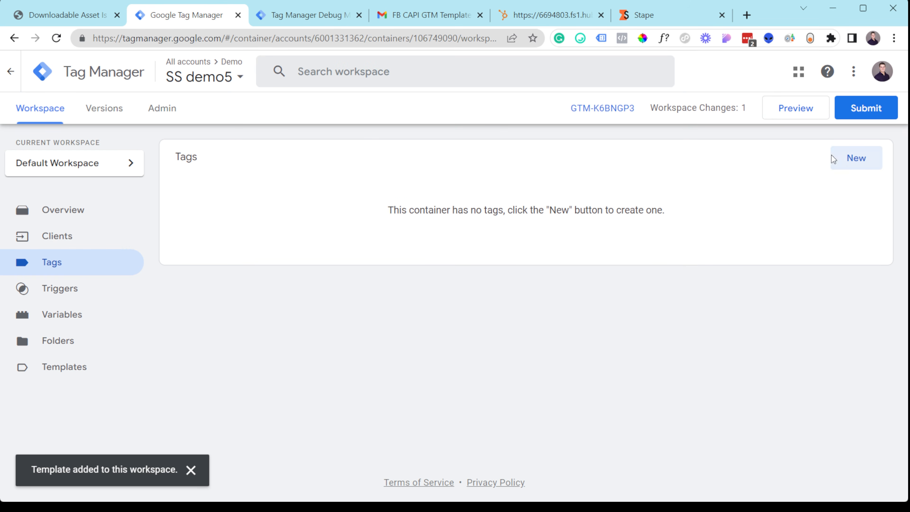
left_click(854, 158)
left_click(335, 214)
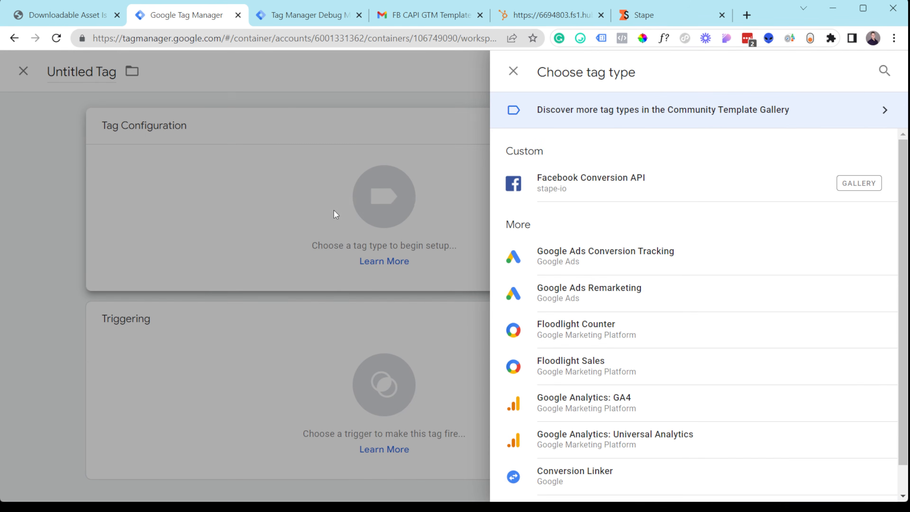
left_click(642, 193)
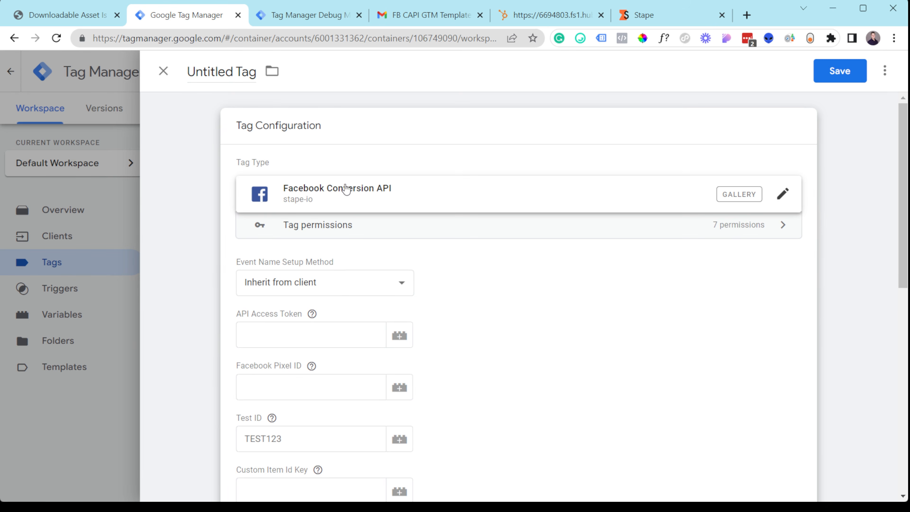
scroll(341, 202, "down", 2)
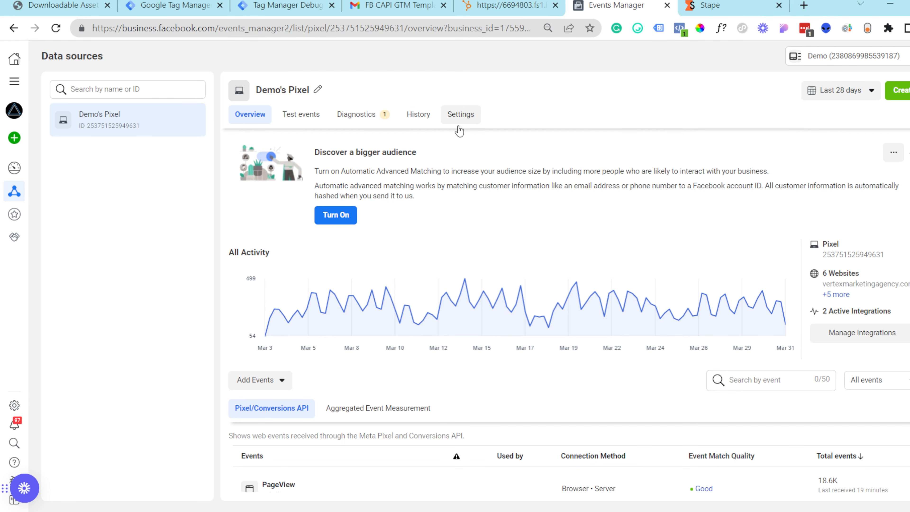
left_click(458, 114)
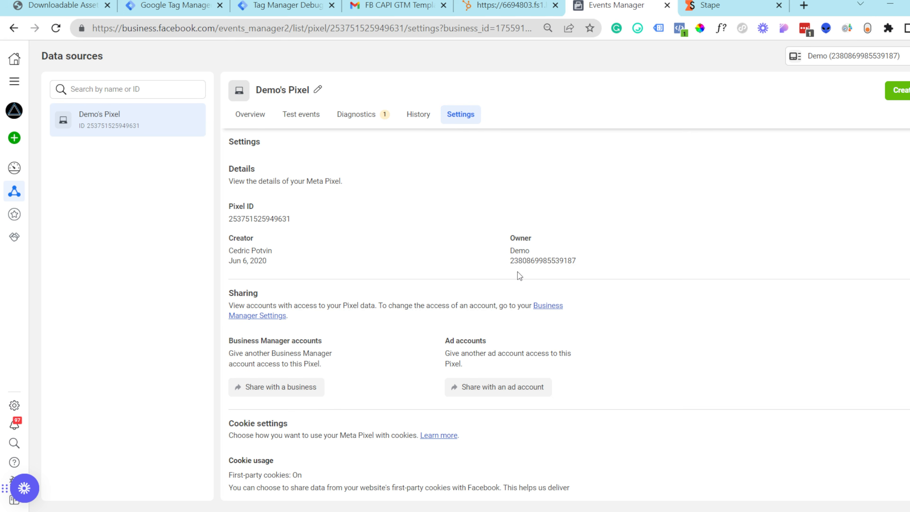
scroll(522, 324, "down", 3)
scroll(512, 317, "down", 10)
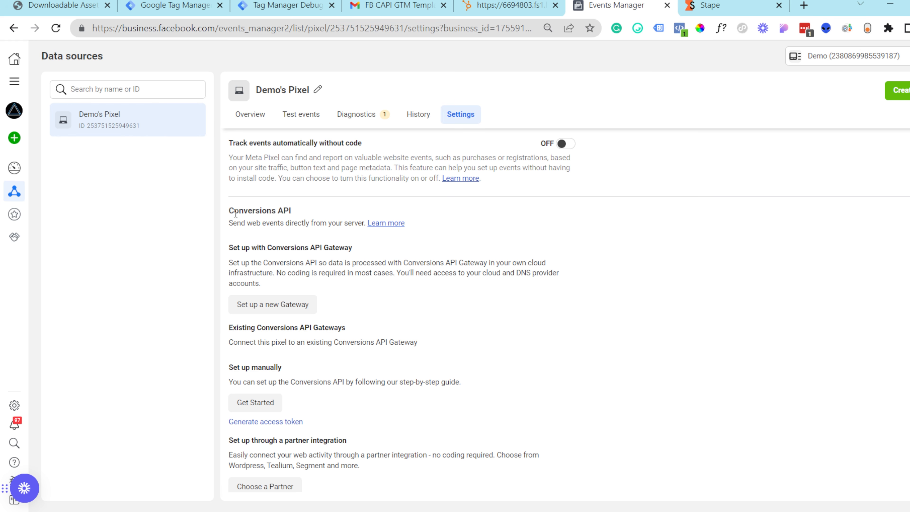
left_click_drag(233, 210, 326, 214)
left_click(327, 215)
scroll(310, 361, "down", 2)
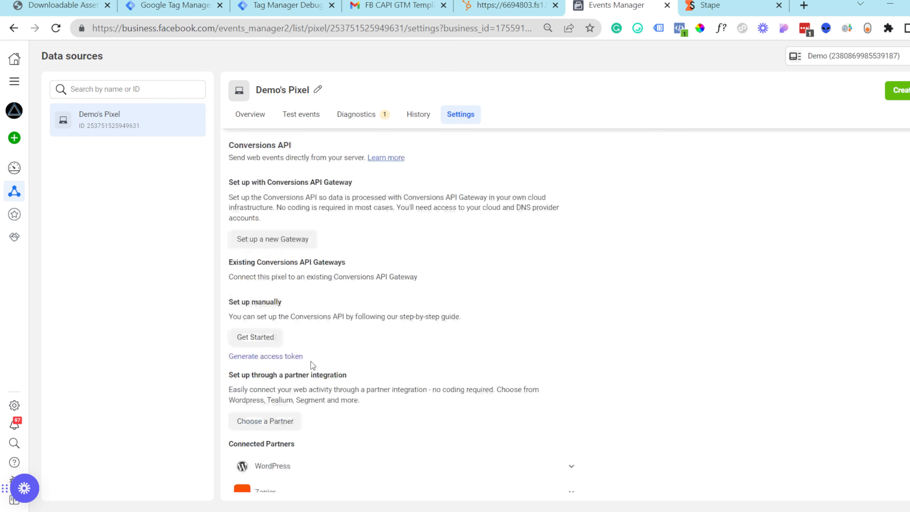
left_click(272, 358)
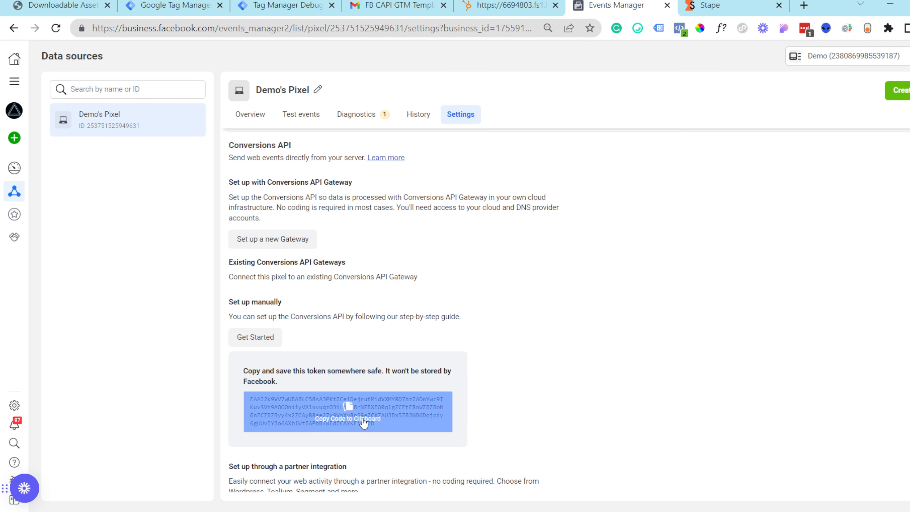
left_click(354, 423)
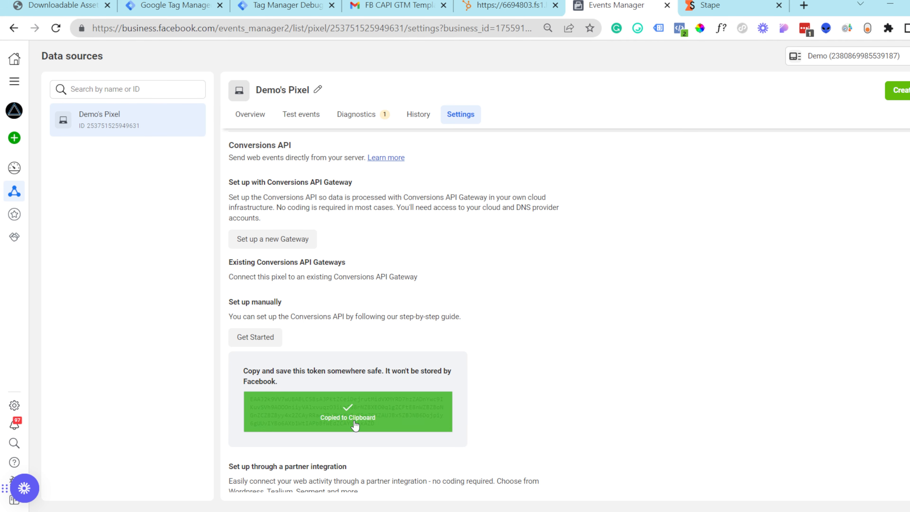
Step: Back in Tag Manager, paste the copied token as the tag's API Access Token
left_click(147, 4)
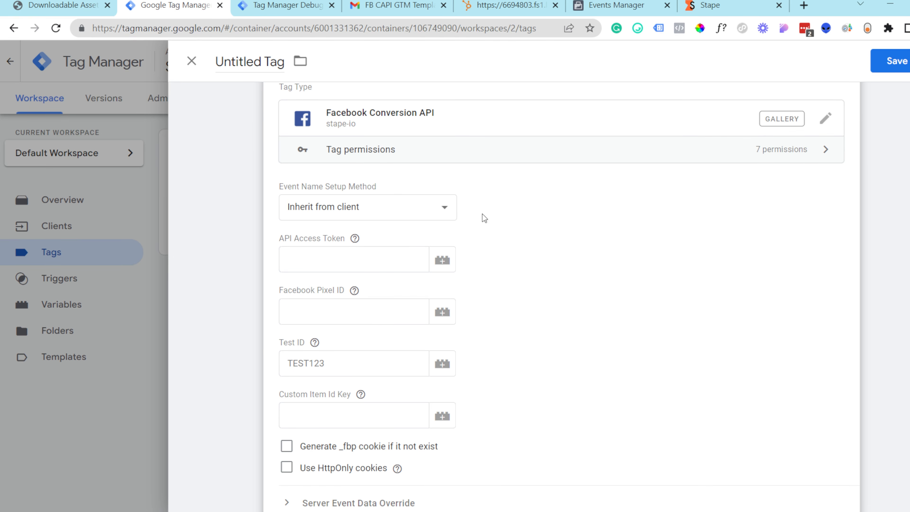
left_click(350, 261)
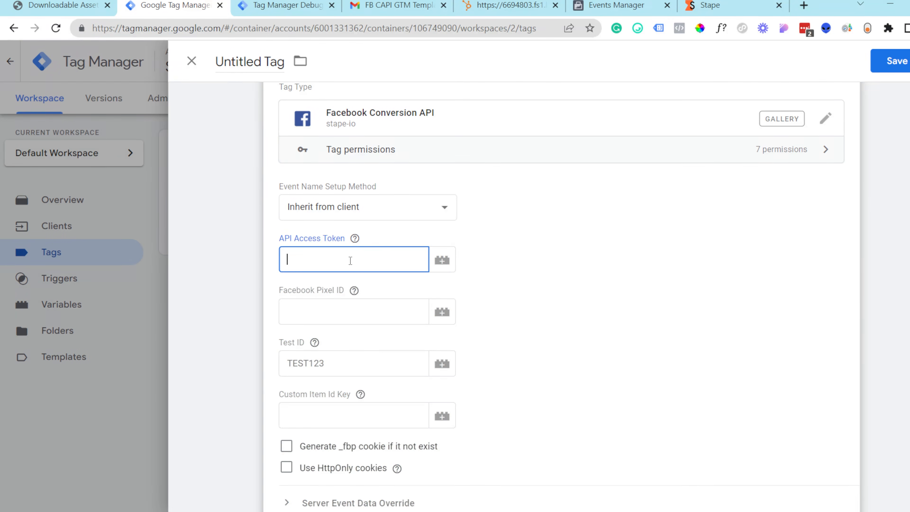
key("ctrl+v")
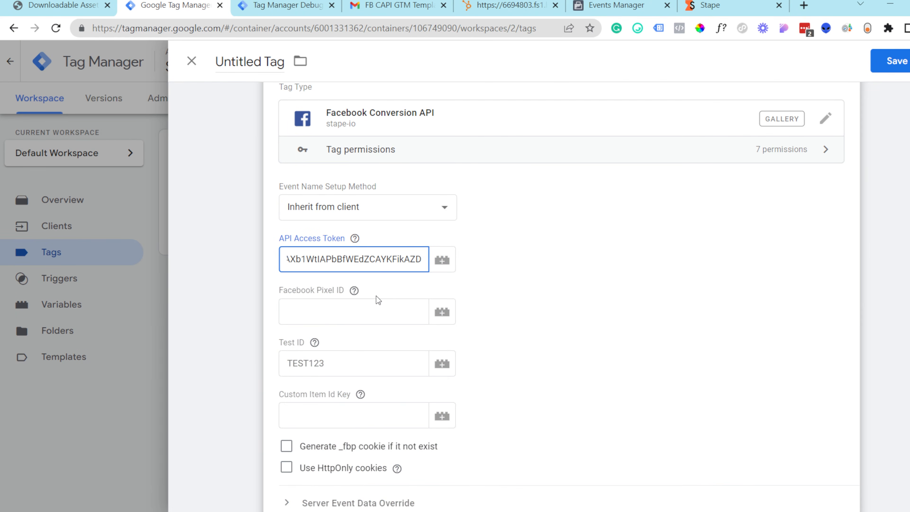
left_click(613, 5)
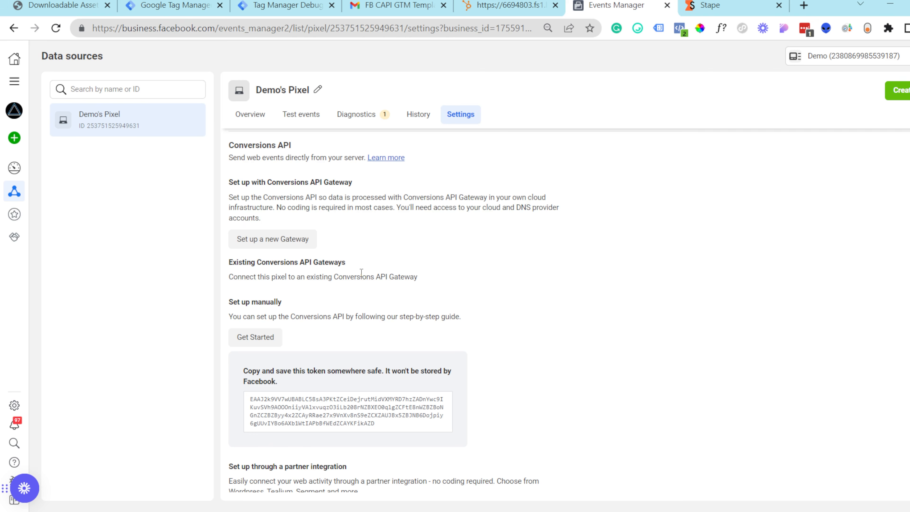
scroll(361, 273, "up", 7)
left_click(250, 114)
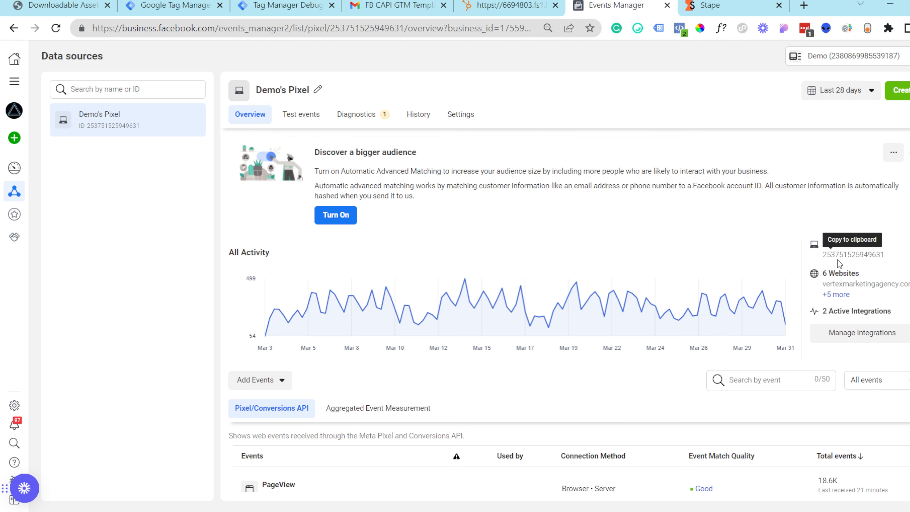
left_click(175, 5)
left_click(349, 315)
key("ctrl+v")
mouse_move(315, 343)
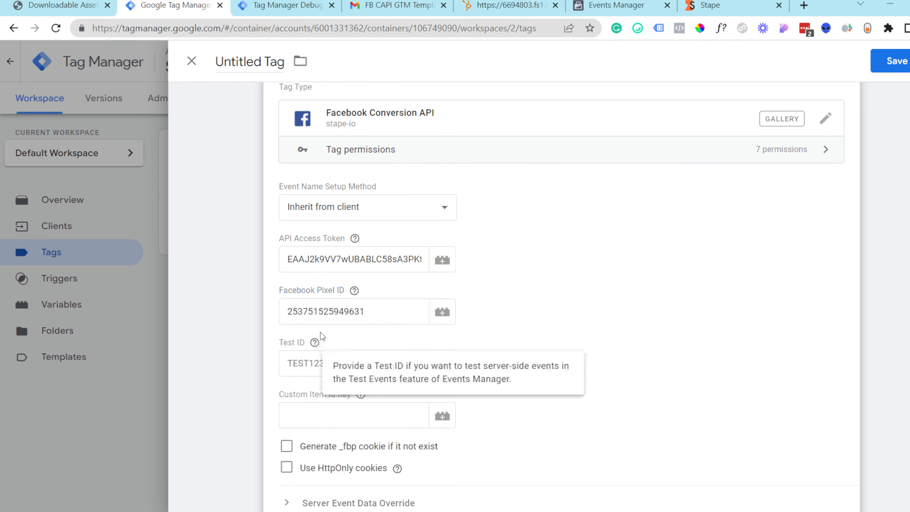
scroll(335, 337, "down", 2)
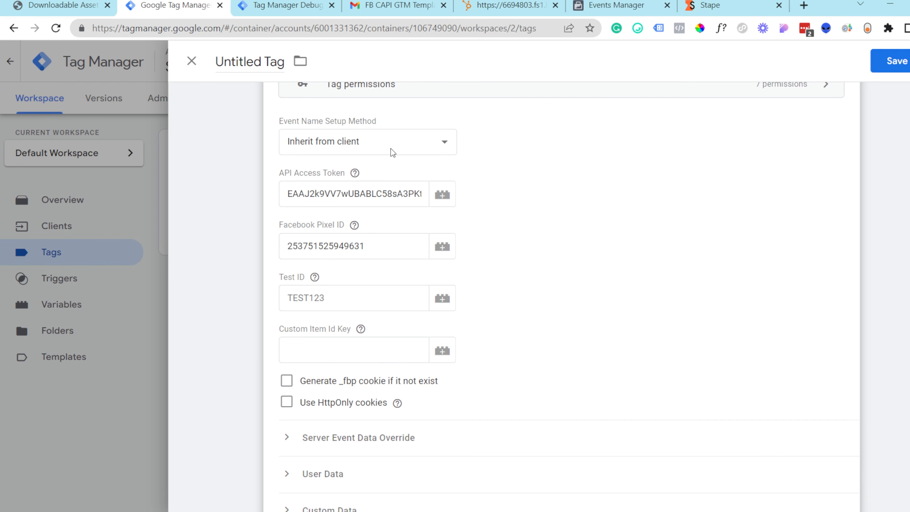
left_click(283, 5)
left_click(627, 2)
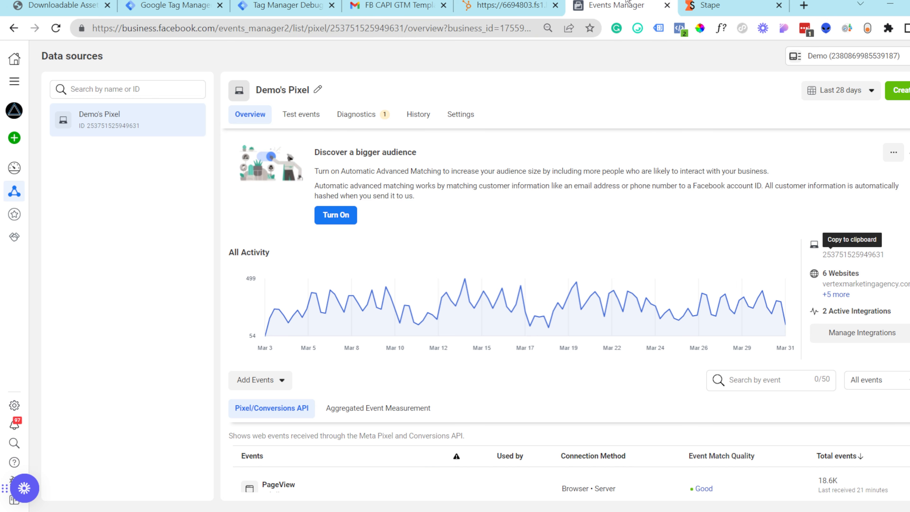
left_click(286, 115)
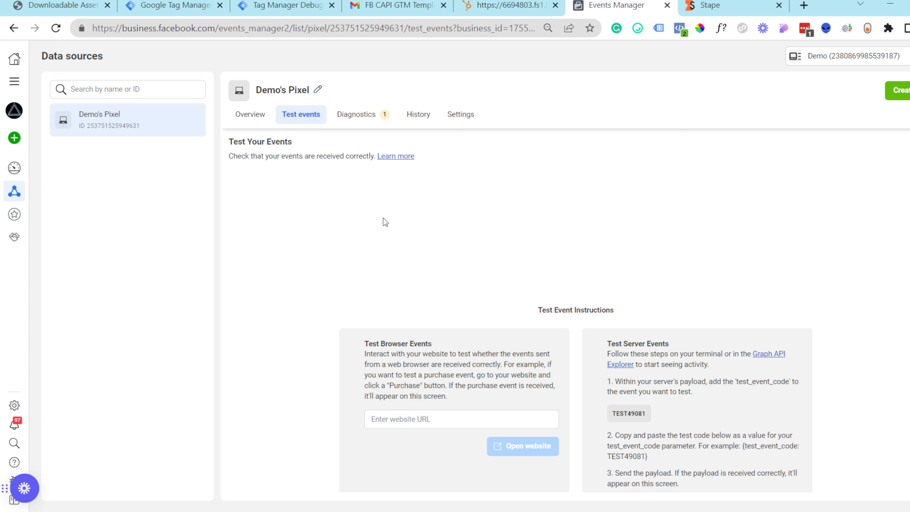
scroll(483, 300, "down", 1)
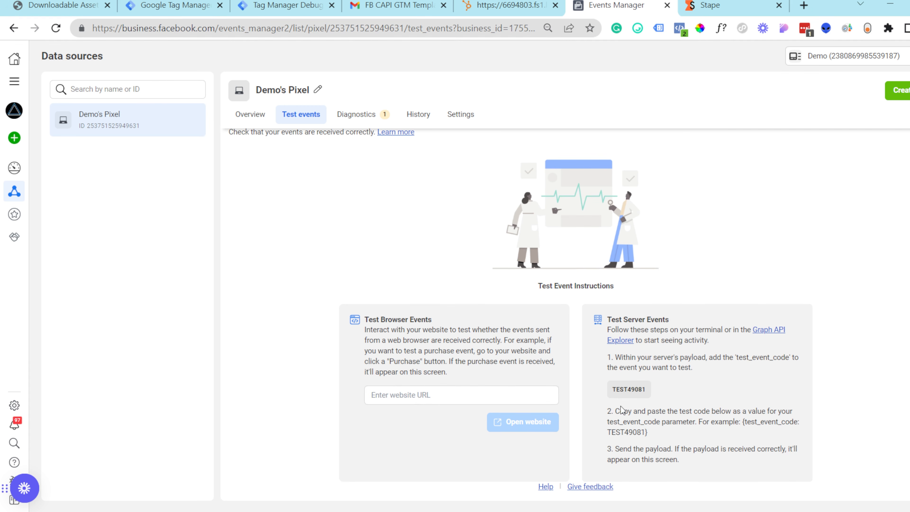
left_click(629, 394)
left_click(175, 5)
left_click(319, 303)
key("ctrl+v")
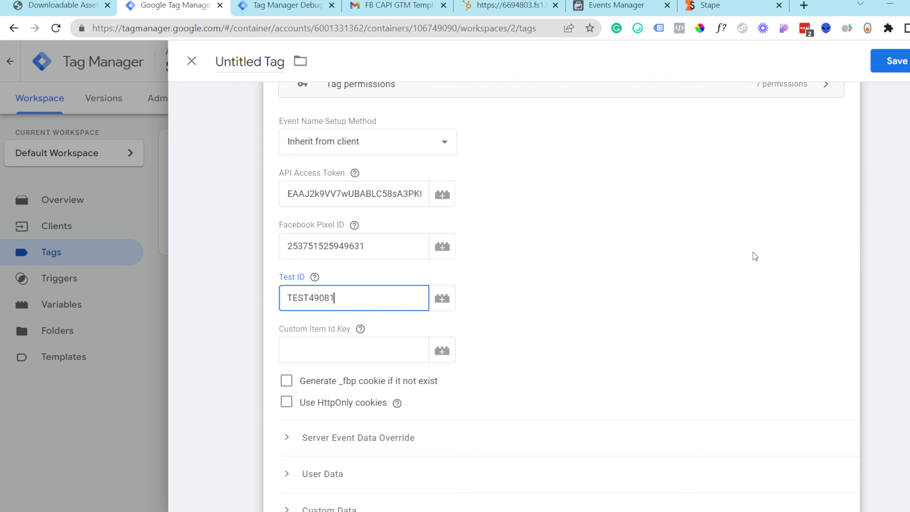
Step: Enable generating the _fbp cookie if it does not exist in the Facebook Conversion API tag
scroll(645, 273, "down", 5)
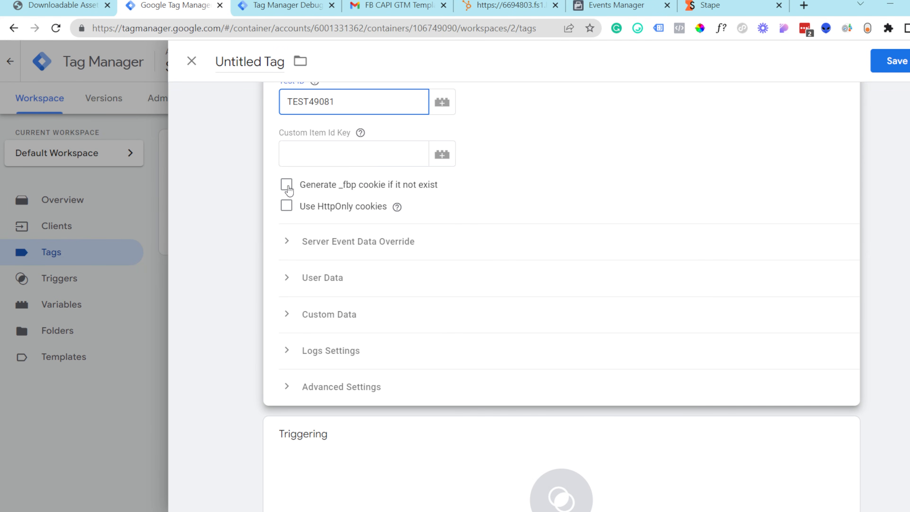
left_click(289, 190)
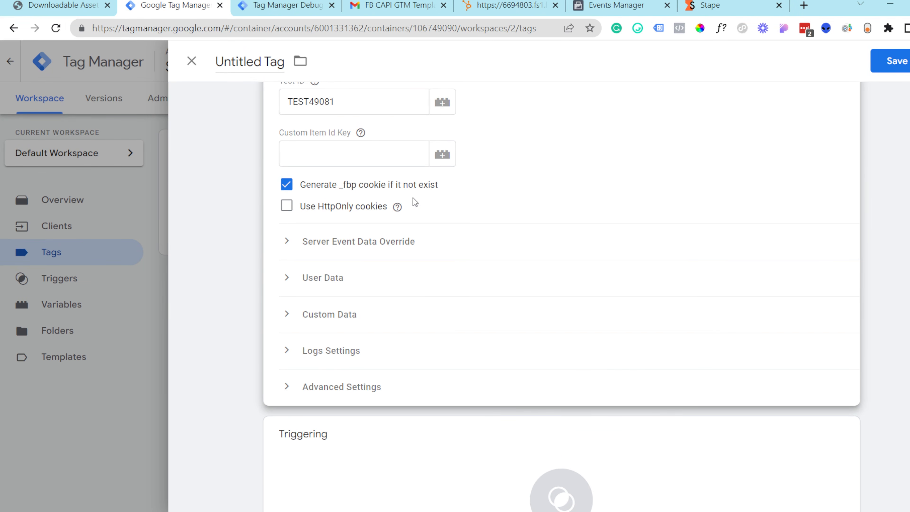
scroll(555, 295, "up", 1)
scroll(555, 295, "up", 3)
Step: Create a new firing trigger for the tag, named GA4, with the Custom trigger type
scroll(615, 309, "down", 5)
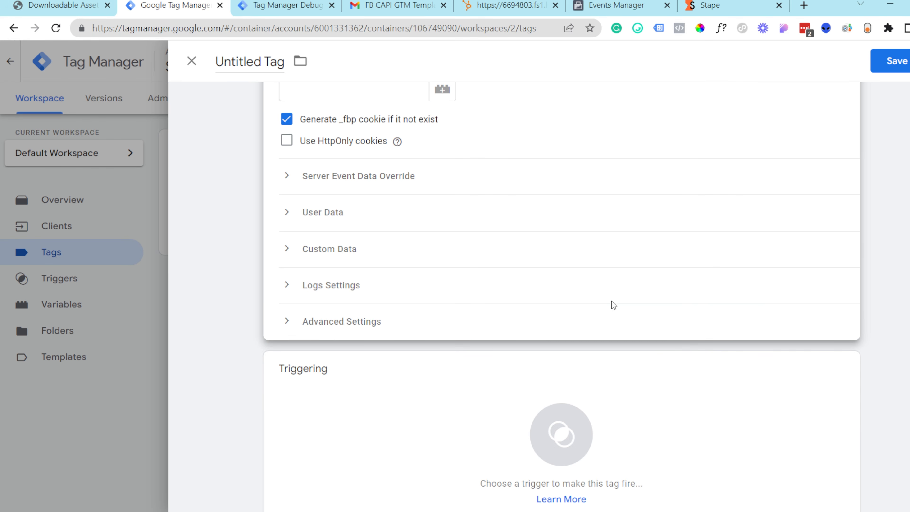
left_click(505, 359)
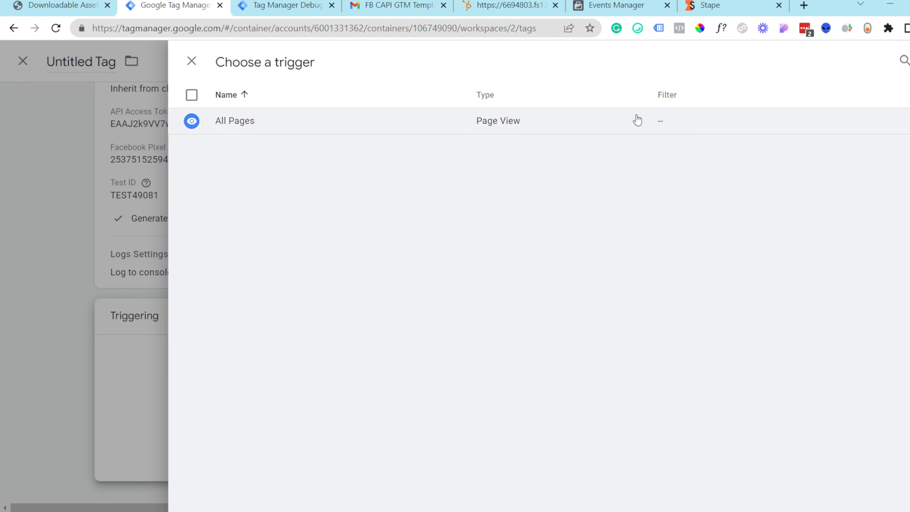
left_click(908, 61)
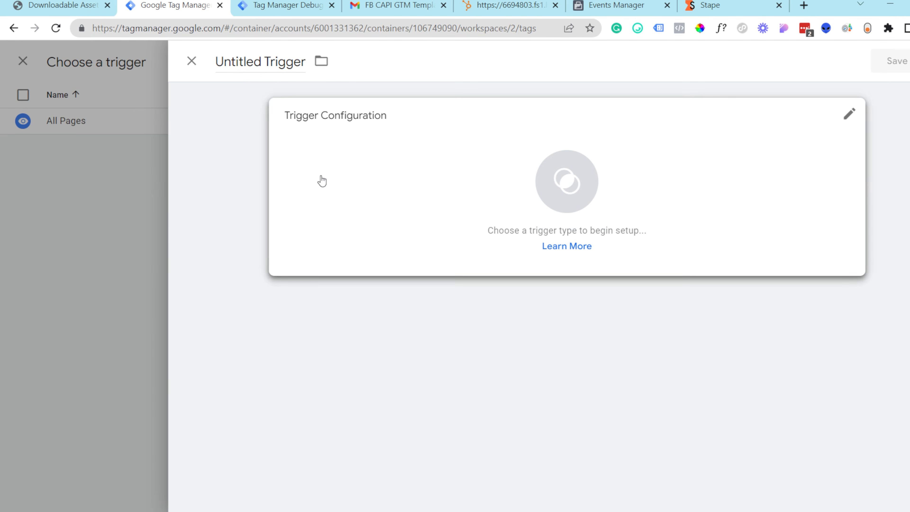
double_click(271, 67)
key("ctrl+a")
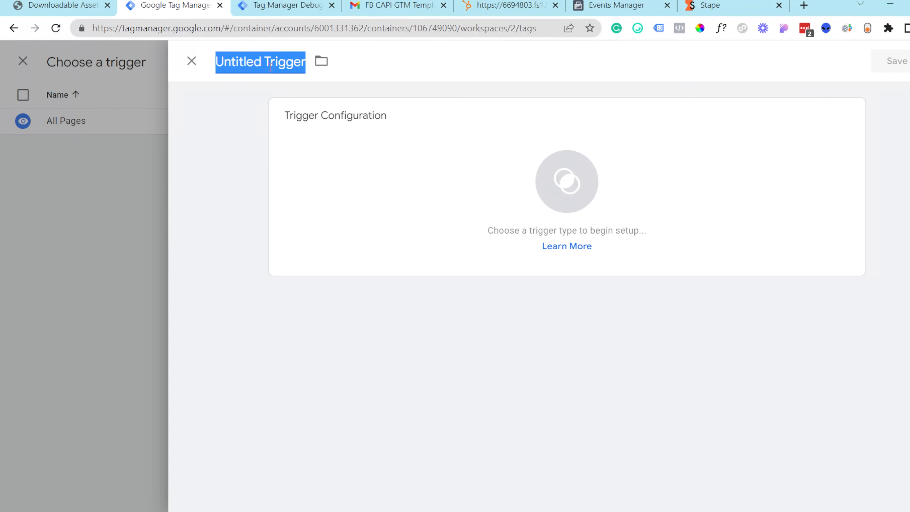
type("GA4")
left_click(546, 108)
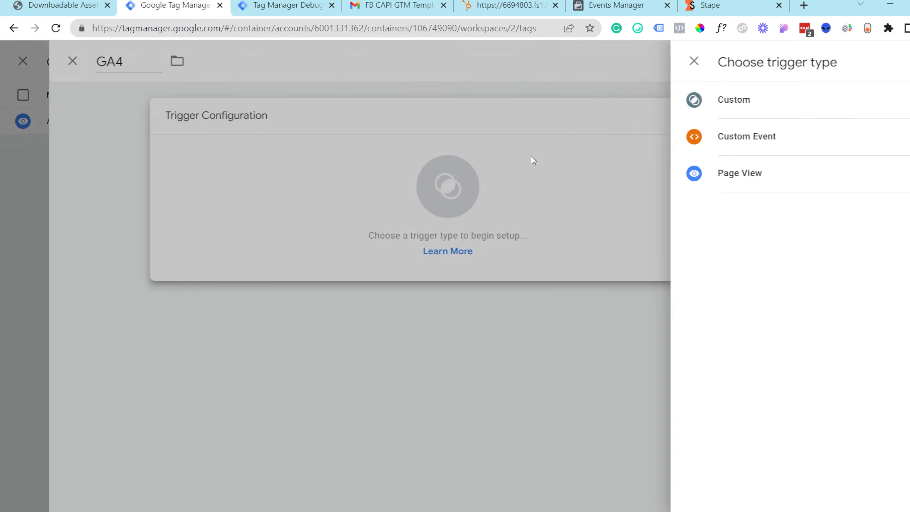
left_click(632, 117)
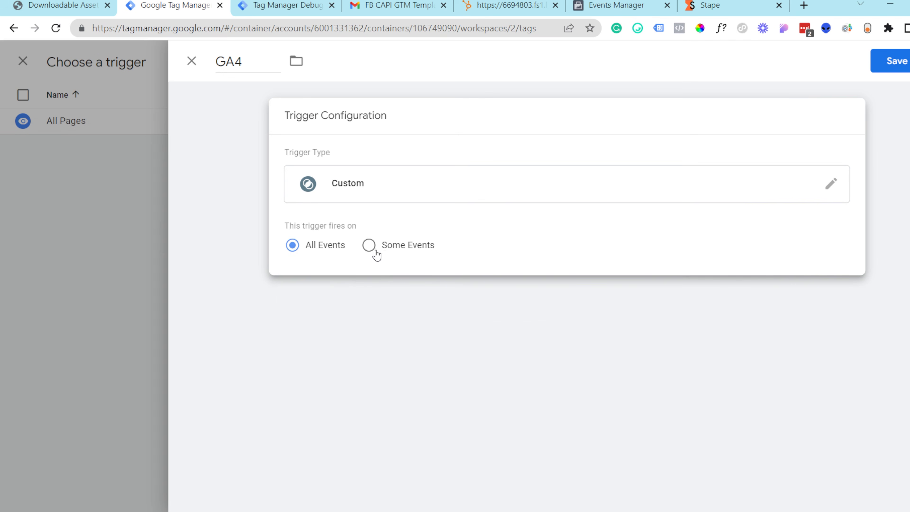
Step: Make the GA4 trigger fire on Some Events where the built-in variable Client Name equals GA4
left_click(368, 245)
left_click(367, 302)
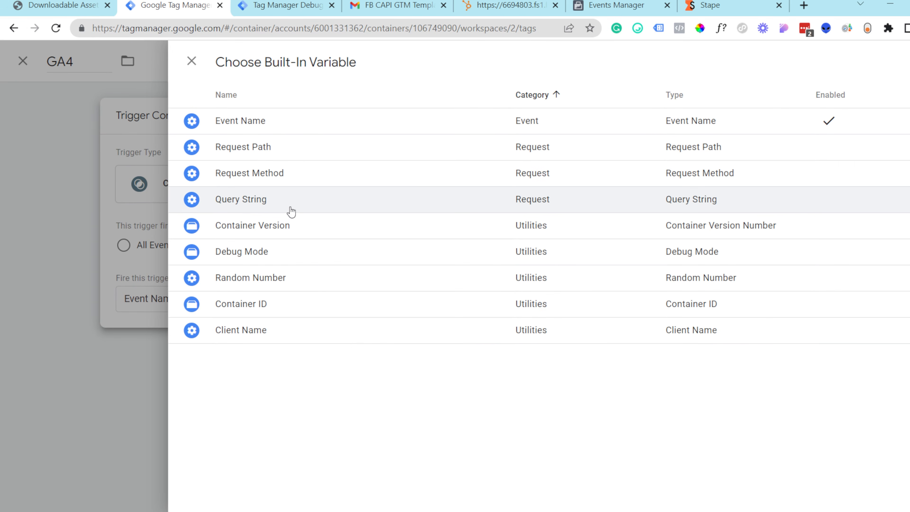
left_click(276, 339)
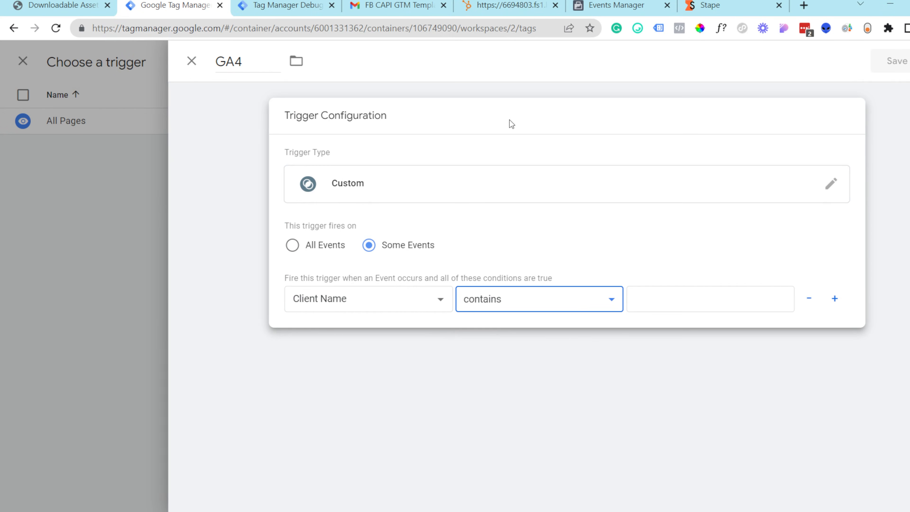
key("e")
left_click(683, 299)
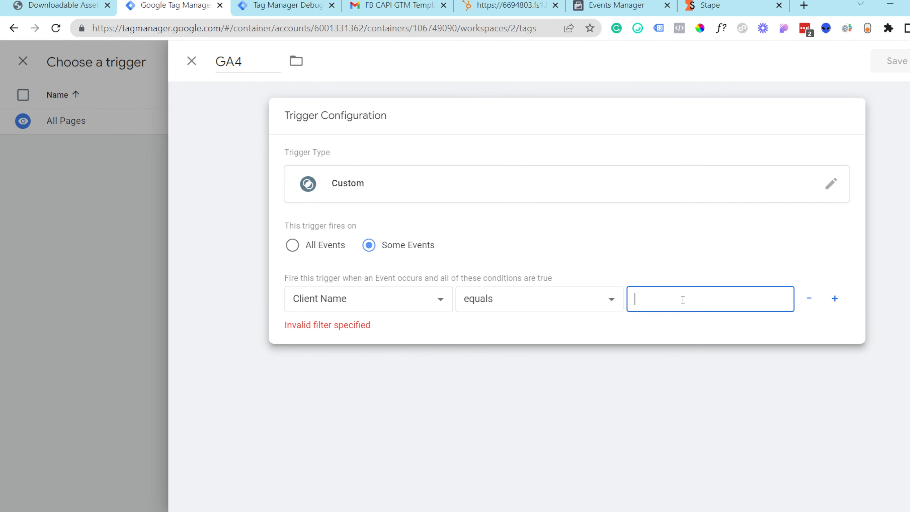
type("GA4")
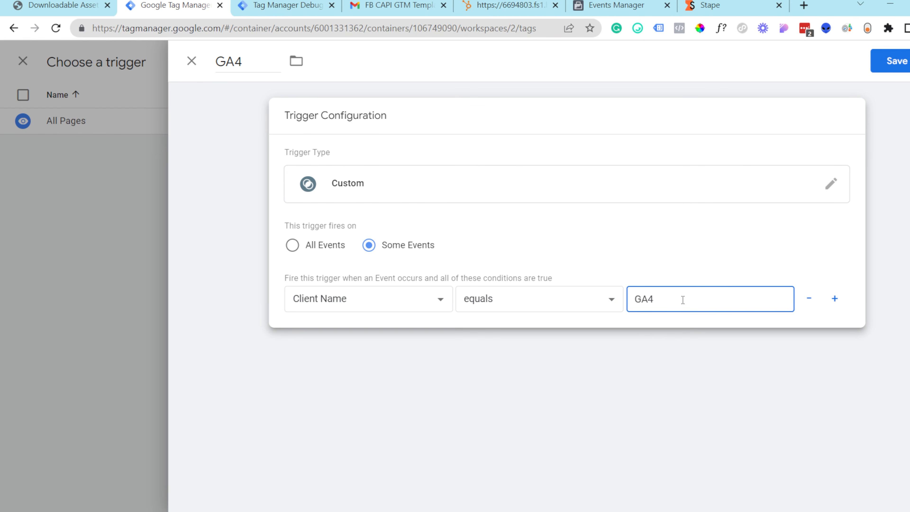
Step: Save the GA4 trigger and save the tag under the name Facebook Conversion API
left_click(888, 61)
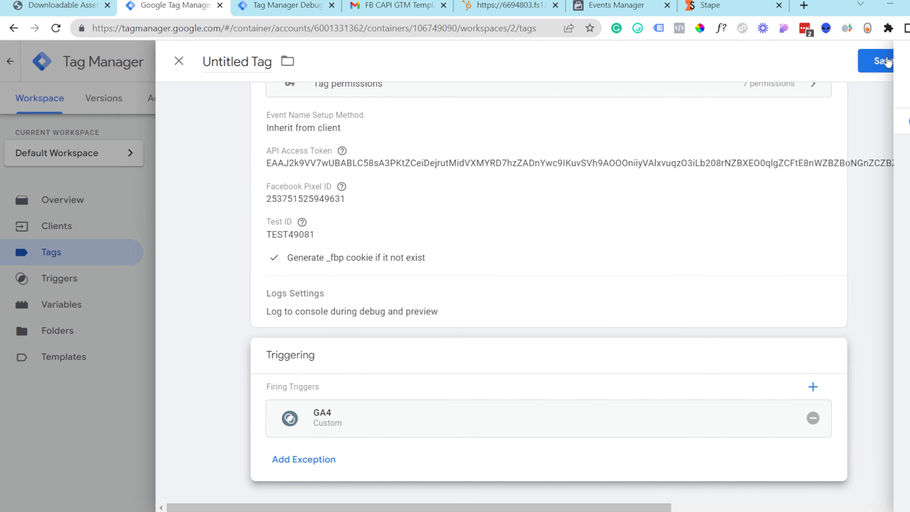
left_click(892, 61)
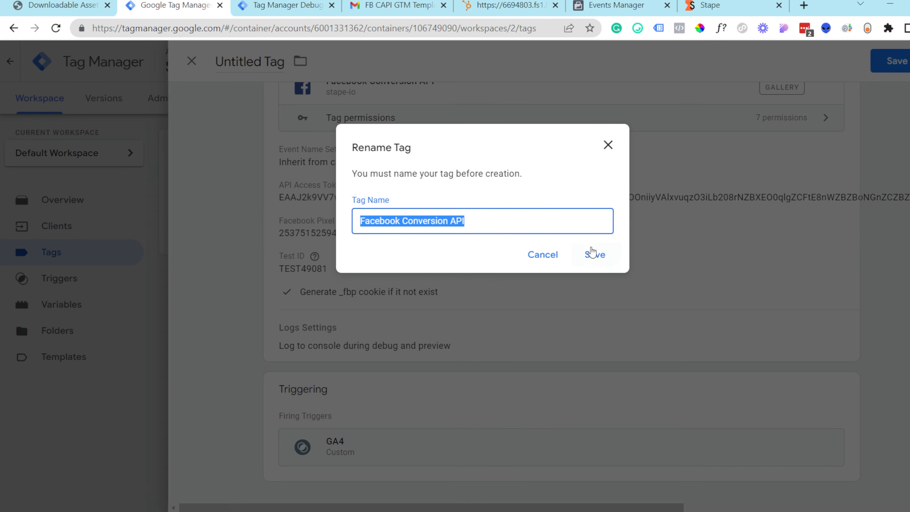
left_click(593, 253)
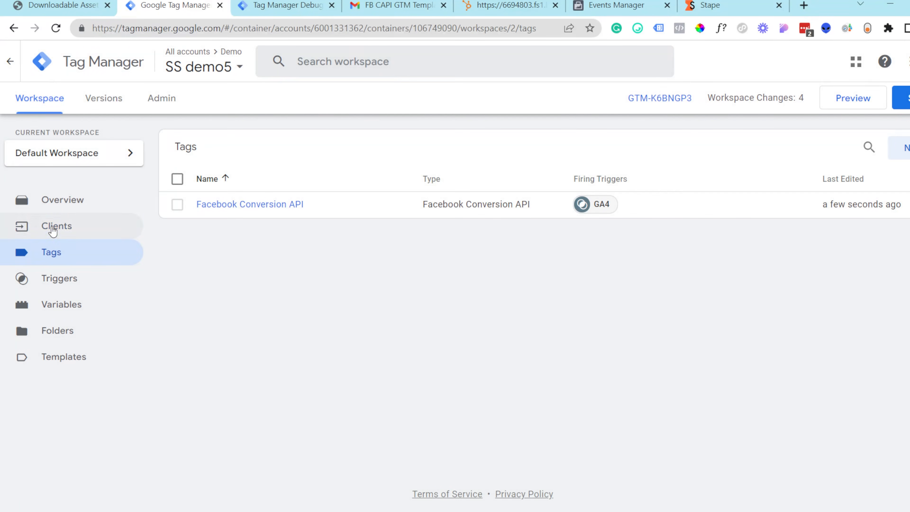
Step: Check the name and configuration of the GA4 client in the container
left_click(53, 229)
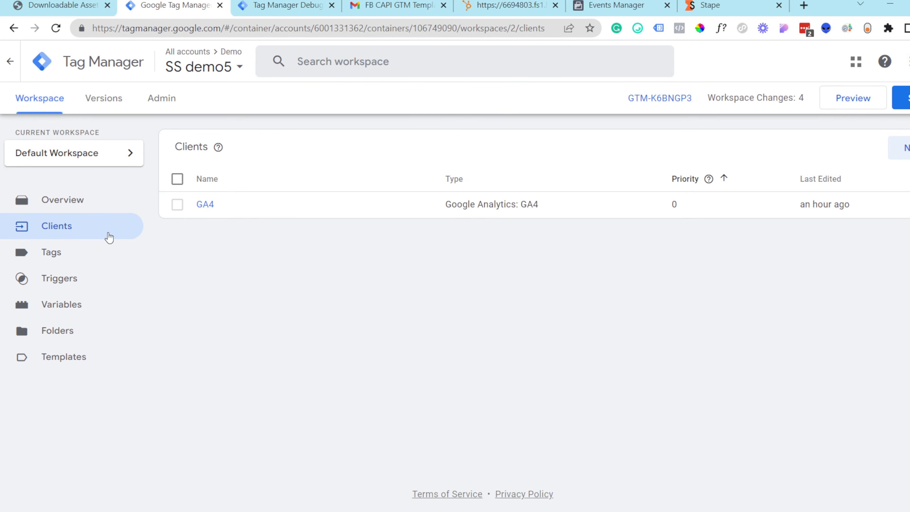
left_click(208, 204)
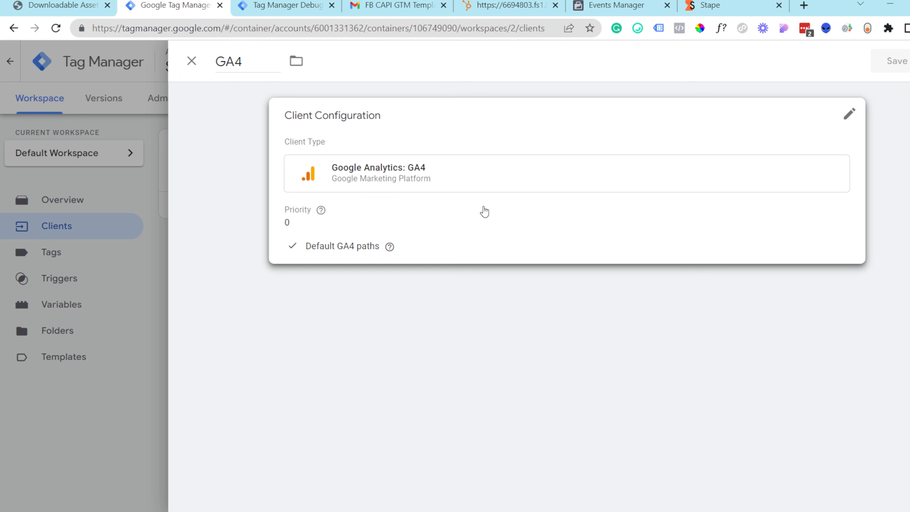
left_click(105, 293)
Step: Create a new tag of type Google Analytics: GA4 and set its Measurement ID to G-123456
left_click(83, 265)
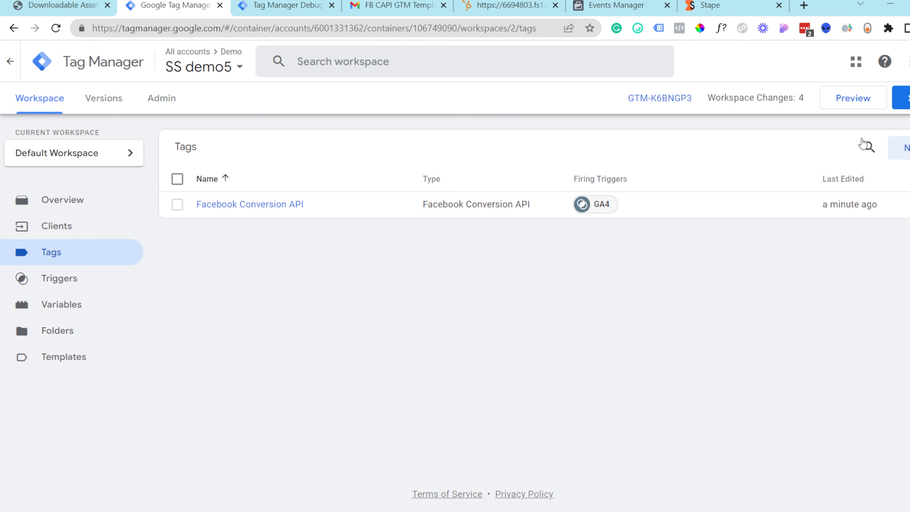
left_click(897, 145)
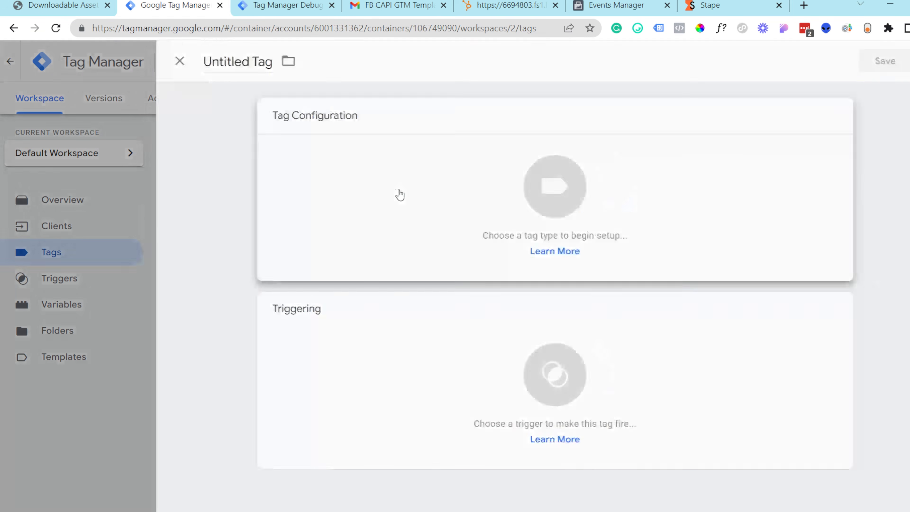
left_click(399, 195)
left_click(671, 390)
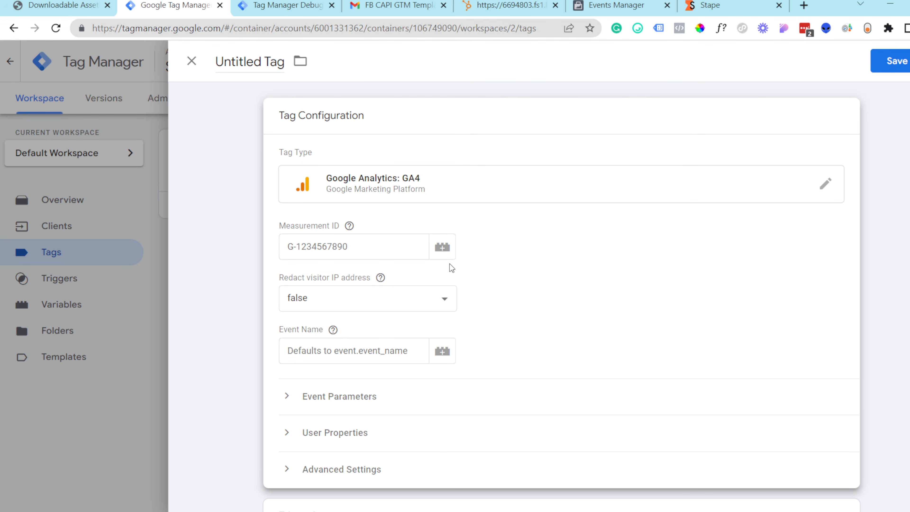
left_click(392, 252)
type("G-123456")
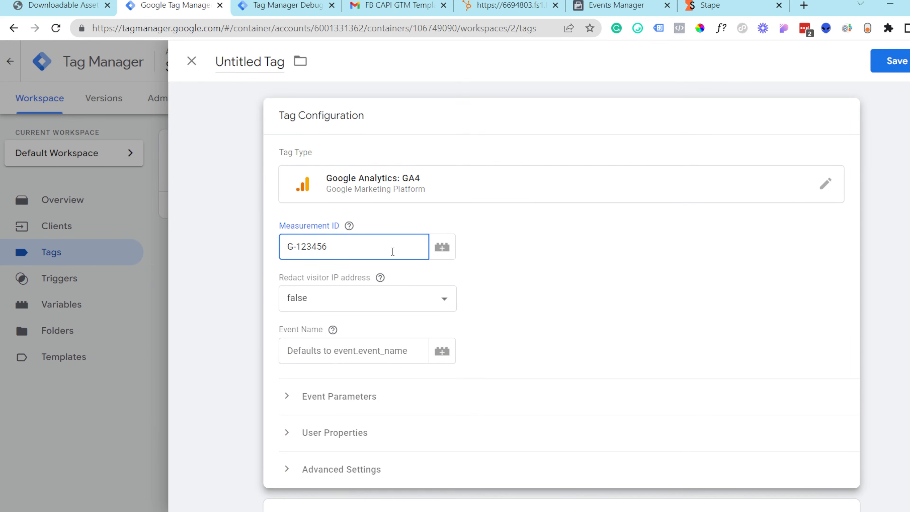
left_click(465, 306)
Step: Set the Google Analytics tag's Event Name to the {{Event Name}} variable
scroll(465, 307, "down", 2)
left_click(343, 229)
left_click(589, 192)
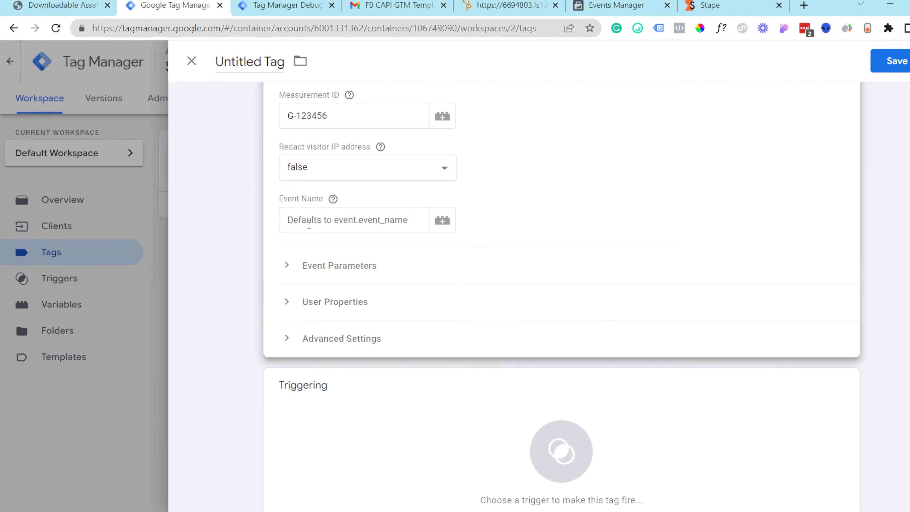
left_click(359, 226)
scroll(367, 371, "down", 5)
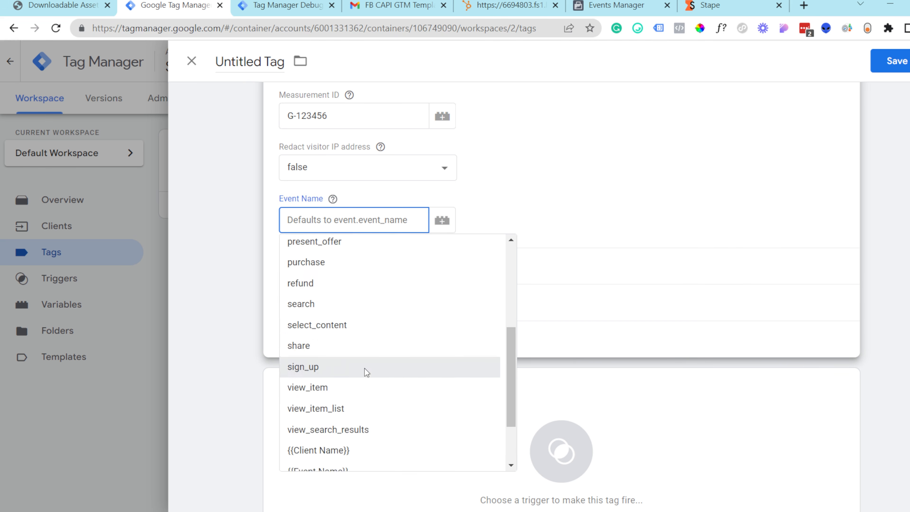
scroll(367, 371, "down", 2)
left_click(366, 396)
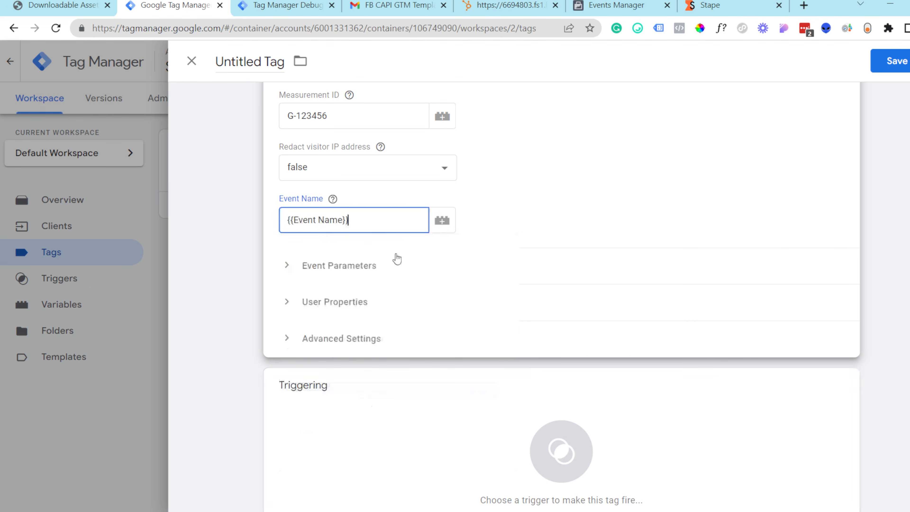
Step: Assign the GA4 trigger to the Google Analytics tag and save it as Google Analytics GA4
scroll(412, 238, "up", 2)
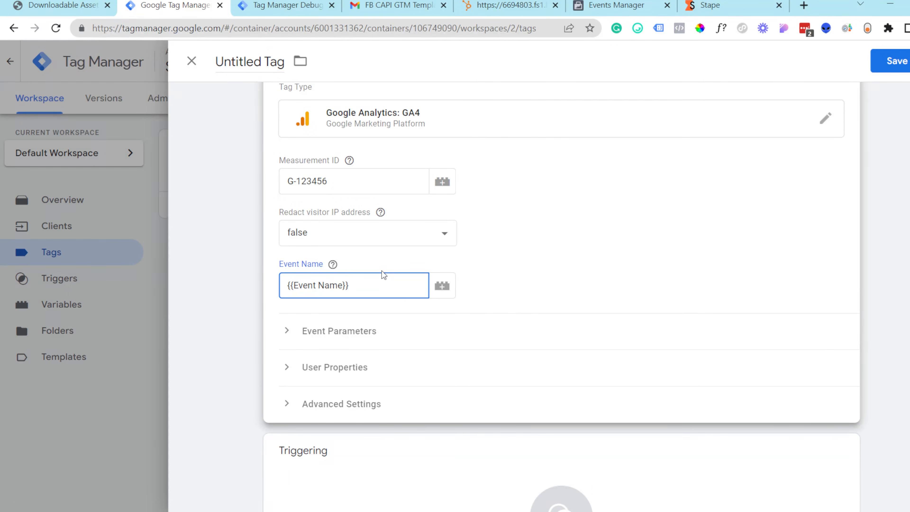
scroll(551, 372, "down", 2)
left_click(394, 451)
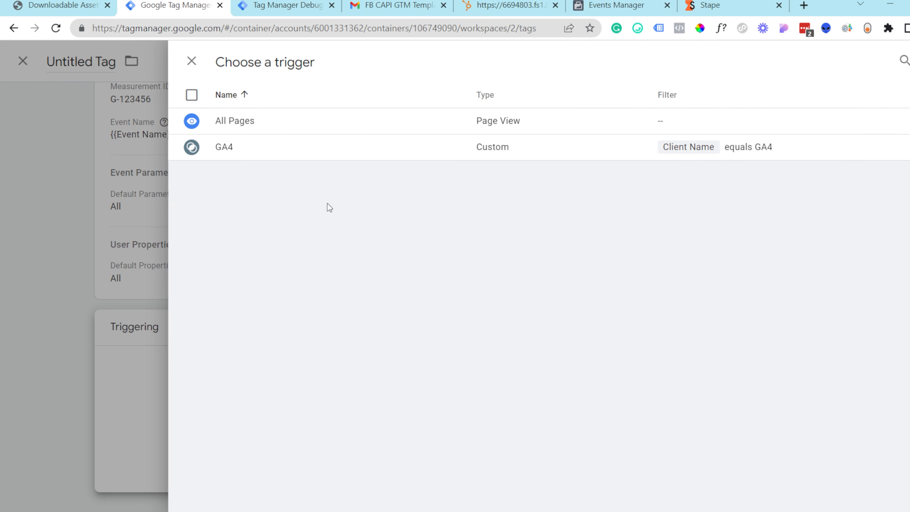
left_click(297, 147)
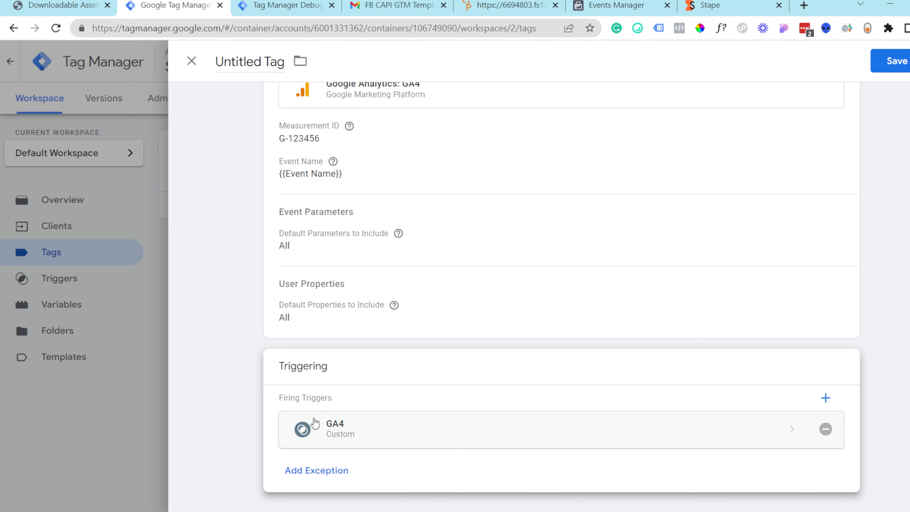
left_click(906, 64)
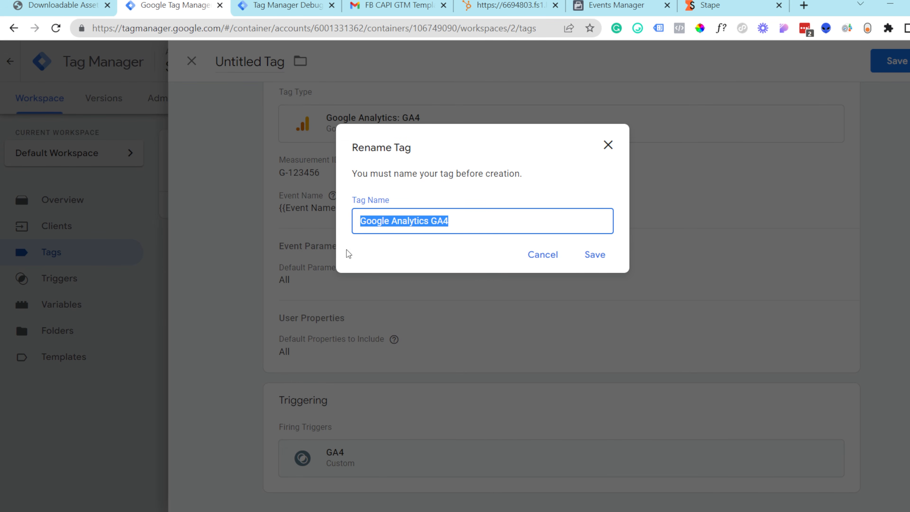
left_click(598, 259)
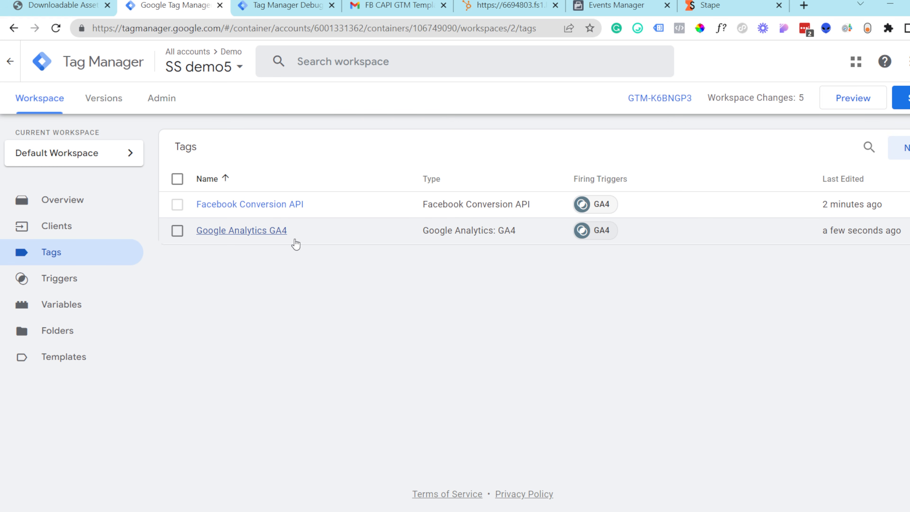
left_click(162, 98)
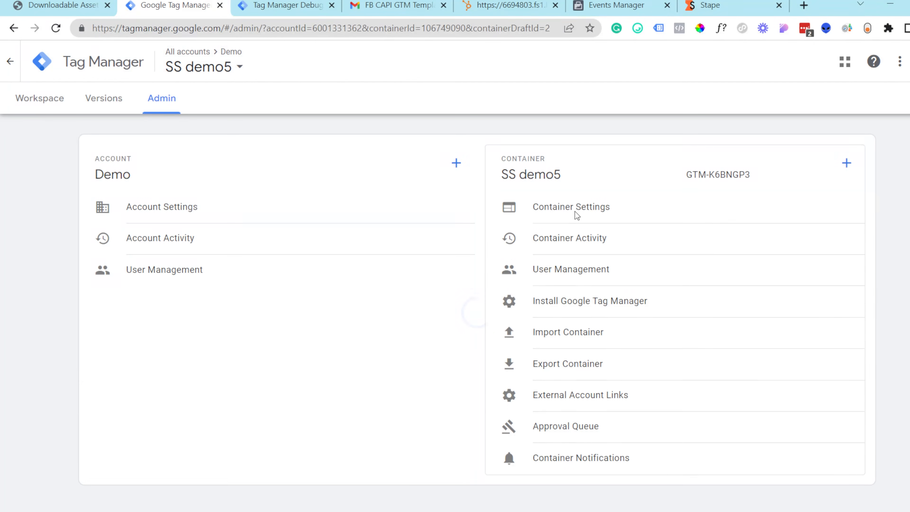
left_click(574, 211)
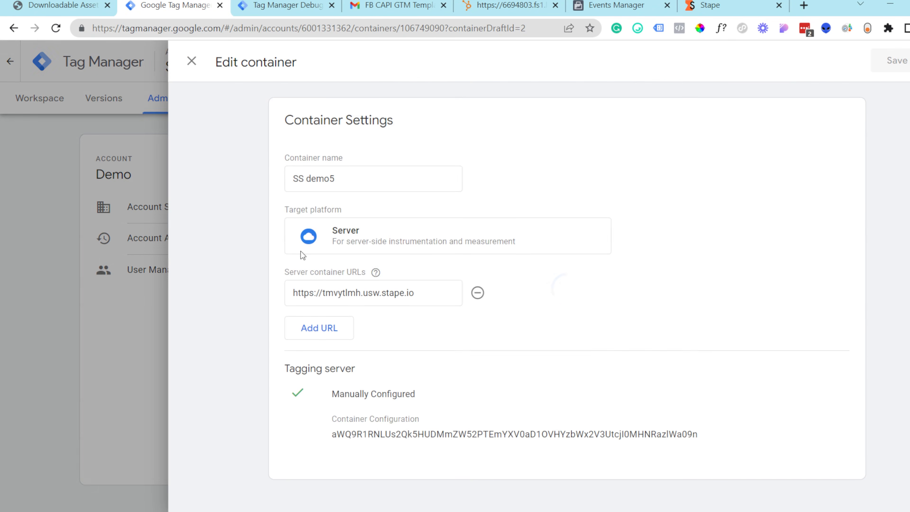
left_click(316, 293)
key("ctrl+a")
key("ctrl+c")
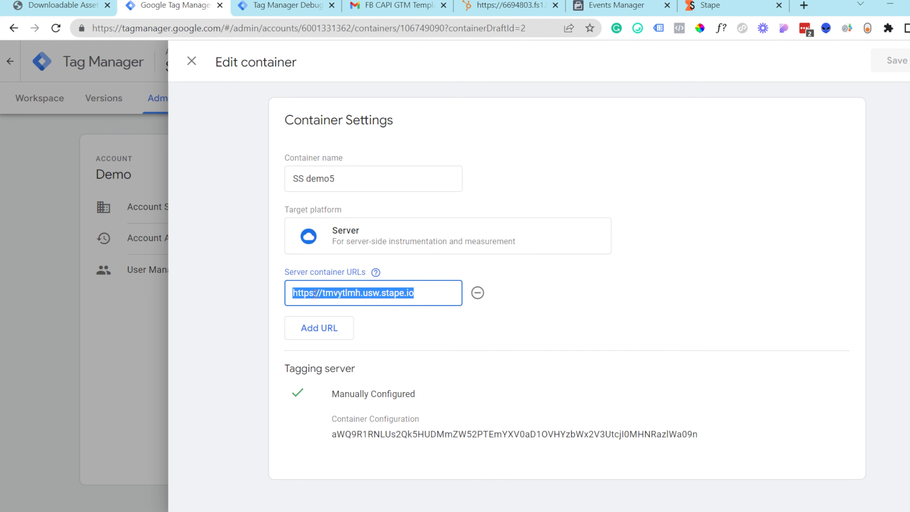
Step: Duplicate the Tag Manager browser tab and show the tags of the Facebook CAPI container in the copy
left_click(286, 5)
left_click(174, 4)
right_click(173, 2)
left_click(233, 88)
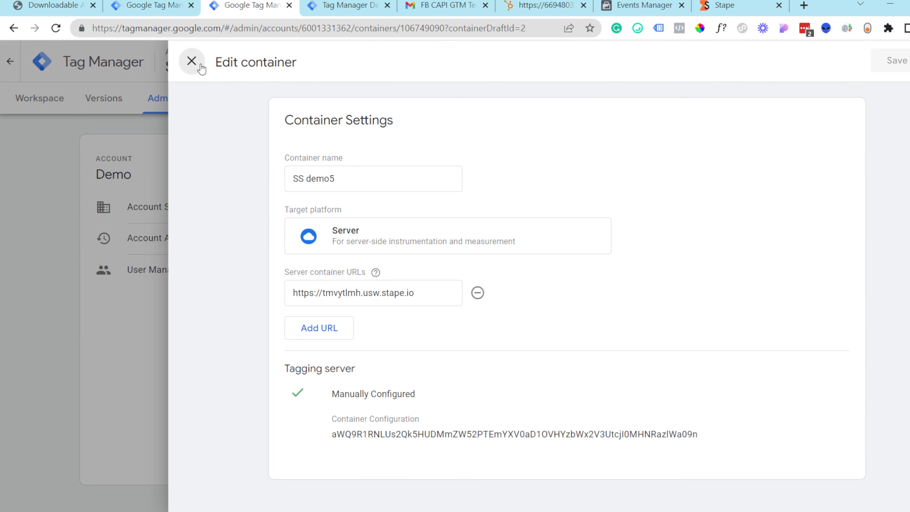
left_click(201, 68)
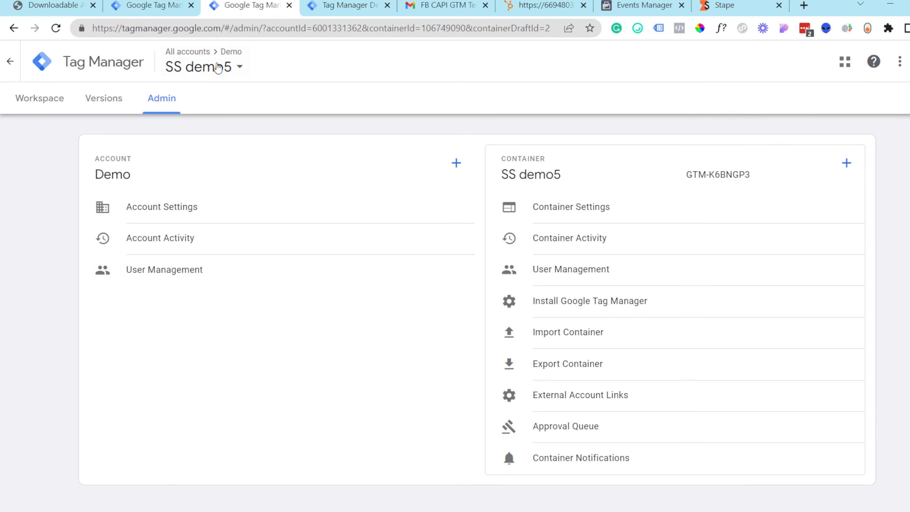
left_click(218, 67)
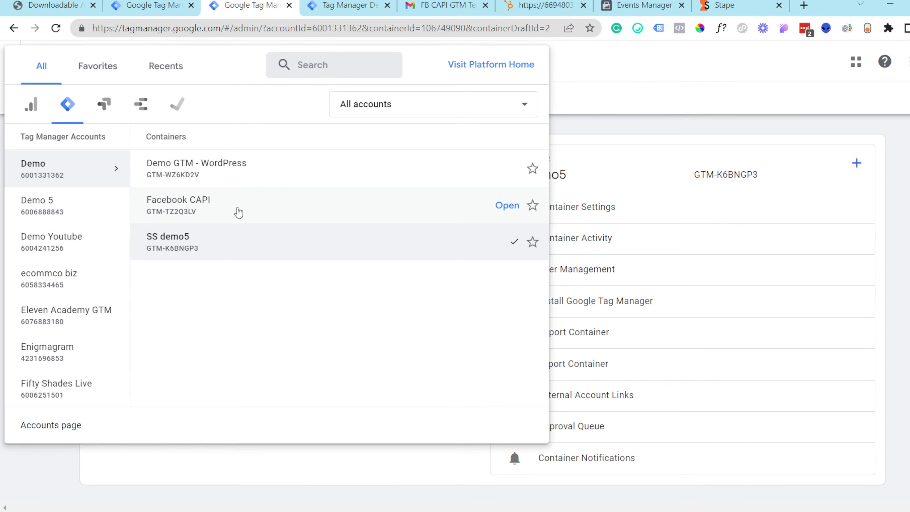
left_click(238, 208)
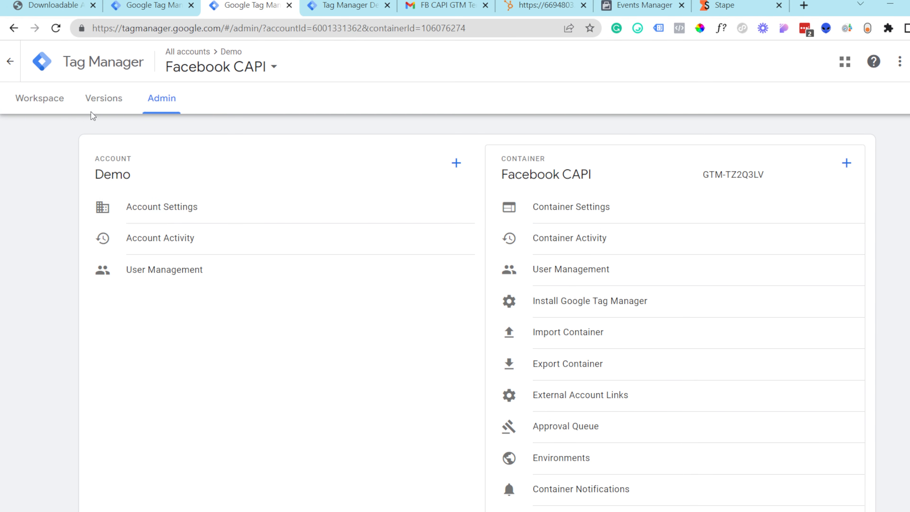
left_click(39, 99)
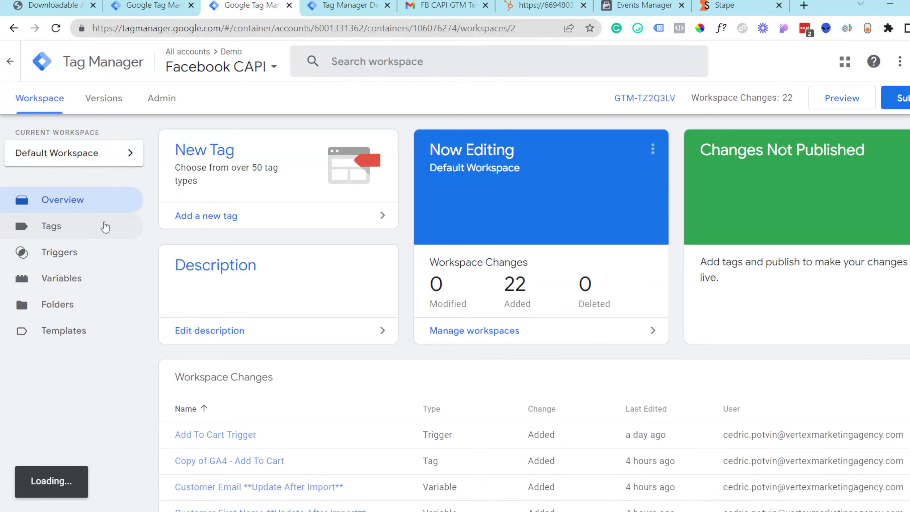
left_click(104, 226)
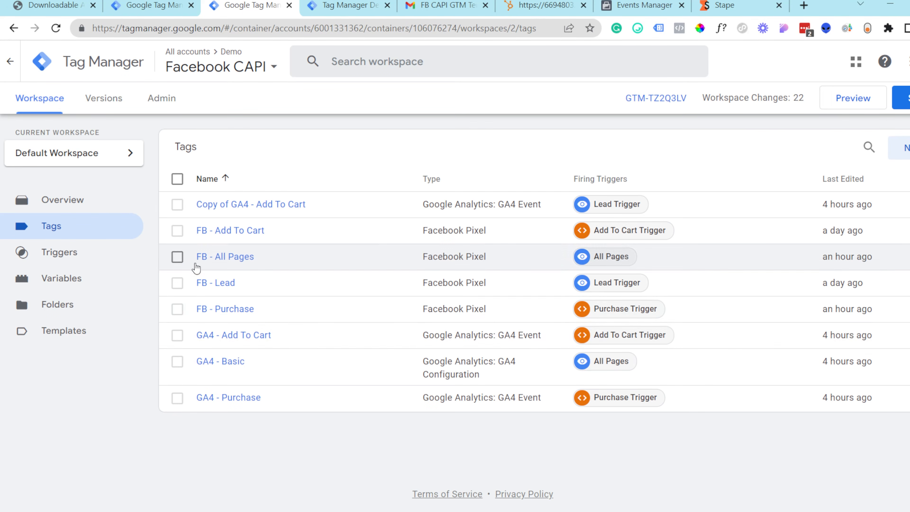
left_click(229, 362)
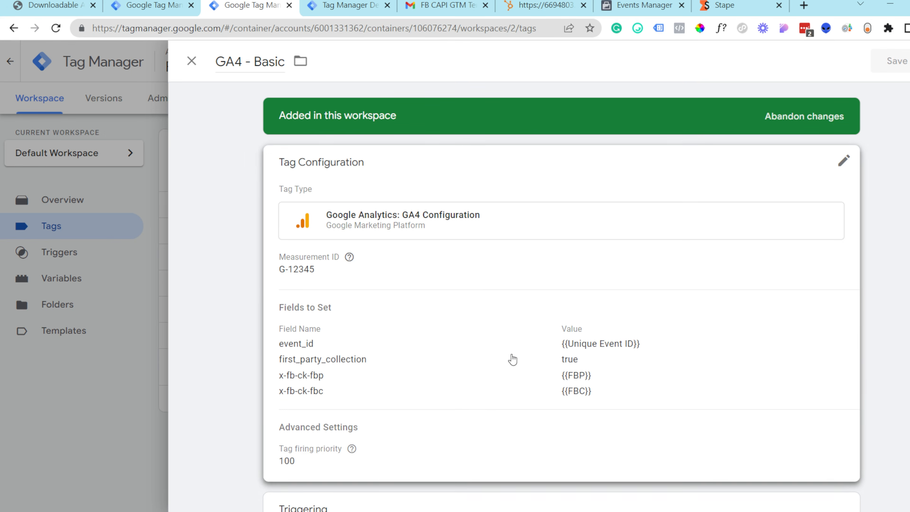
left_click(516, 316)
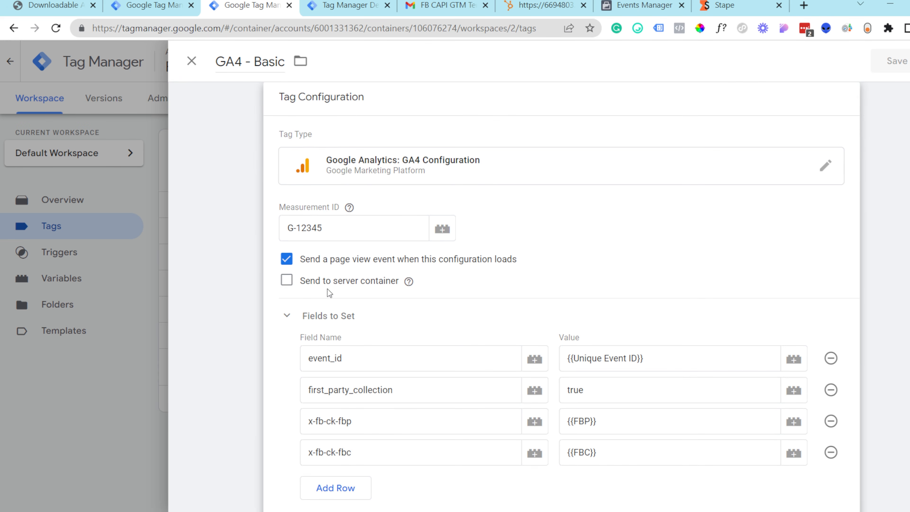
left_click(286, 280)
left_click(346, 318)
key("ctrl+v")
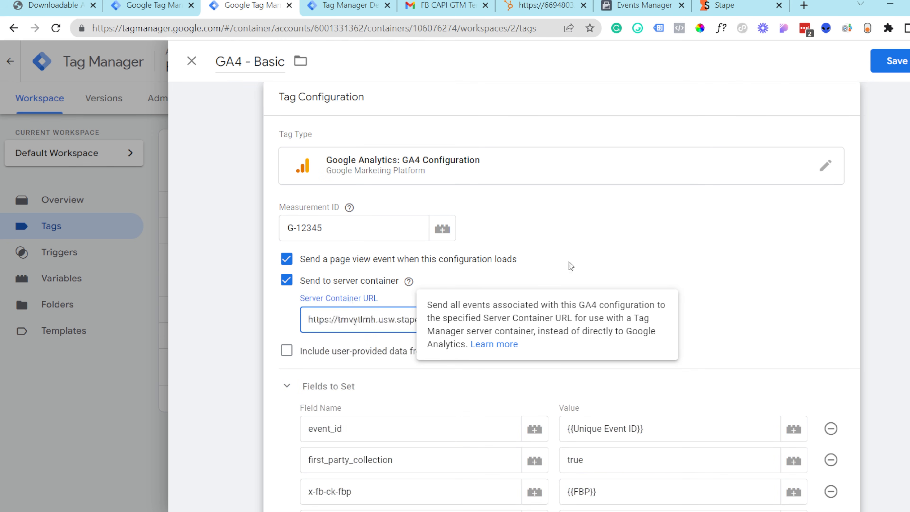
scroll(256, 335, "down", 2)
left_click(313, 256)
key("shift+Right")
key("shift+Right")
key("shift+Right")
key("shift+Right")
key("shift+Right")
key("shift+Right")
key("shift+Right")
key("shift+Right")
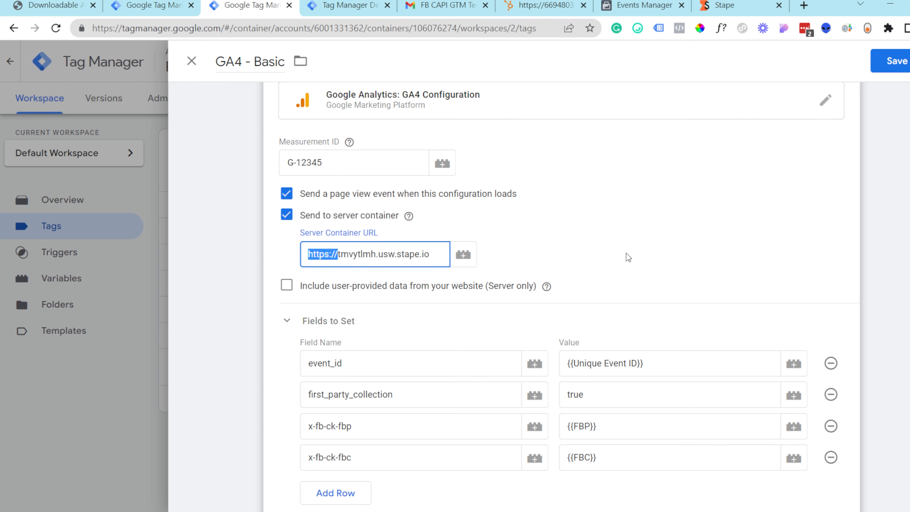
left_click(590, 218)
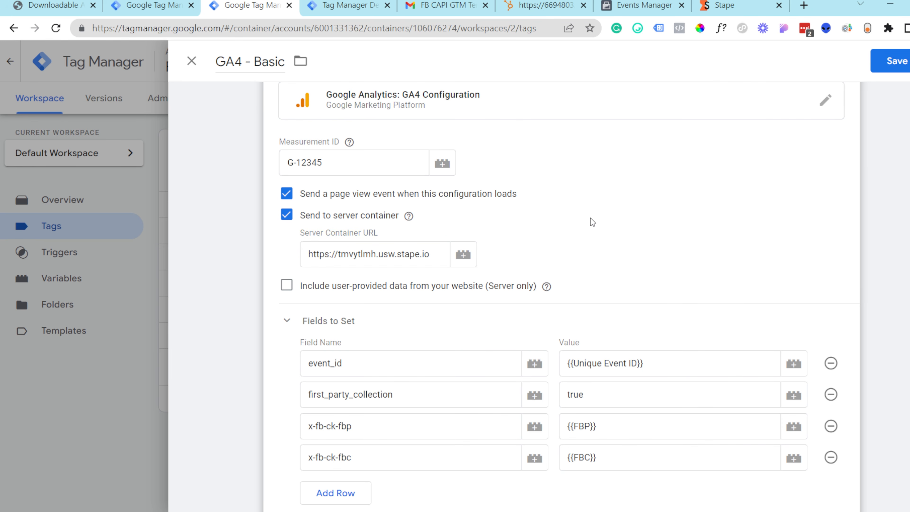
mouse_move(409, 217)
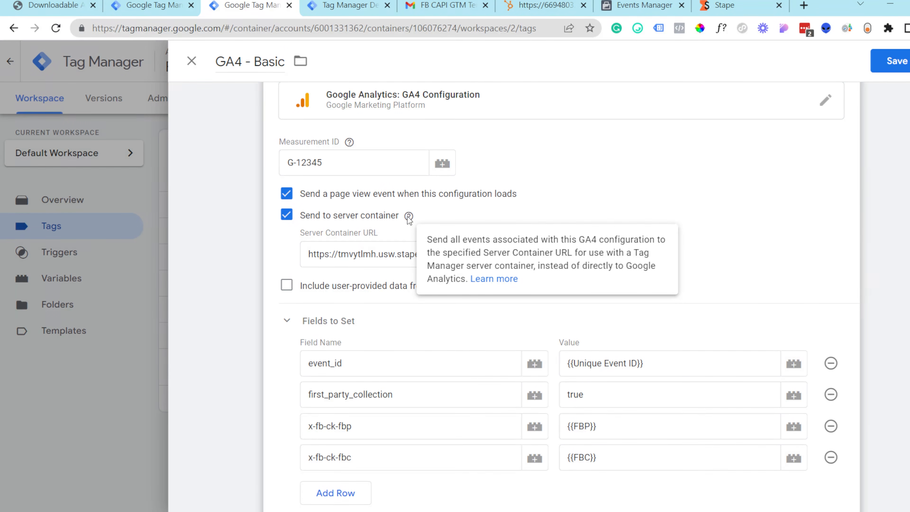
scroll(463, 148, "up", 3)
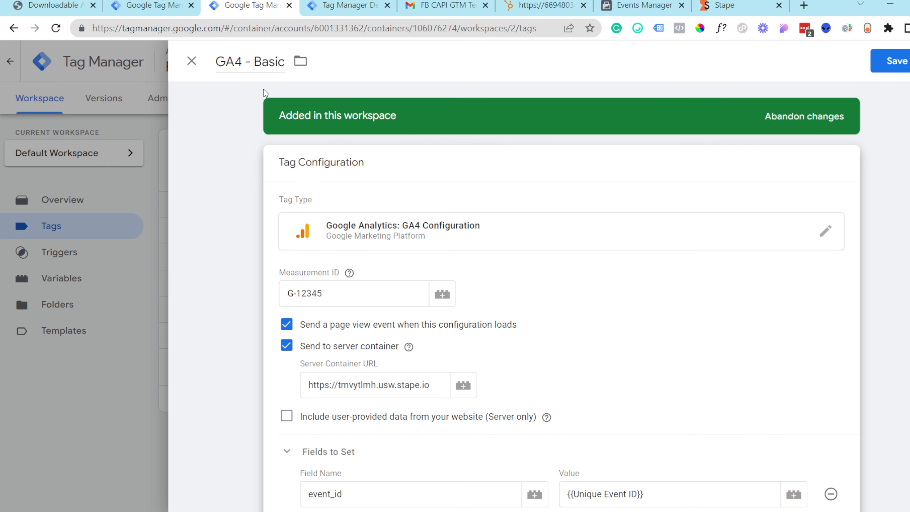
left_click(896, 61)
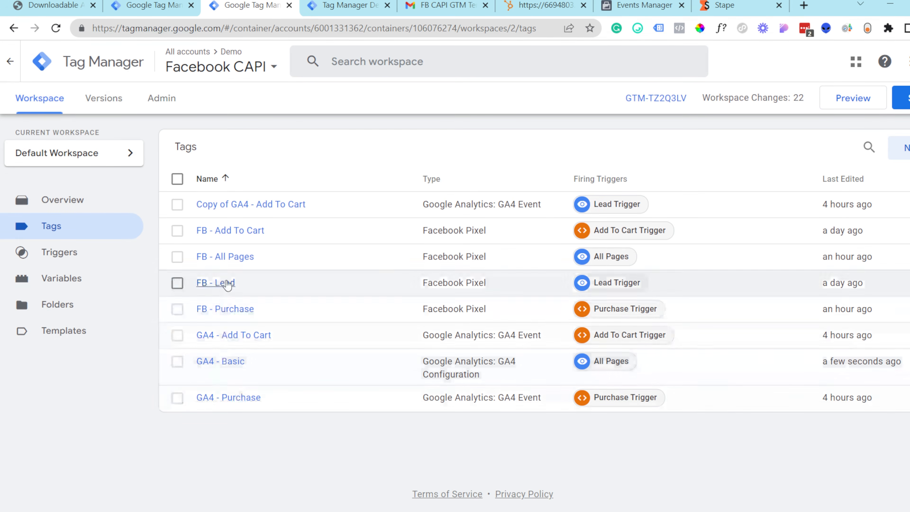
Step: Examine the user_data parameter names for first name, last name, email and phone in the GA4 - Purchase tag
left_click(238, 398)
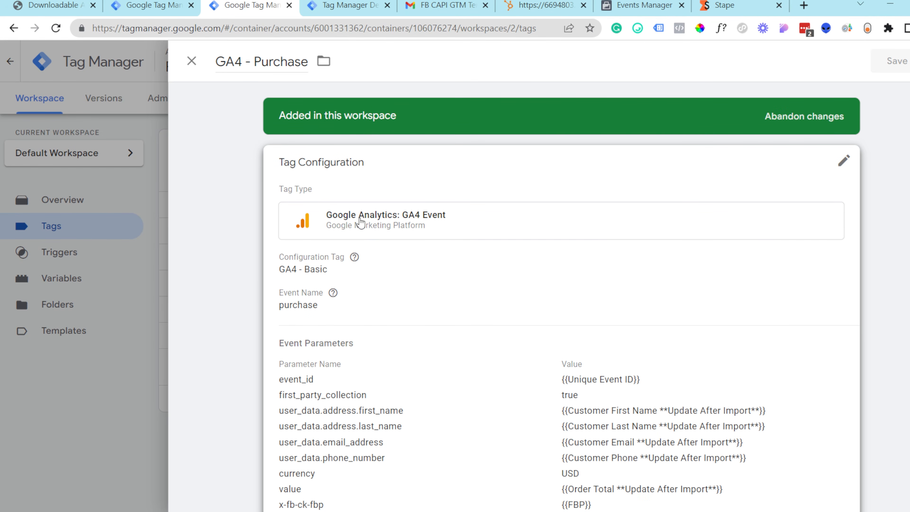
left_click(492, 242)
scroll(517, 262, "down", 6)
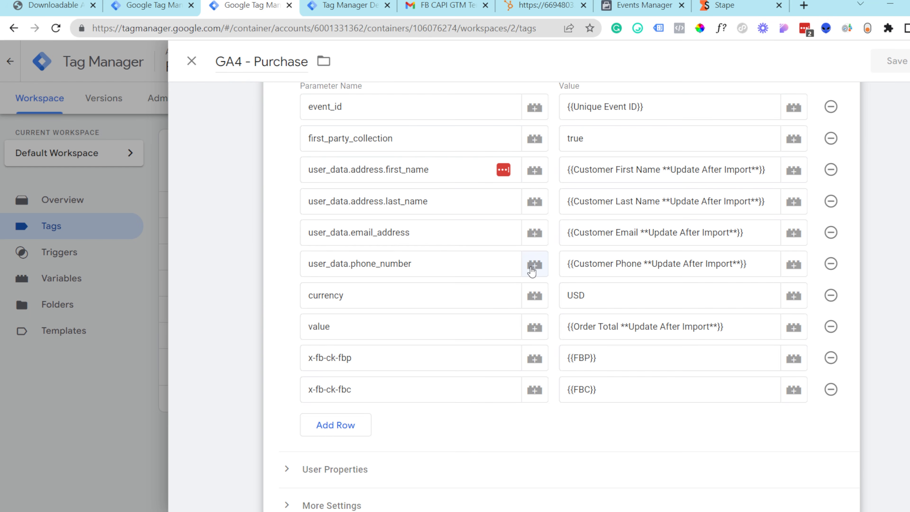
left_click(392, 173)
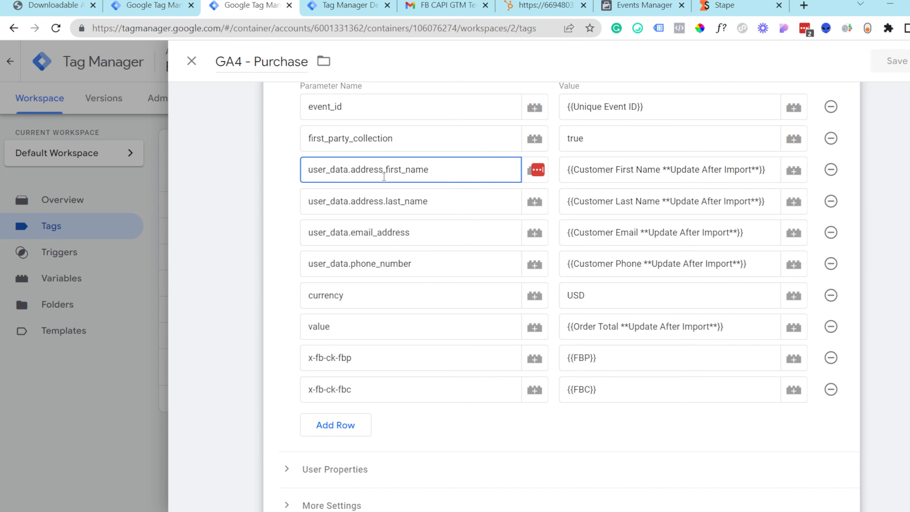
left_click_drag(384, 170, 286, 186)
left_click(321, 169)
left_click_drag(302, 172, 433, 170)
left_click(433, 169)
left_click_drag(308, 202, 406, 202)
left_click_drag(336, 233, 322, 263)
left_click(350, 263)
Step: Compare the customer data parameters with their assigned variables and look over the currency parameter
scroll(603, 211, "up", 2)
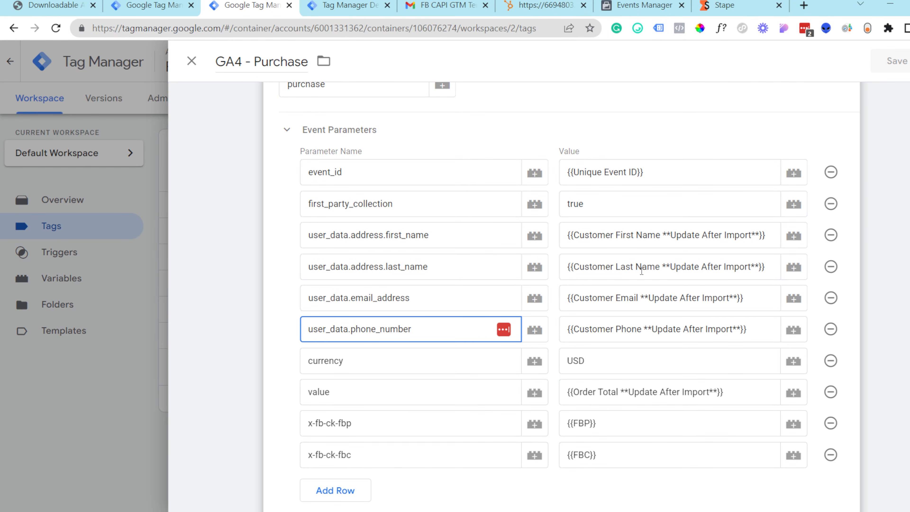
left_click(476, 240)
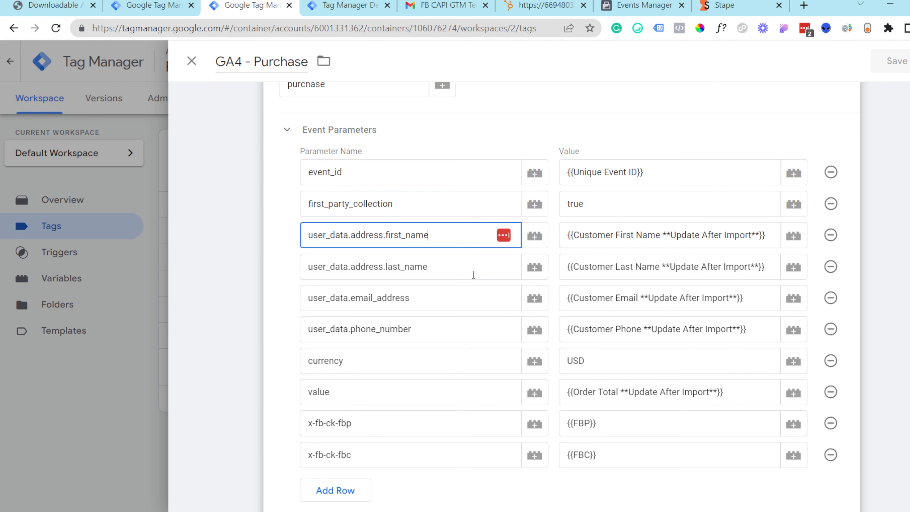
left_click(472, 336)
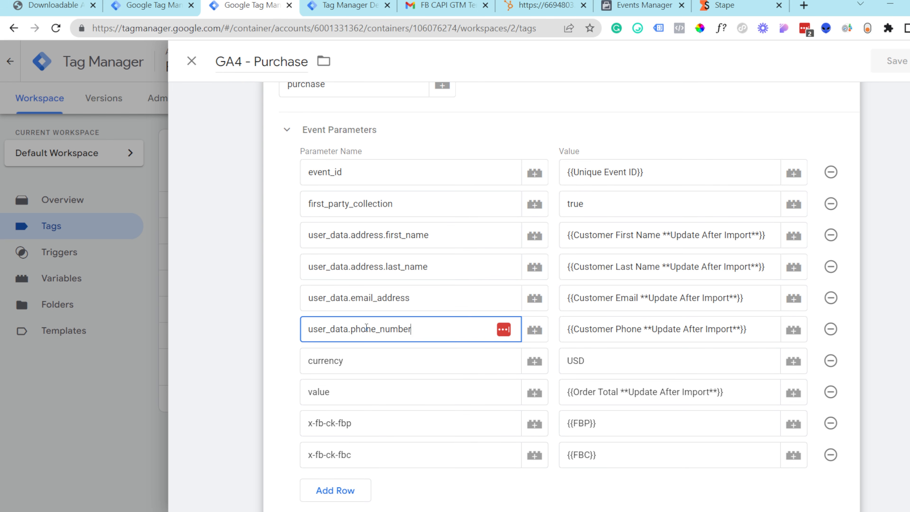
scroll(358, 280, "down", 3)
mouse_move(364, 225)
left_mouse_down()
mouse_move(316, 229)
mouse_move(362, 230)
left_mouse_up()
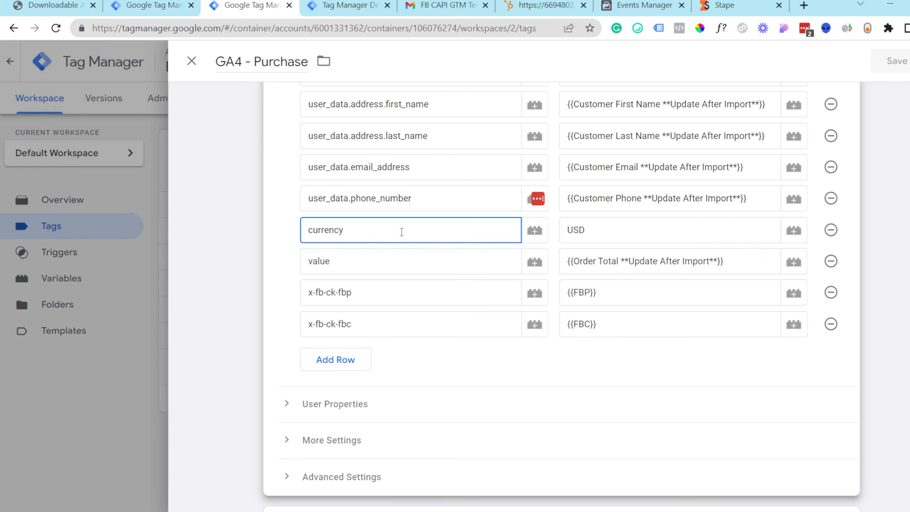
scroll(409, 235, "up", 3)
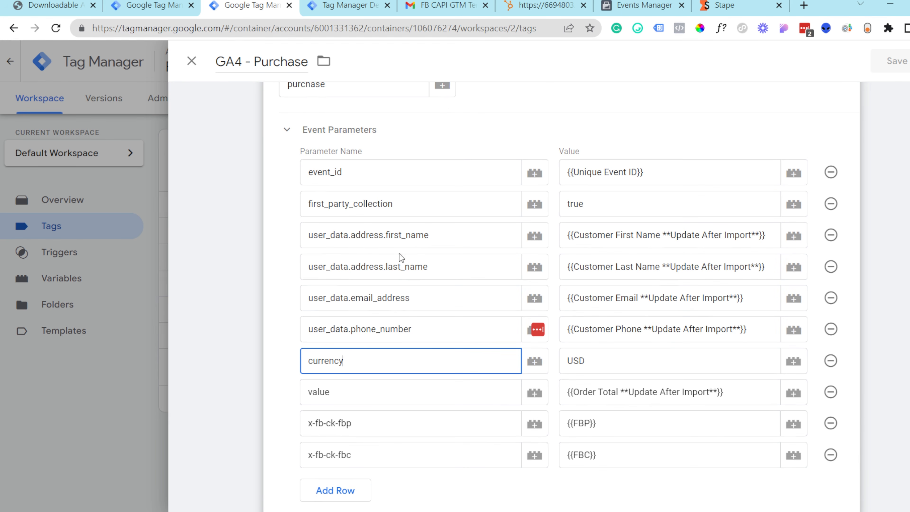
Step: Inspect the user_data.address prefix of the first name parameter and close the GA4 - Purchase tag without changes
left_click(390, 236)
left_click_drag(387, 236, 248, 252)
left_click(248, 251)
left_click(337, 249)
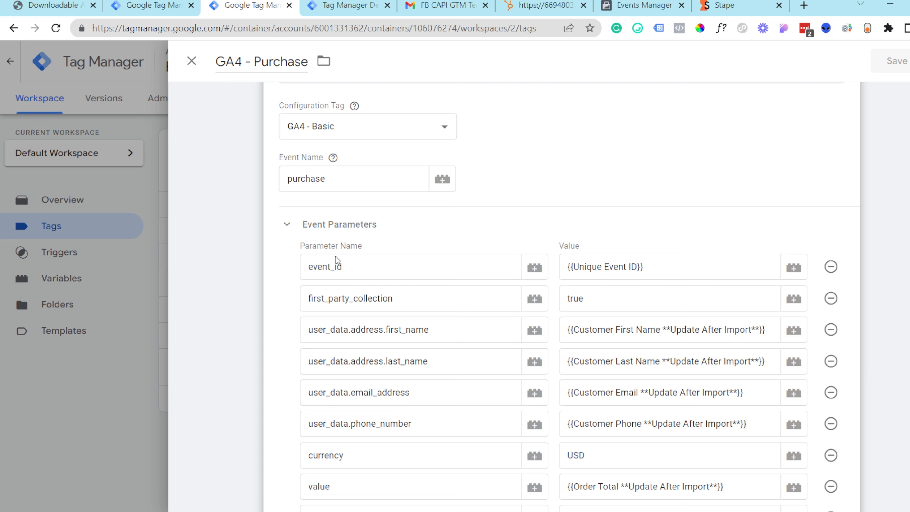
left_click_drag(314, 331, 376, 330)
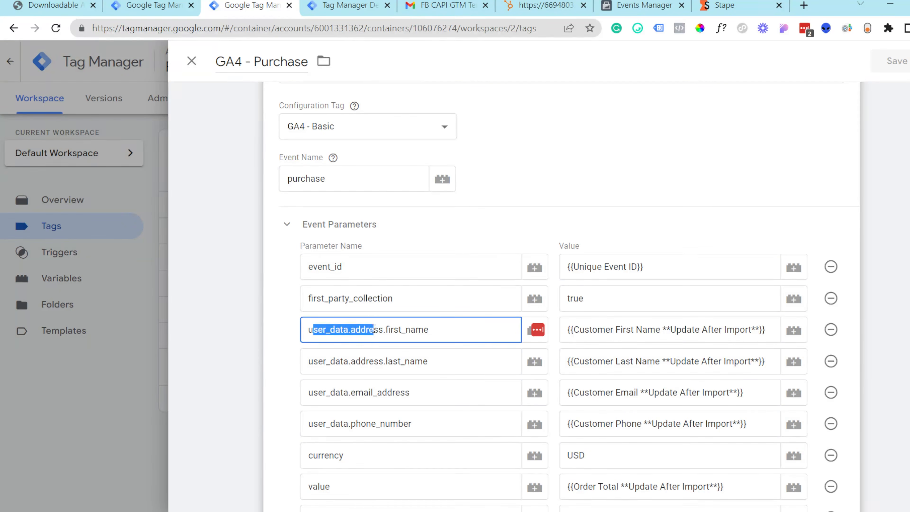
left_click(385, 330)
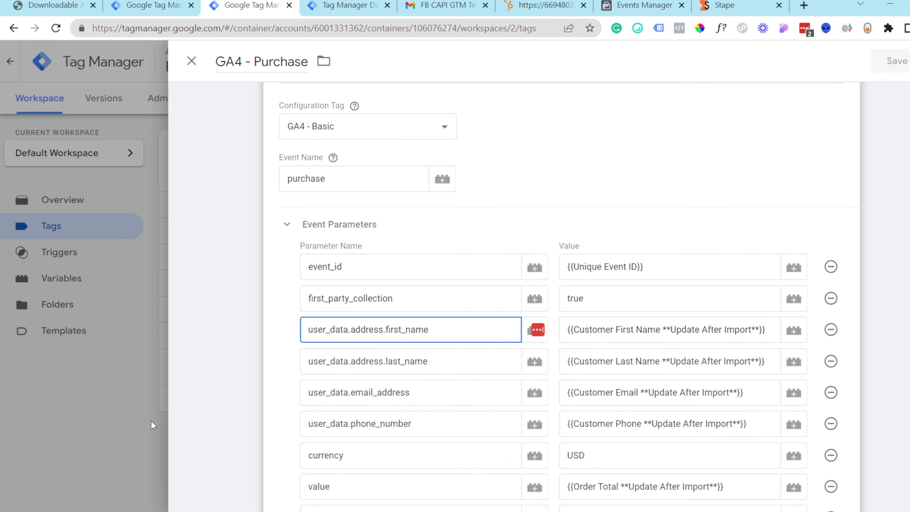
left_click(81, 290)
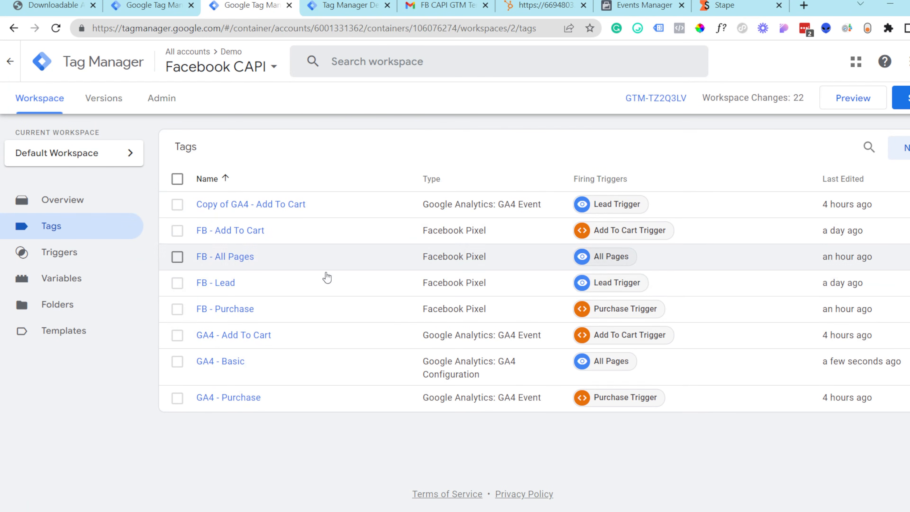
left_click(644, 6)
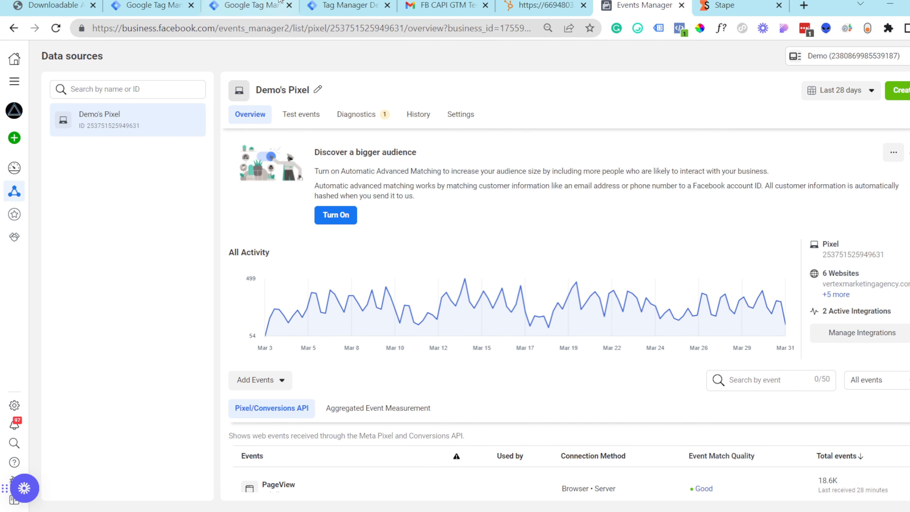
left_click(251, 5)
left_click(94, 281)
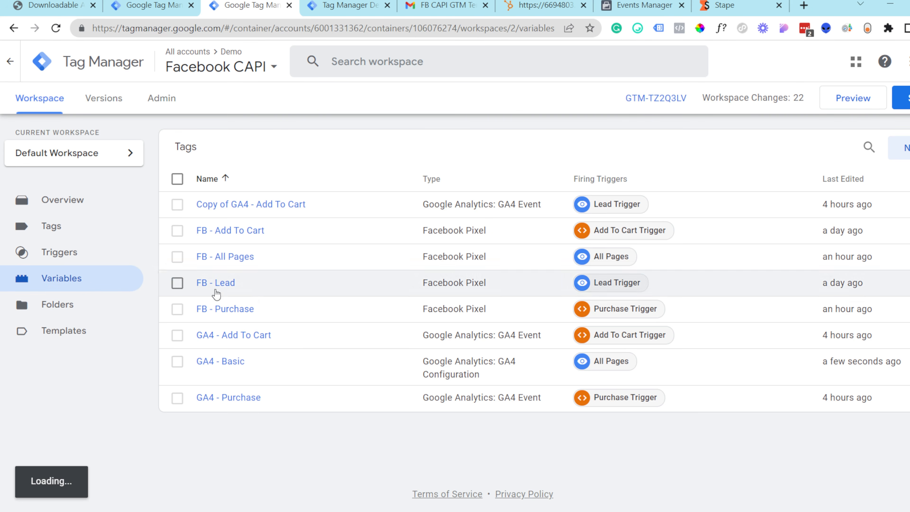
scroll(320, 304, "down", 2)
scroll(320, 304, "down", 3)
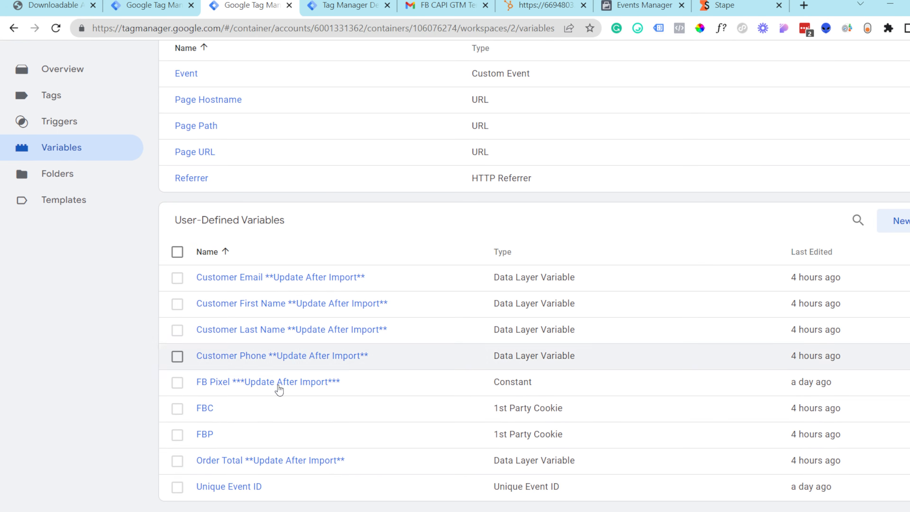
Step: Replace the value of the FB Pixel ***Update After Import*** constant with the copied pixel ID and save the variable
left_click(249, 386)
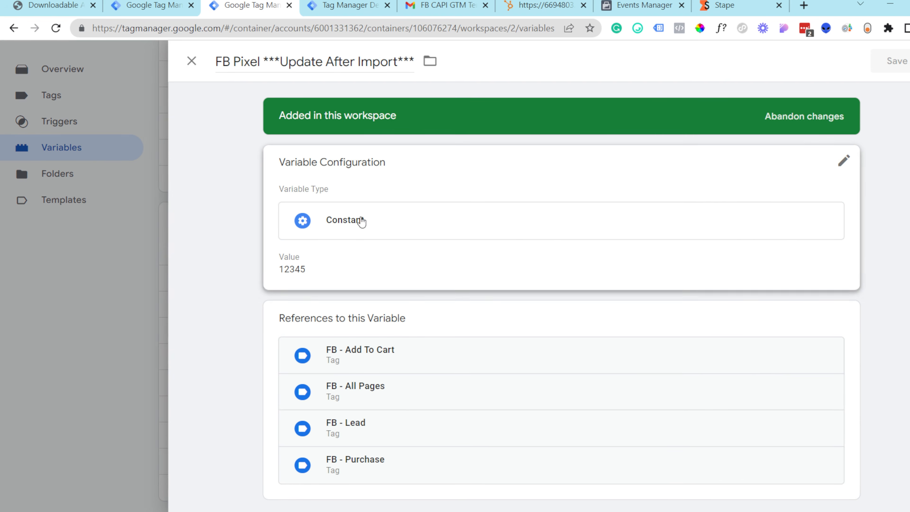
left_click(335, 260)
left_click(333, 301)
key("ctrl+a")
key("ctrl+v")
left_click(896, 62)
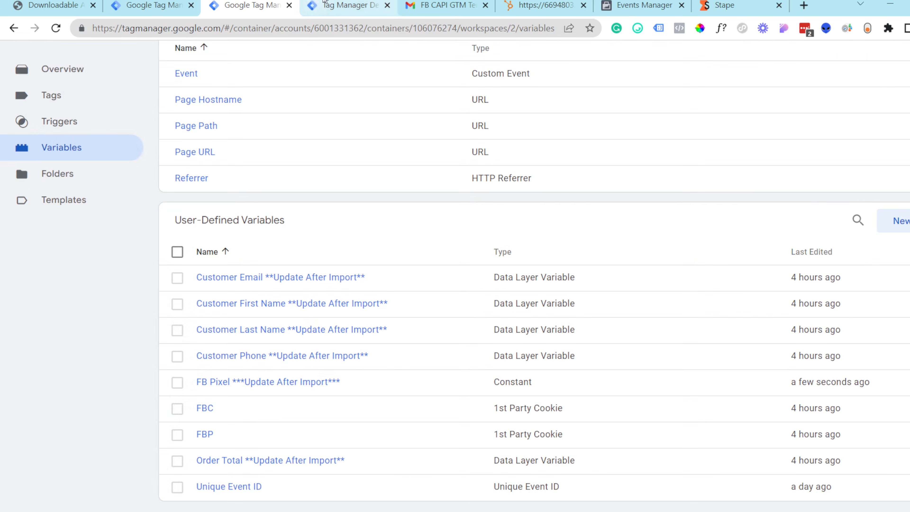
Step: Close the old server preview and leave the SS demo5 container settings for its workspace
left_click(360, 11)
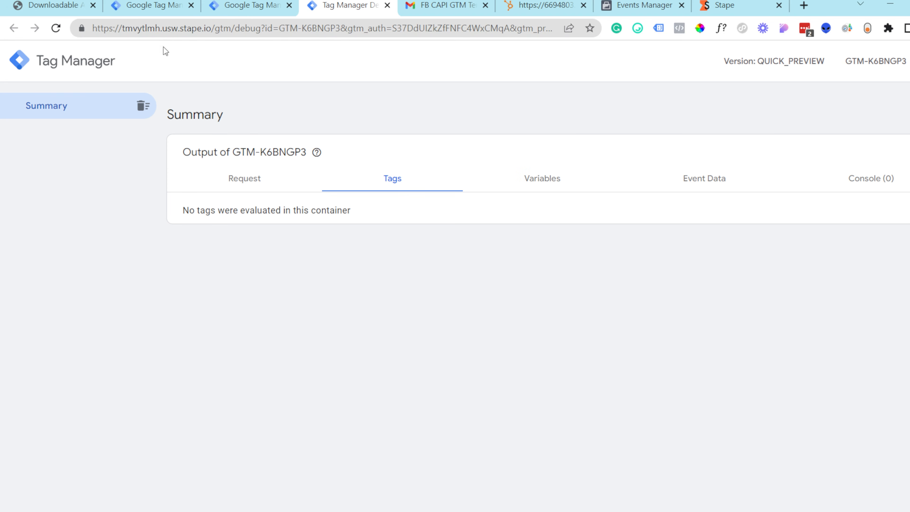
left_click(387, 5)
left_click(154, 6)
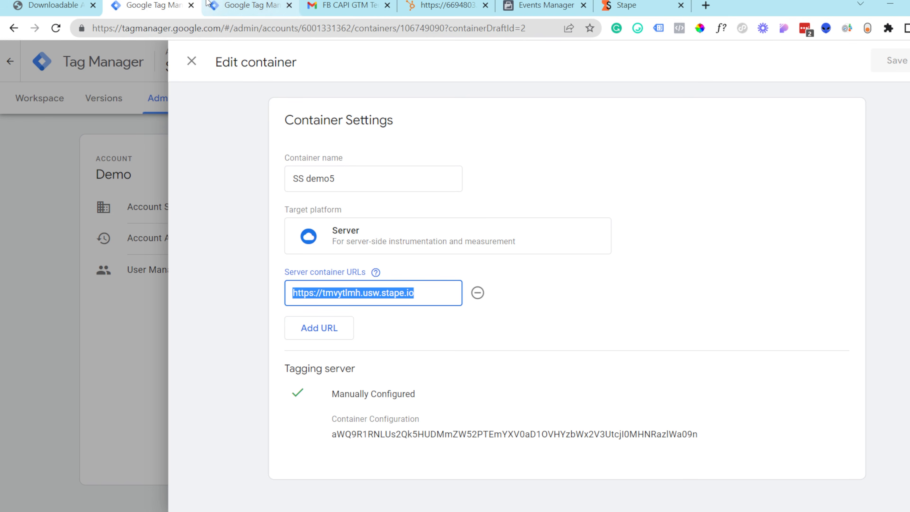
left_click(192, 61)
left_click(21, 97)
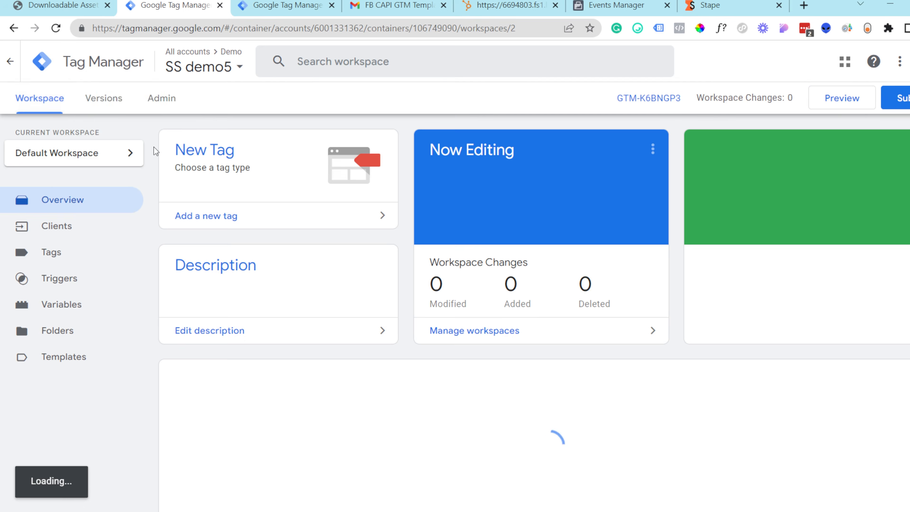
Step: Start preview mode for the SS demo5 server container and check the preview page's Stape address
left_click(282, 6)
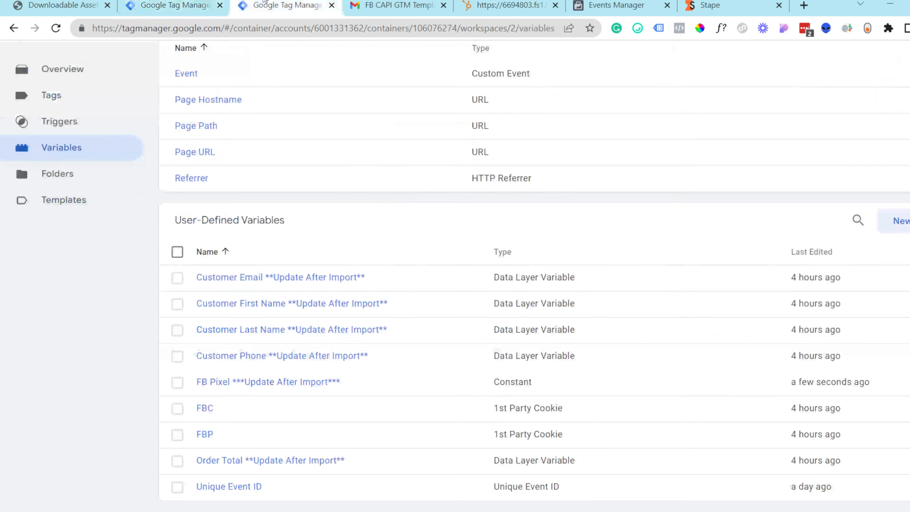
scroll(320, 202, "up", 4)
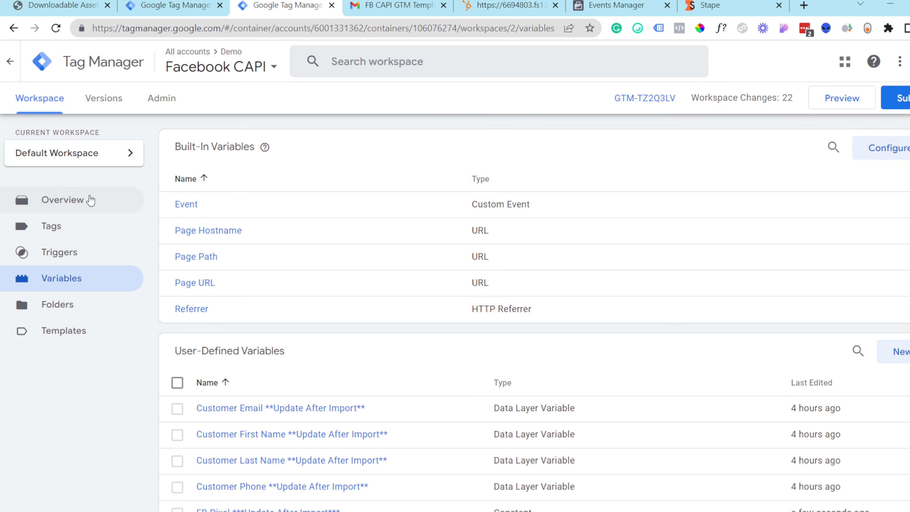
key("ctrl+shift+Tab")
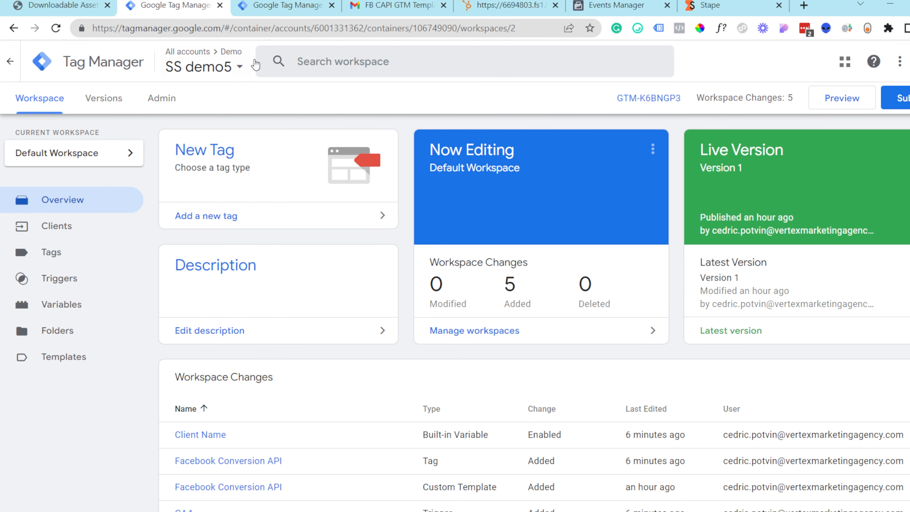
left_click(841, 105)
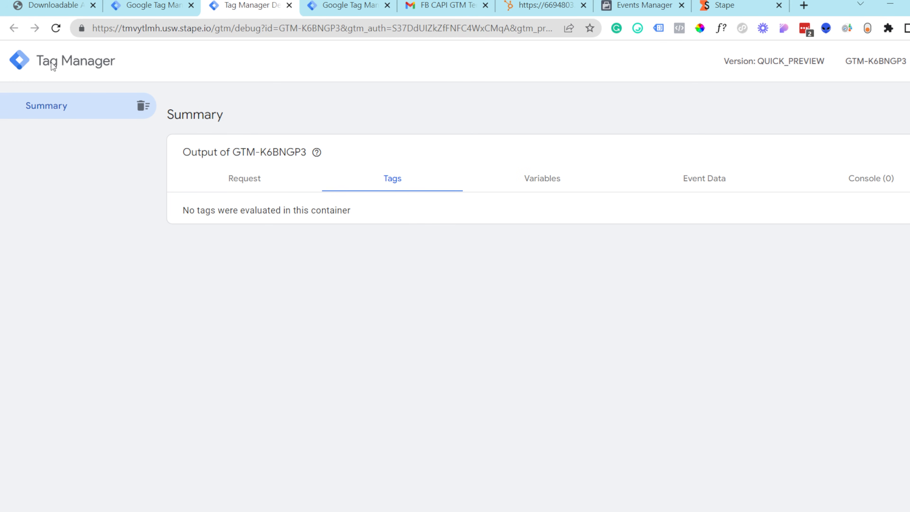
left_click_drag(122, 28, 237, 49)
left_click(277, 73)
left_click(150, 5)
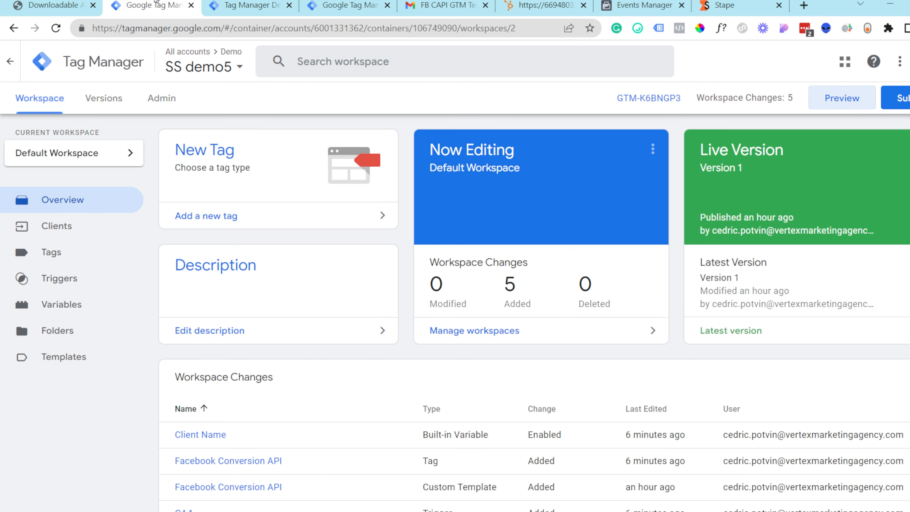
left_click(342, 4)
left_click(847, 107)
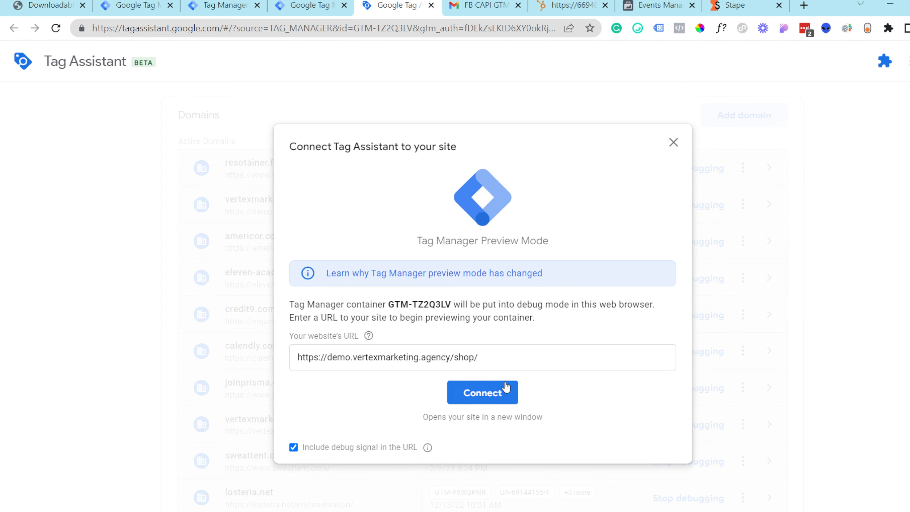
left_click(504, 388)
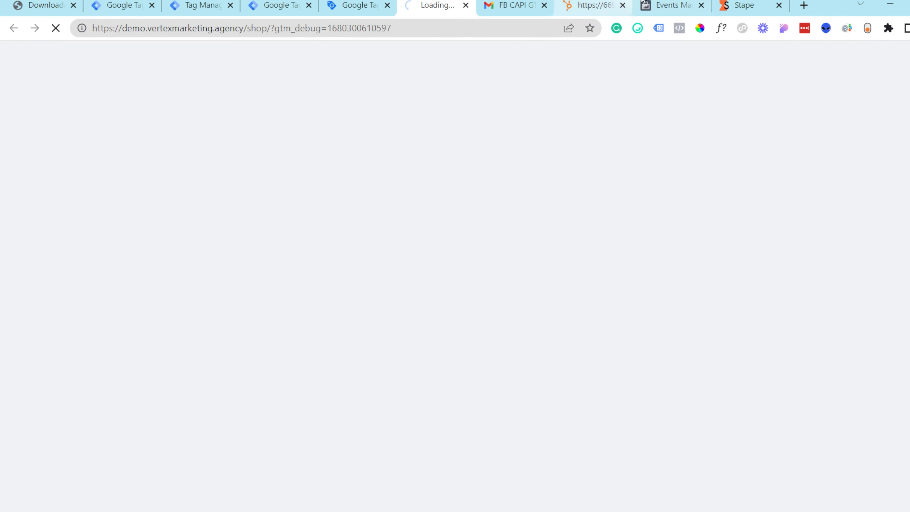
left_click(636, 3)
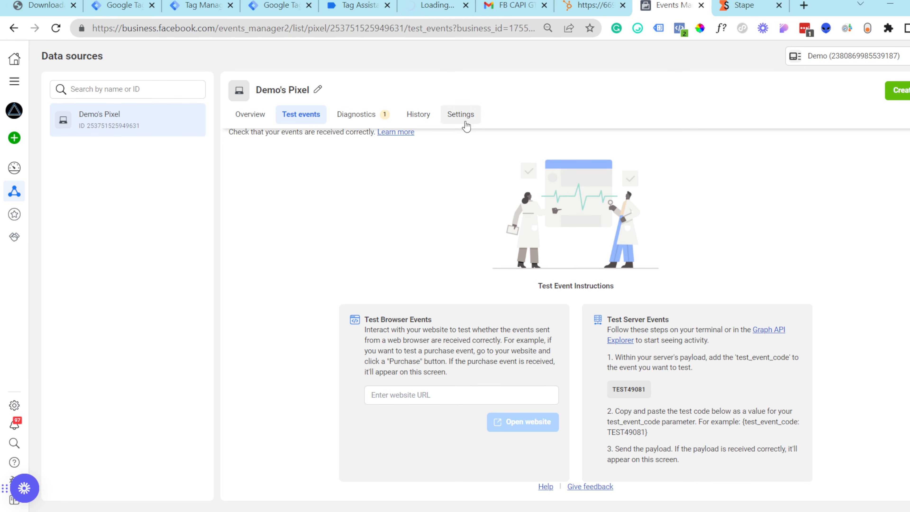
left_click(435, 5)
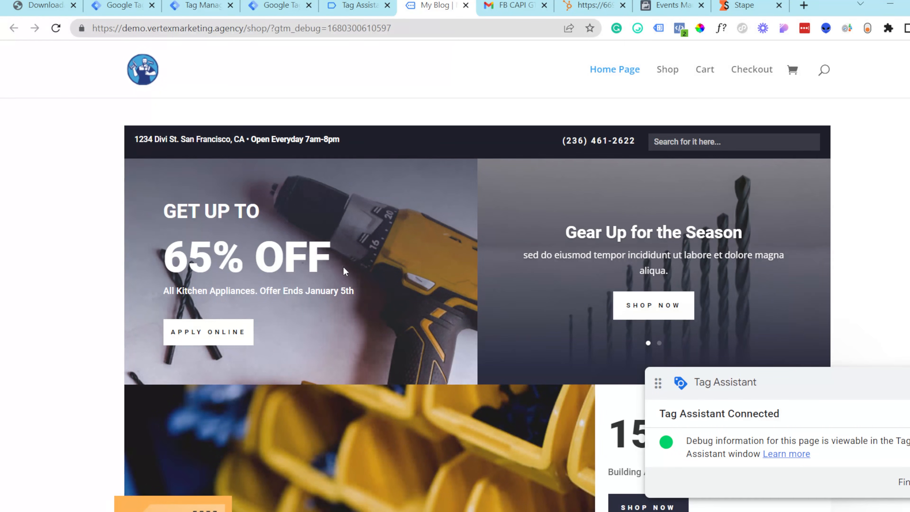
scroll(367, 270, "down", 4)
left_click(347, 5)
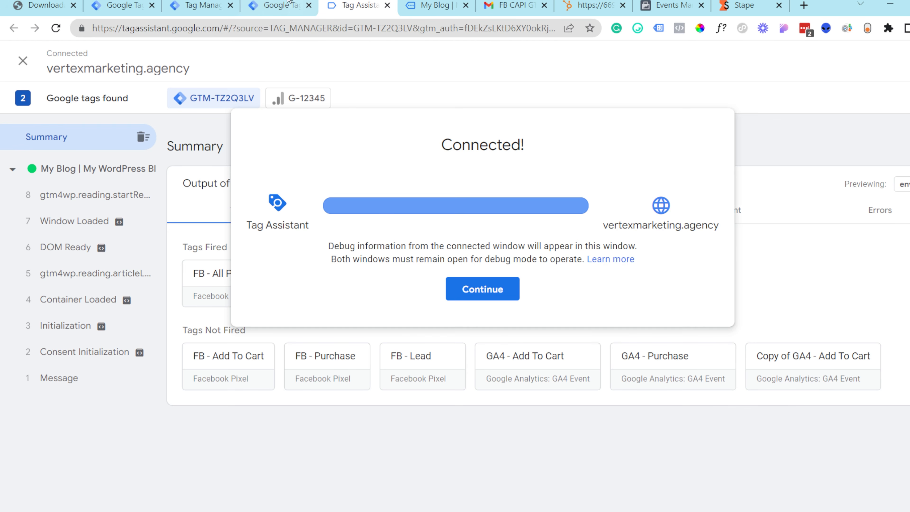
left_click(481, 288)
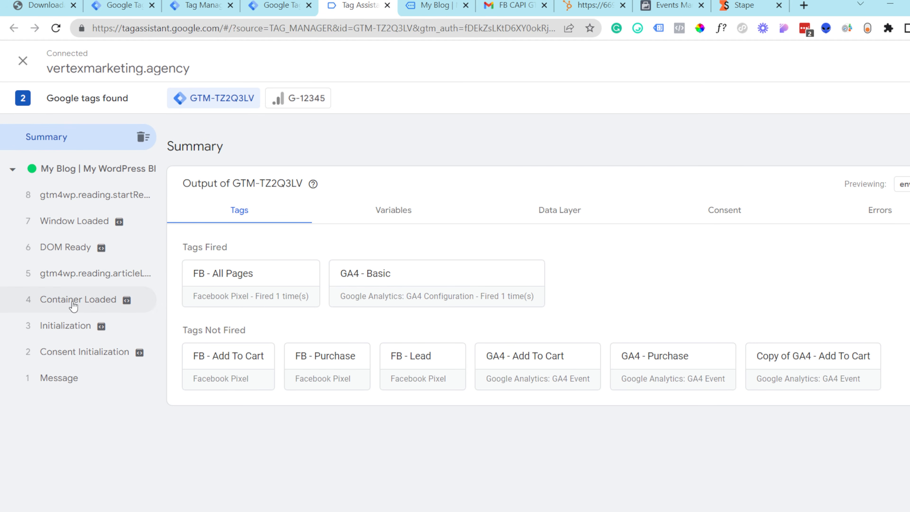
Step: Inspect the event_id value sent by the GA4 - Basic tag on the Container Loaded event
left_click(64, 303)
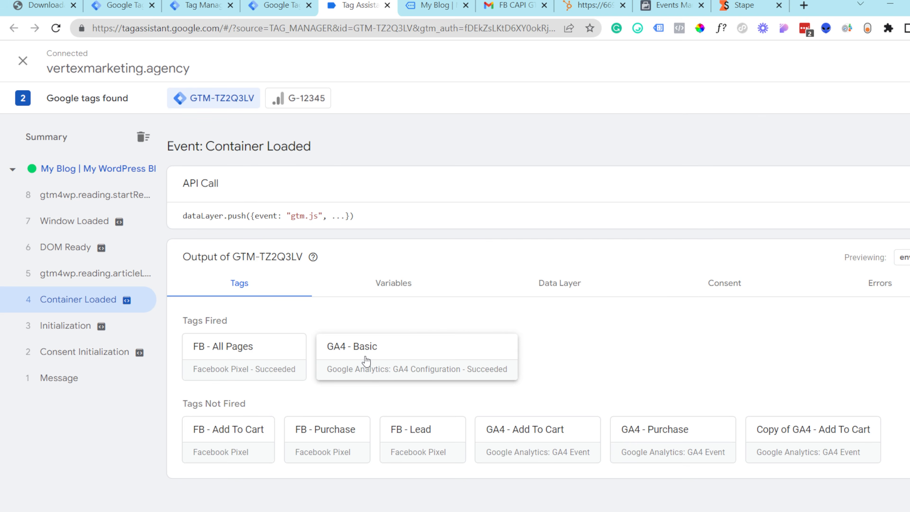
left_click(366, 359)
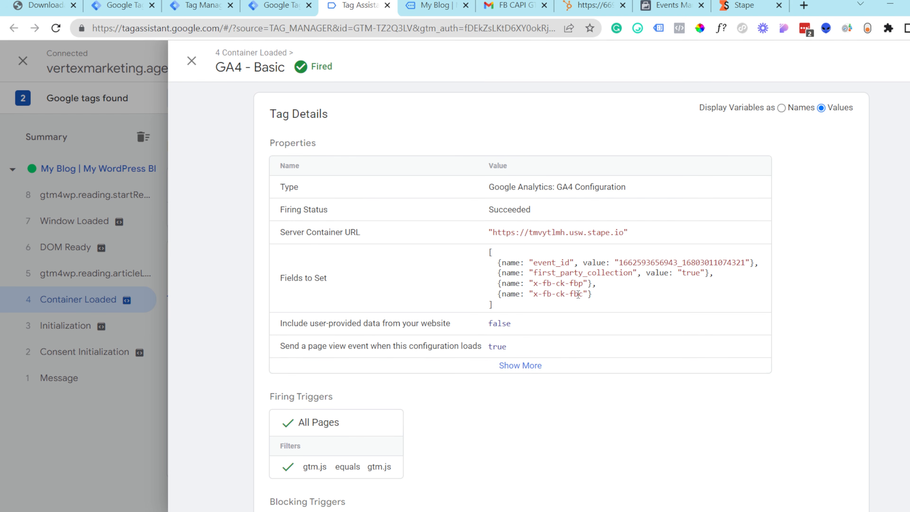
left_click_drag(548, 264, 819, 267)
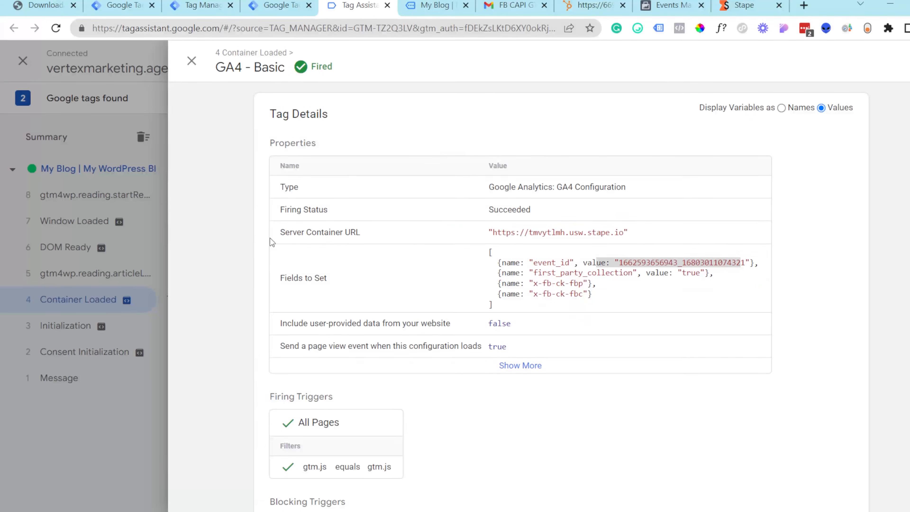
left_click(191, 61)
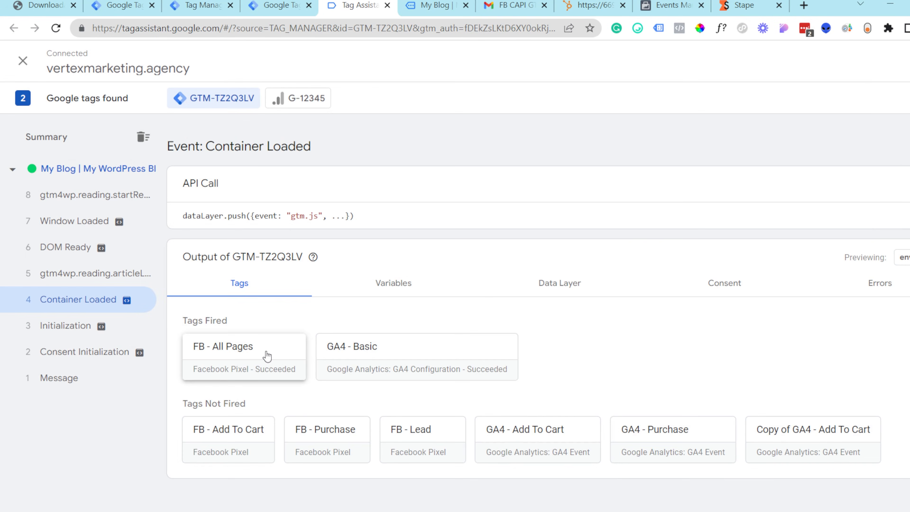
Step: Compare the Event ID in the FB - All Pages tag's details with the GA4 one and close the details
left_click(266, 356)
left_click_drag(405, 274, 533, 275)
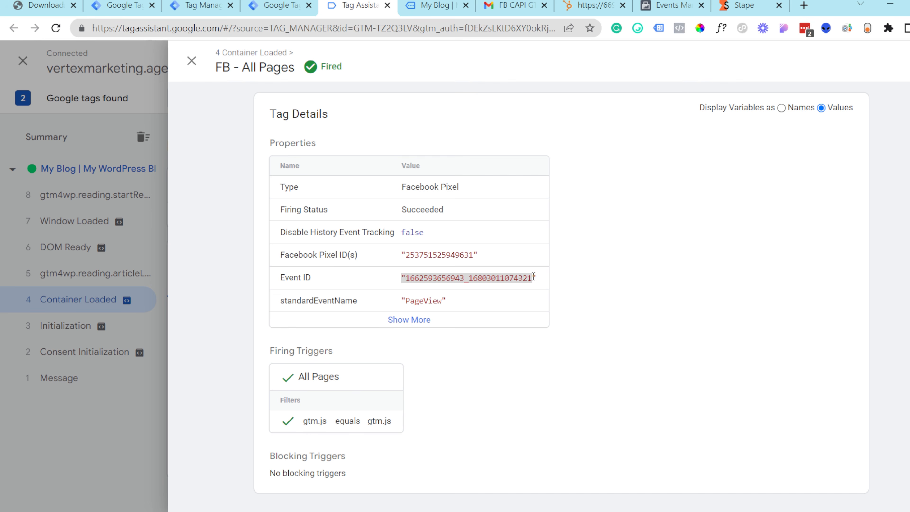
left_click(533, 275)
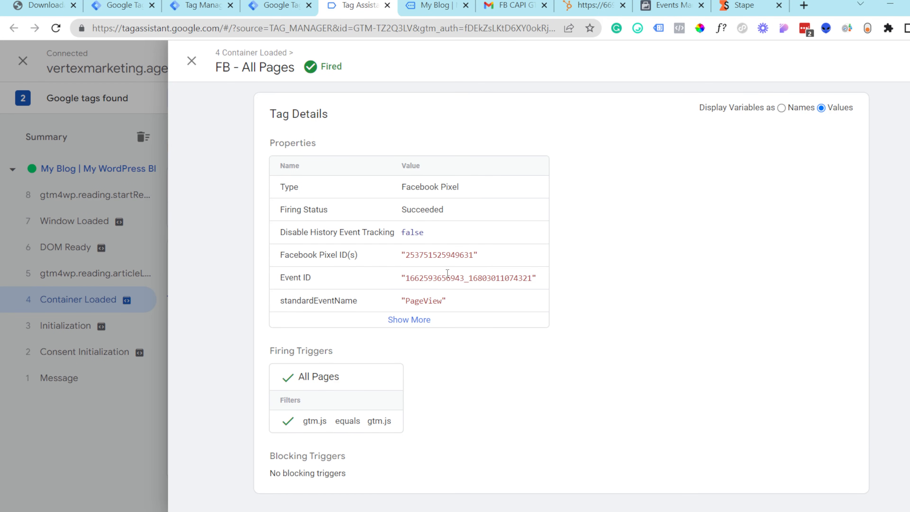
left_click(128, 344)
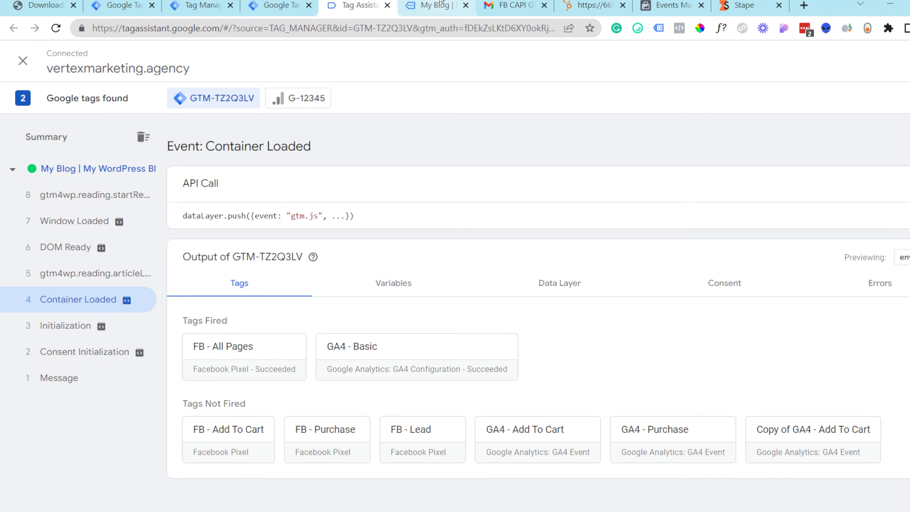
Step: Review the request and fired tags of the page_view event in the SS demo5 server preview
left_click(250, 3)
left_click(201, 5)
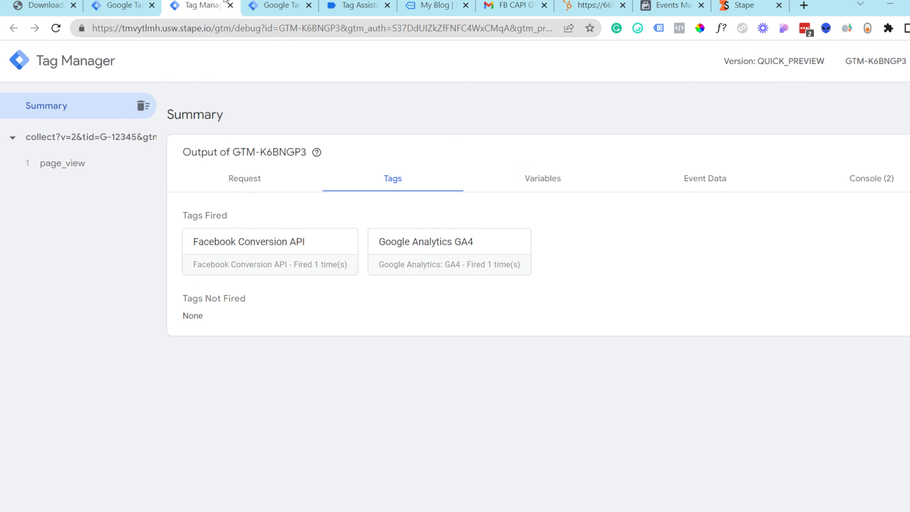
left_click(84, 170)
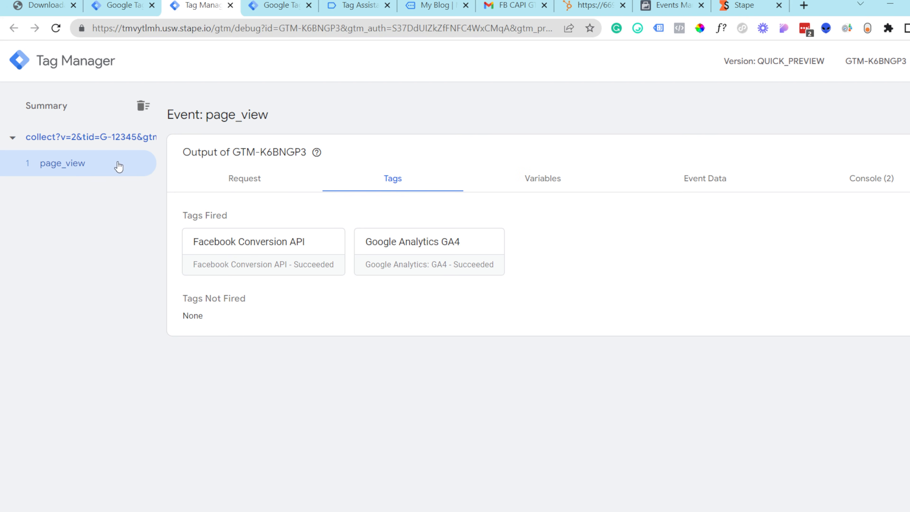
left_click(217, 188)
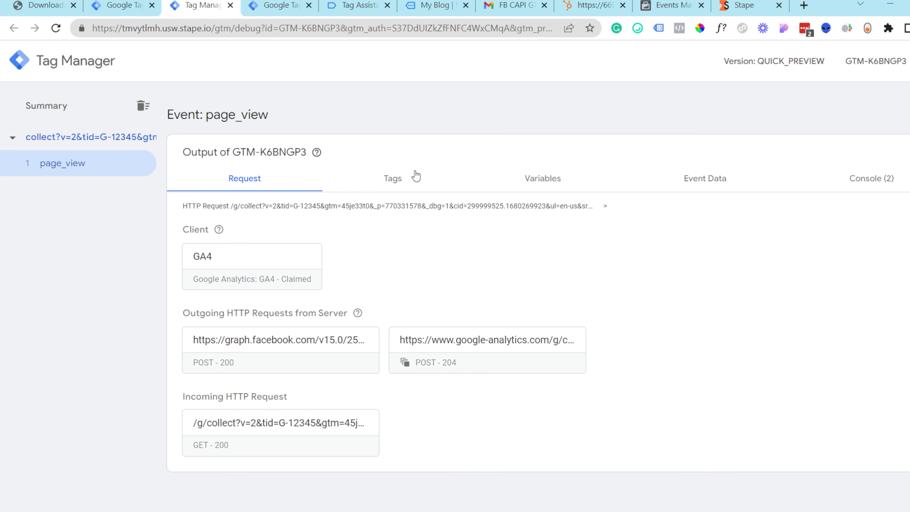
left_click(422, 190)
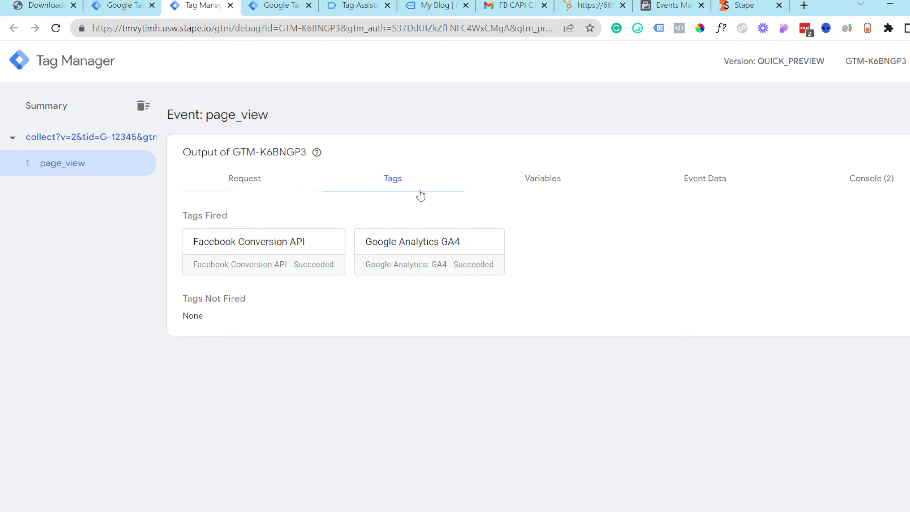
Step: Examine the event name in the Google Analytics GA4 tag's details with variables displayed as values, and close the details
left_click(392, 266)
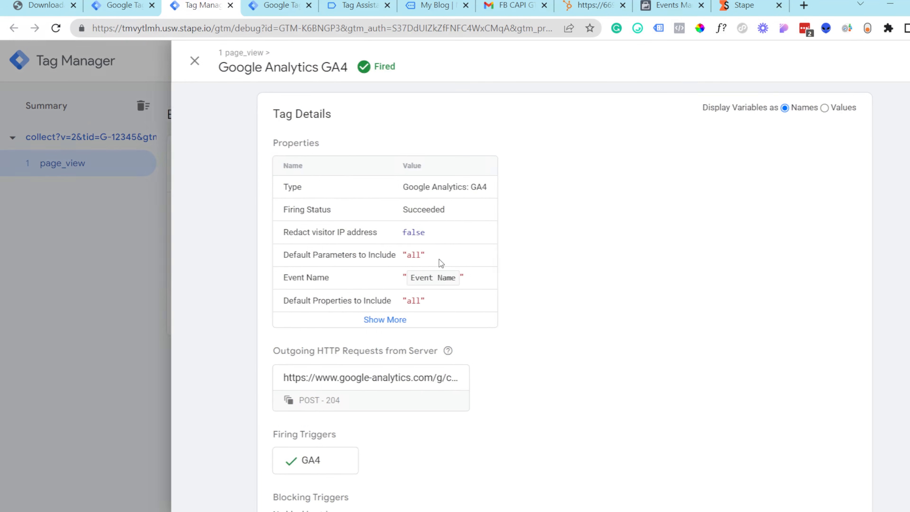
left_click(830, 108)
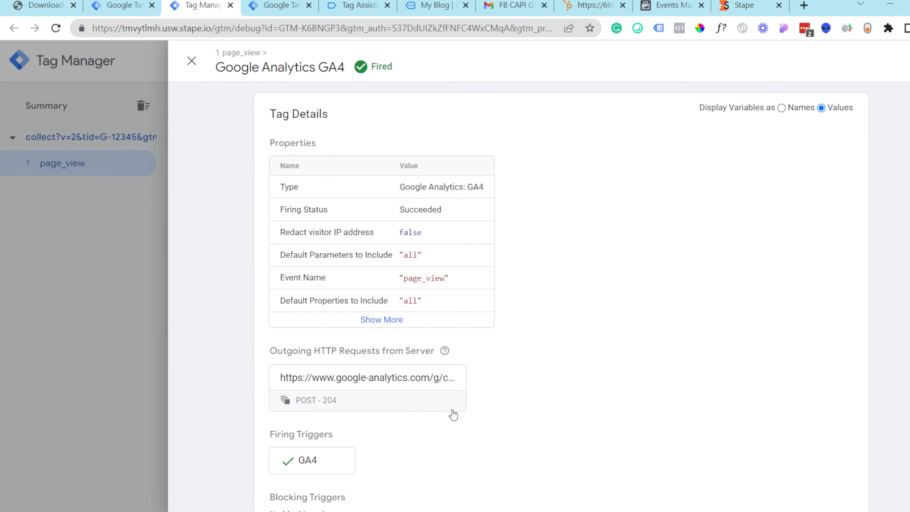
left_click_drag(401, 281, 436, 279)
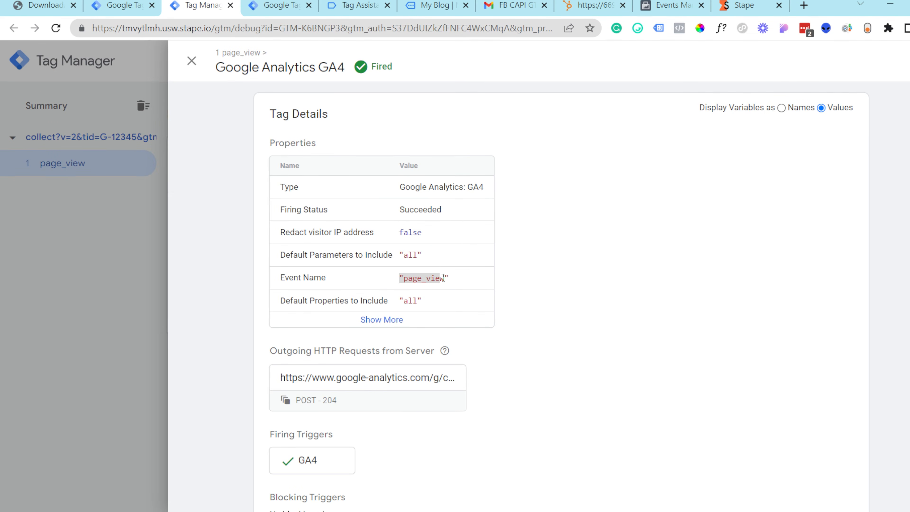
left_click(443, 278)
double_click(432, 285)
left_click(119, 286)
Step: Show all properties of the fired Facebook Conversion API tag and examine its Test ID
left_click(295, 249)
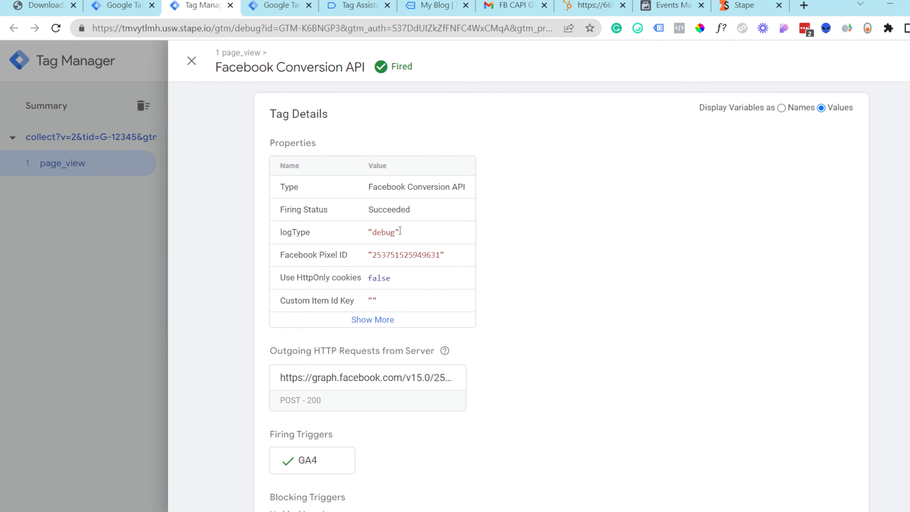
left_click(373, 320)
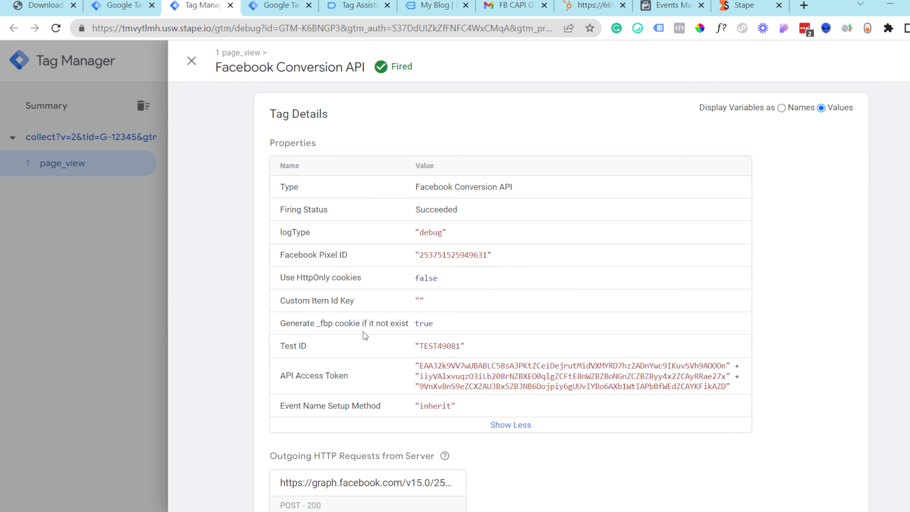
scroll(364, 335, "down", 2)
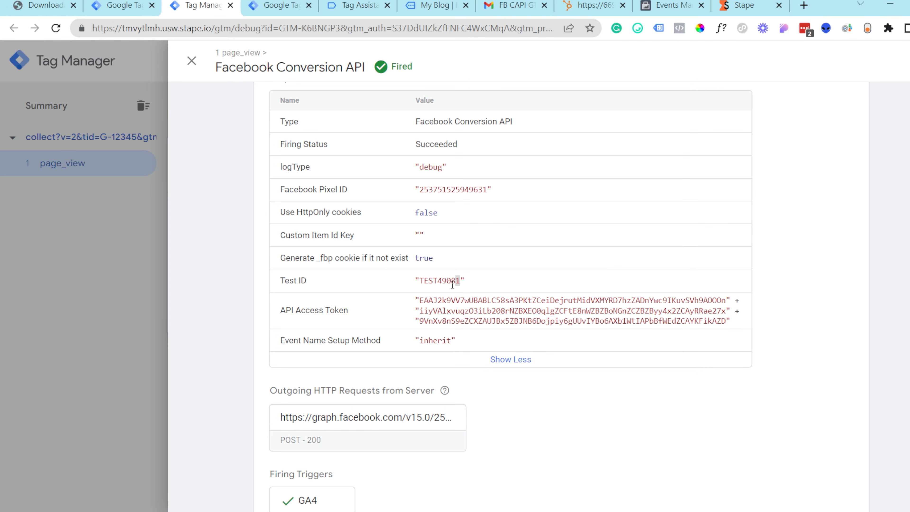
left_click(659, 4)
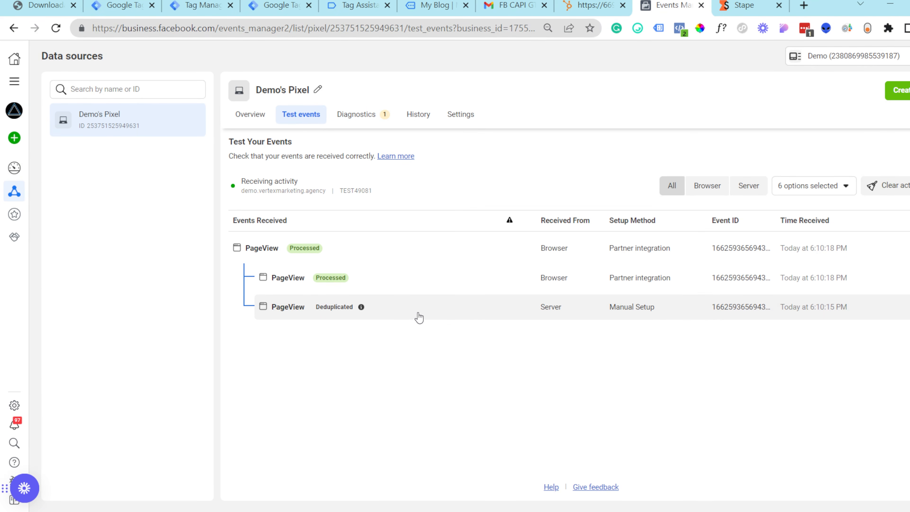
left_click(390, 314)
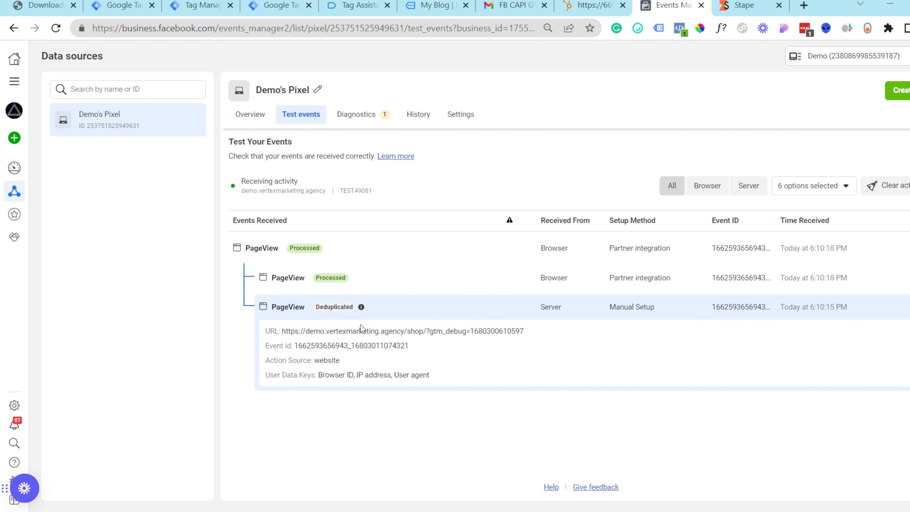
left_click(432, 302)
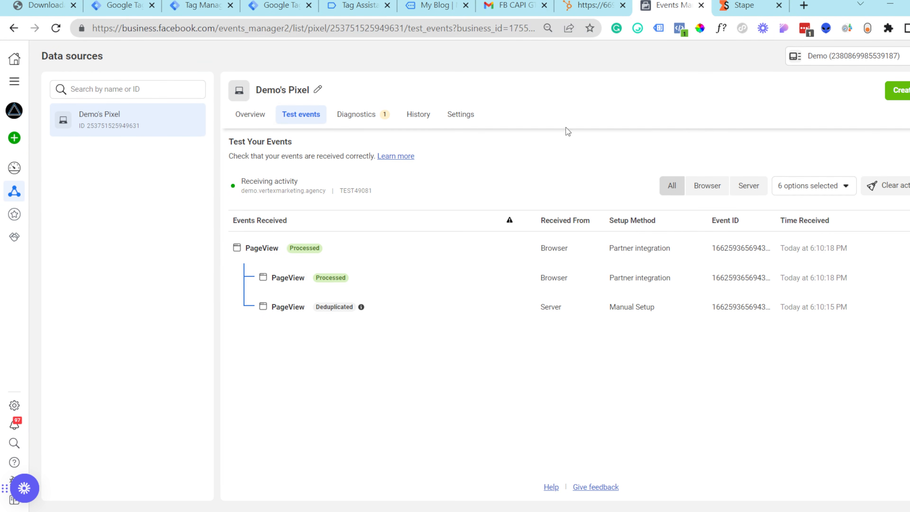
left_click(278, 5)
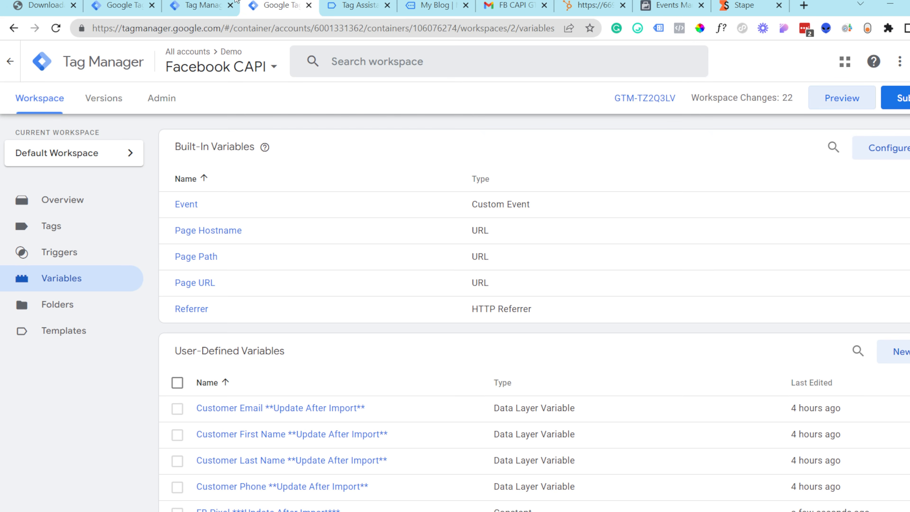
Step: Open the Facebook Conversion API tag's outgoing HTTP request in the SS demo5 server preview and examine its request URL
left_click(330, 3)
left_click(433, 3)
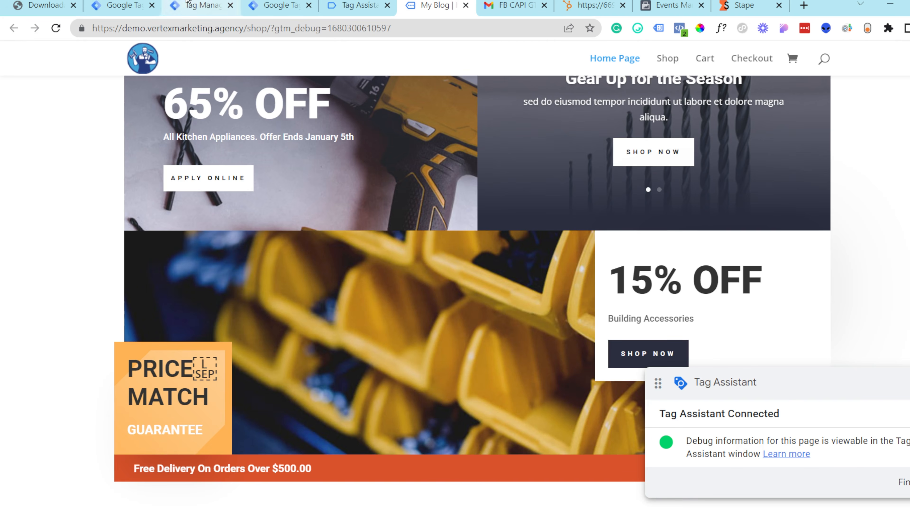
left_click(201, 5)
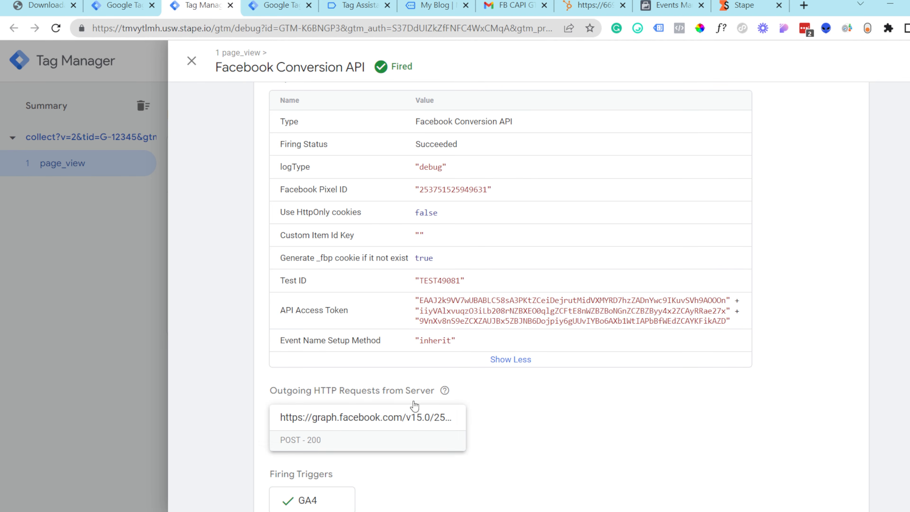
left_click(324, 427)
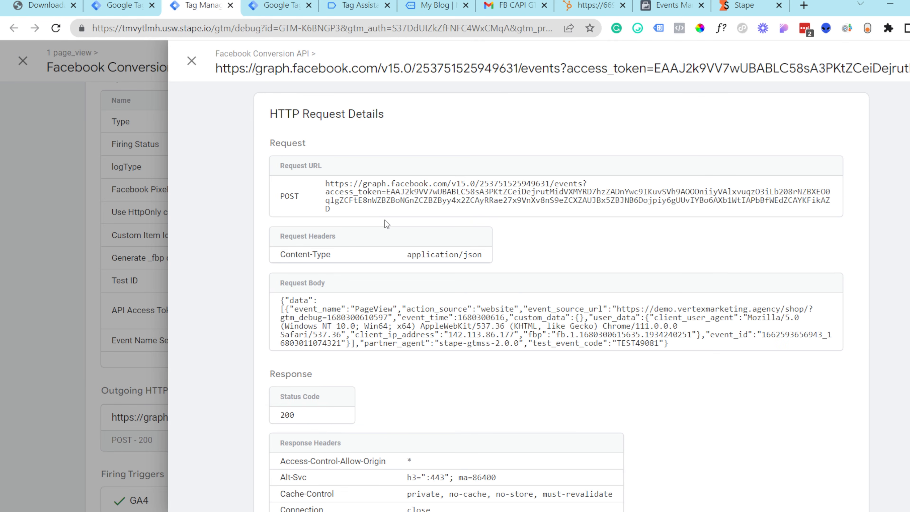
scroll(523, 292, "down", 2)
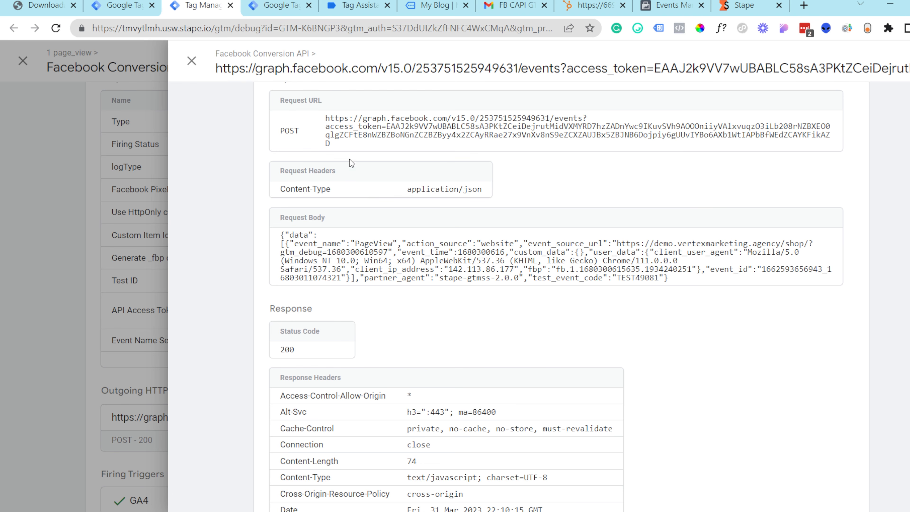
left_click_drag(355, 147, 319, 111)
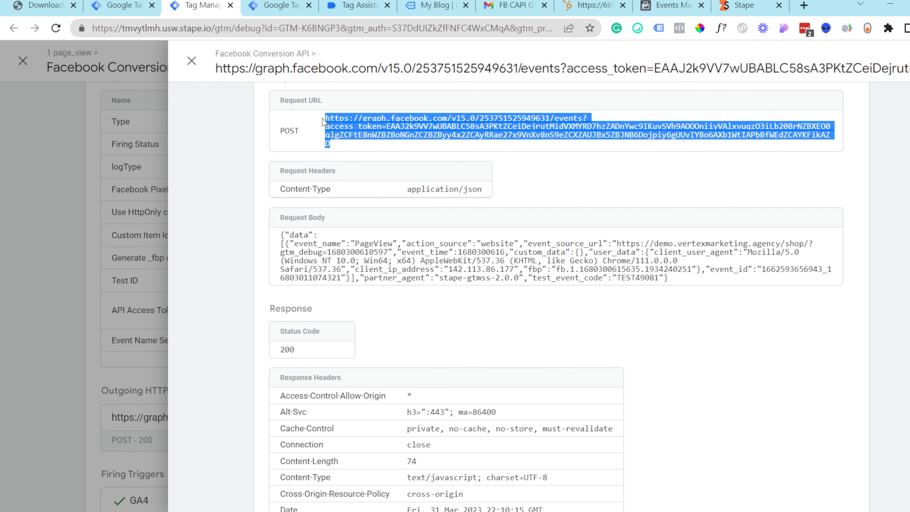
left_click(324, 122)
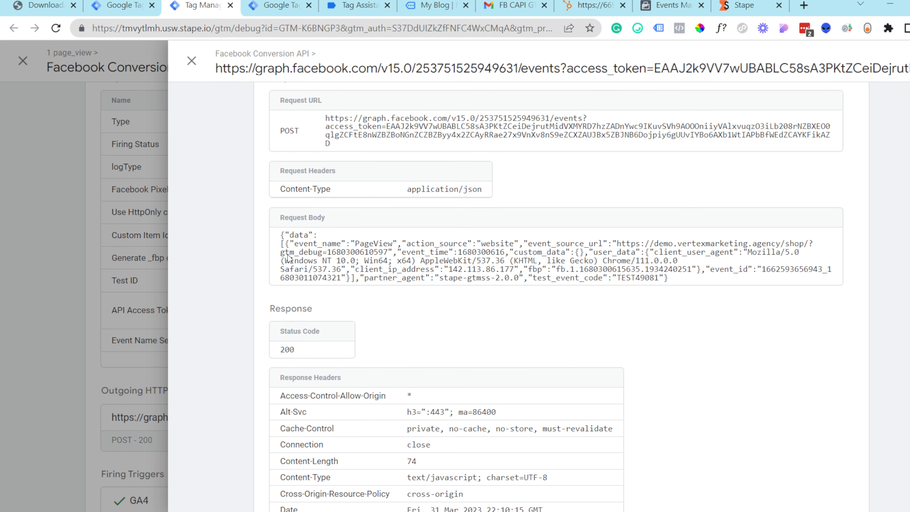
Step: Examine the event name, action source and event source URL in the Facebook request body
left_click_drag(285, 234, 779, 285)
left_click(780, 284)
left_click_drag(294, 244, 354, 244)
left_click(387, 234)
left_click_drag(469, 251, 280, 244)
left_click(497, 250)
left_click(532, 245)
left_click(604, 253)
left_click_drag(791, 239, 791, 242)
left_click(559, 247)
Step: Examine the event time, user data and event ID in the Facebook request body
left_click_drag(416, 252, 454, 262)
left_click(454, 262)
double_click(467, 252)
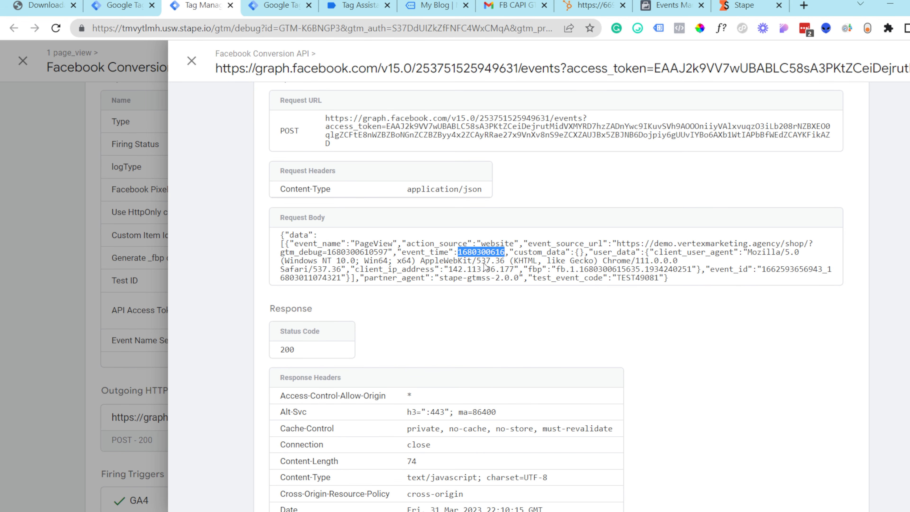
left_click_drag(681, 252, 716, 255)
left_click(745, 258)
left_click(715, 255)
left_click(713, 257)
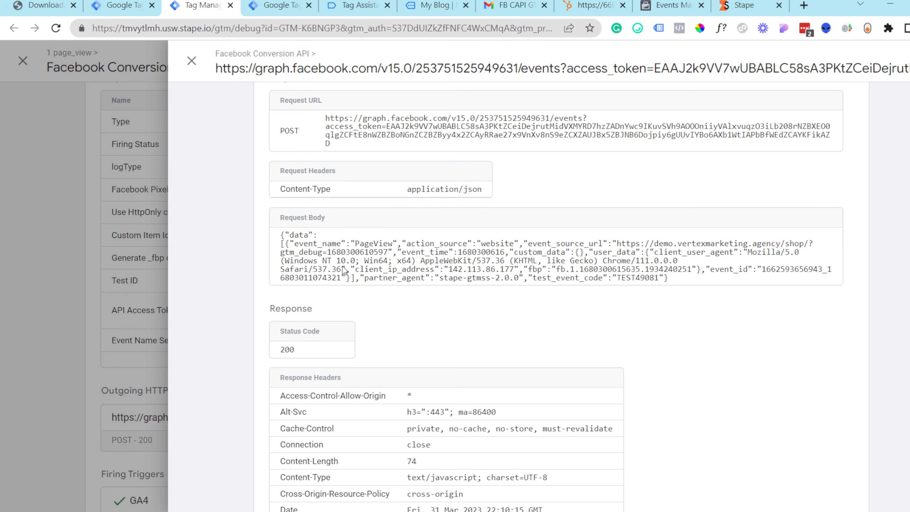
left_click_drag(538, 269, 804, 276)
left_click(800, 272)
left_click_drag(697, 258, 791, 256)
left_click(792, 262)
left_click(666, 5)
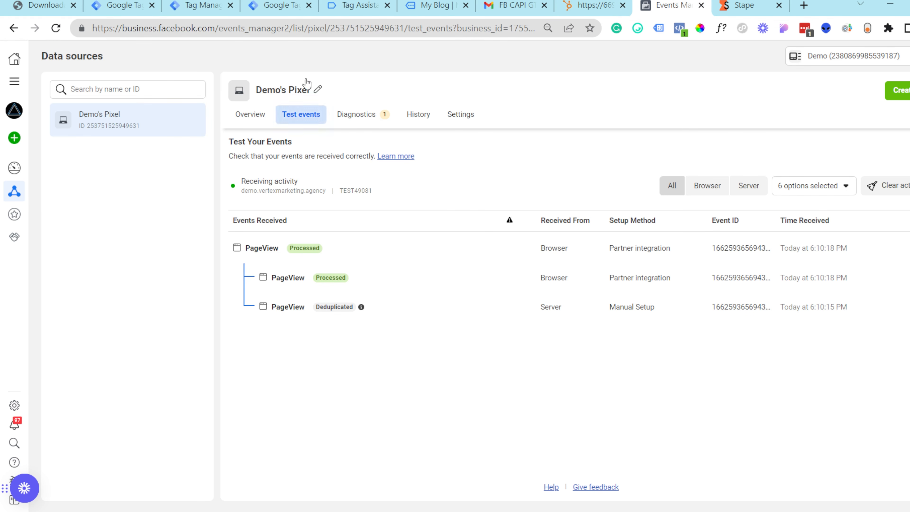
left_click(359, 2)
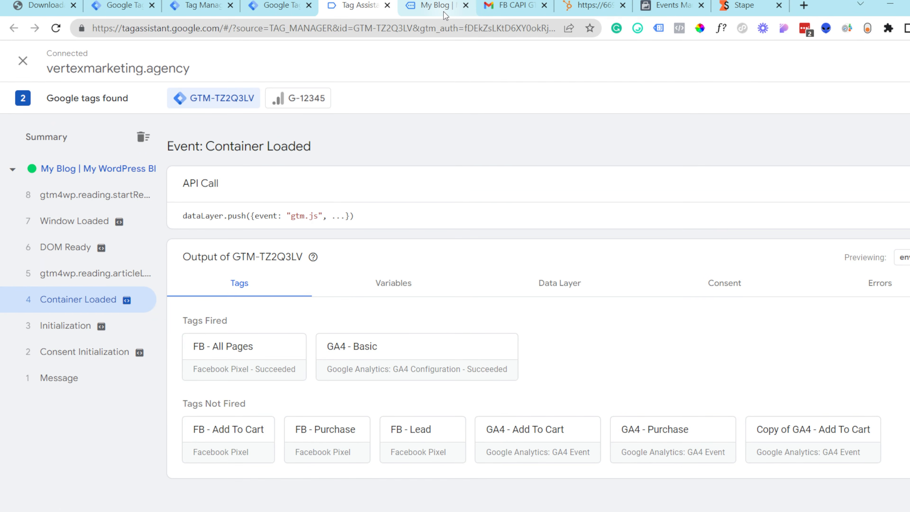
left_click(440, 3)
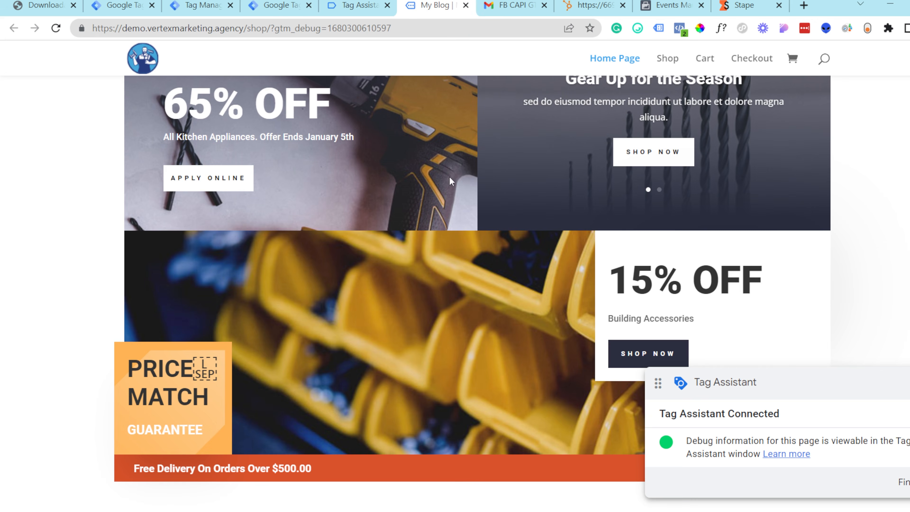
scroll(448, 166, "up", 4)
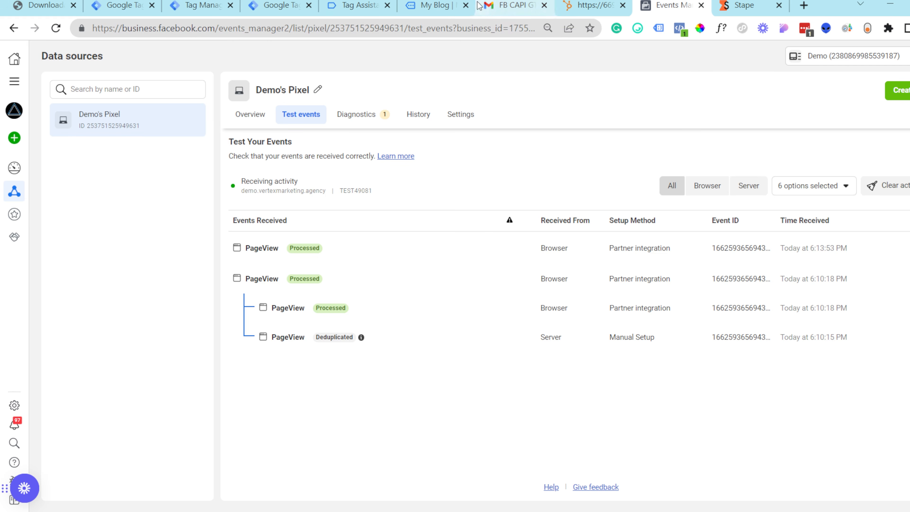
Step: Open the Tool product from the demo shop's New Arrivals and add one to the cart
left_click(431, 3)
scroll(240, 417, "down", 10)
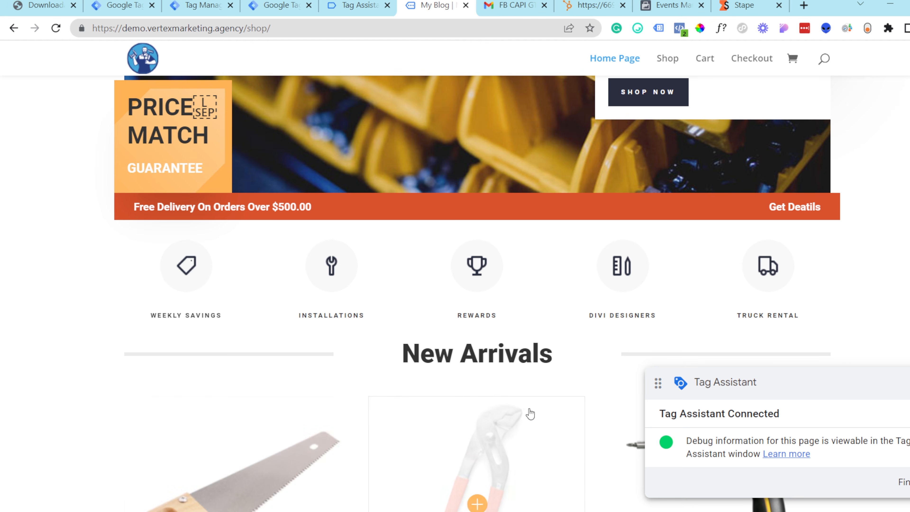
scroll(530, 412, "down", 5)
left_click(429, 266)
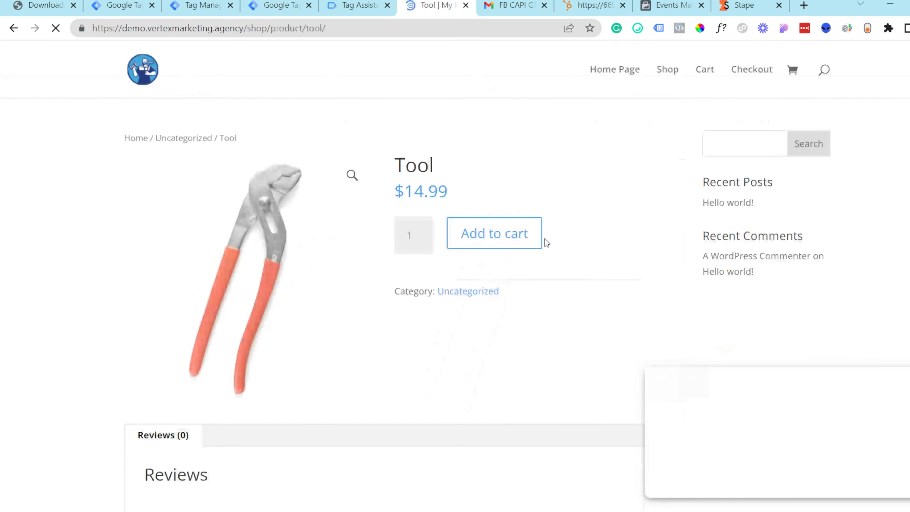
left_click(480, 249)
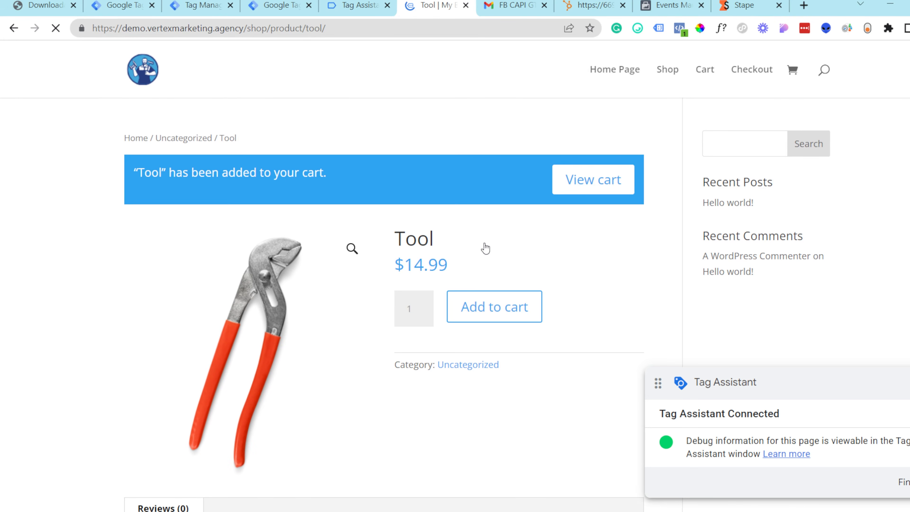
scroll(511, 216, "down", 4)
scroll(511, 216, "up", 4)
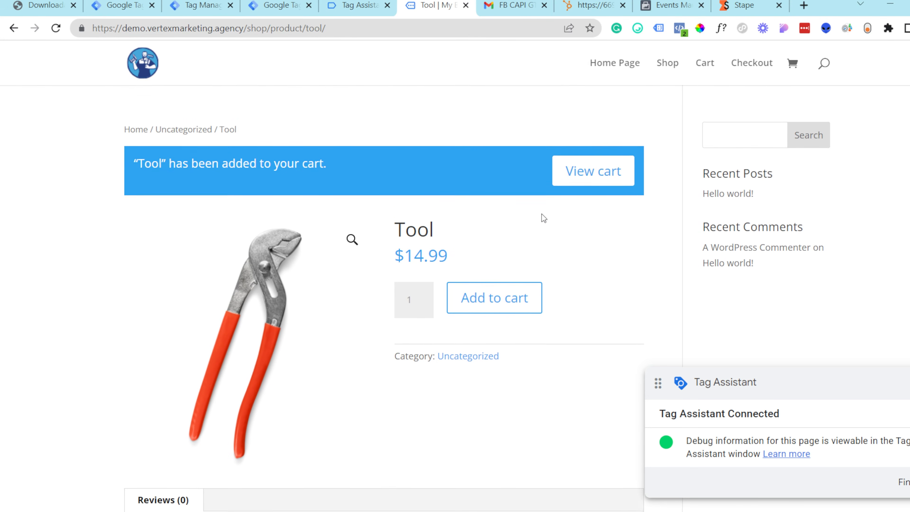
Step: Proceed from the cart to checkout and place the cash on delivery order for the Tool
left_click(607, 181)
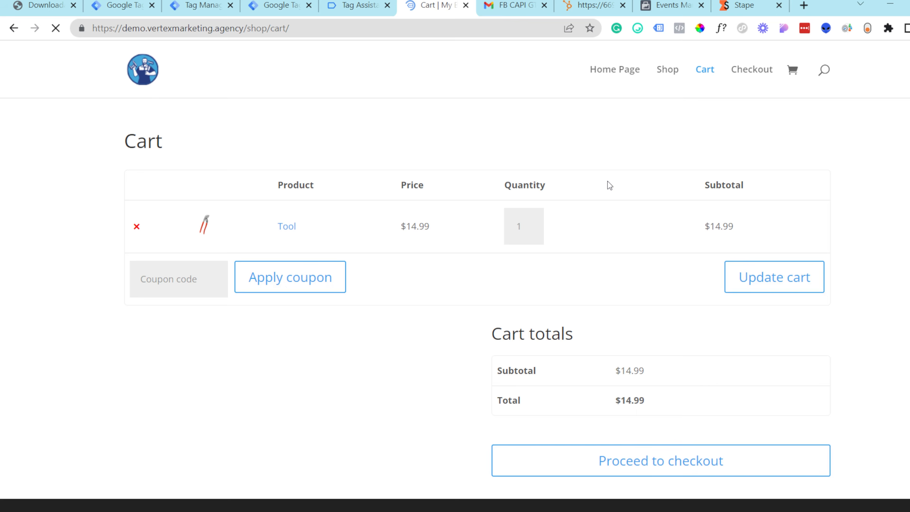
scroll(648, 282, "down", 5)
left_click(660, 248)
scroll(455, 321, "down", 20)
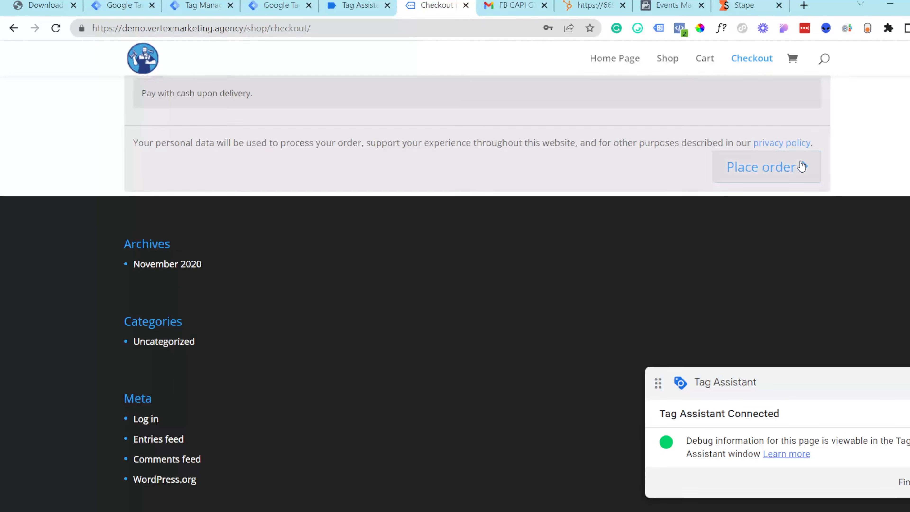
left_click(801, 166)
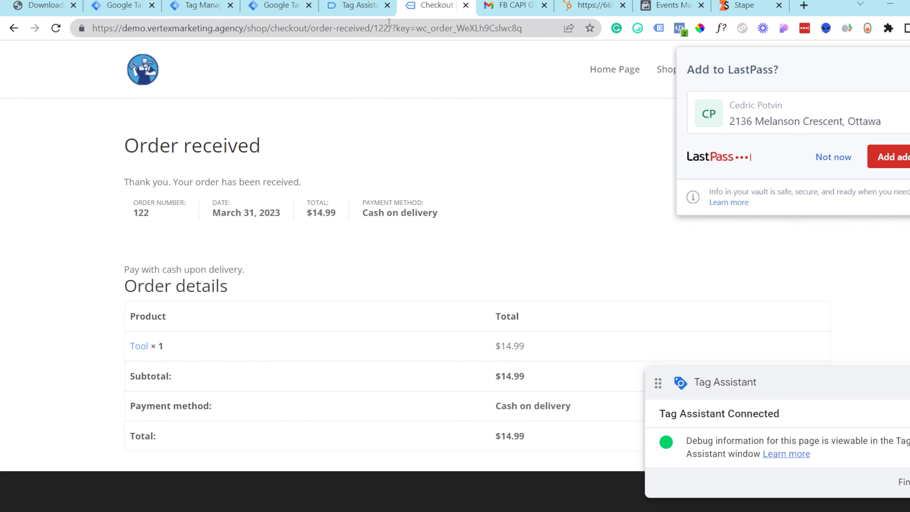
Step: Switch to Tag Assistant and examine the purchase event's API call and fired tags
left_click(351, 5)
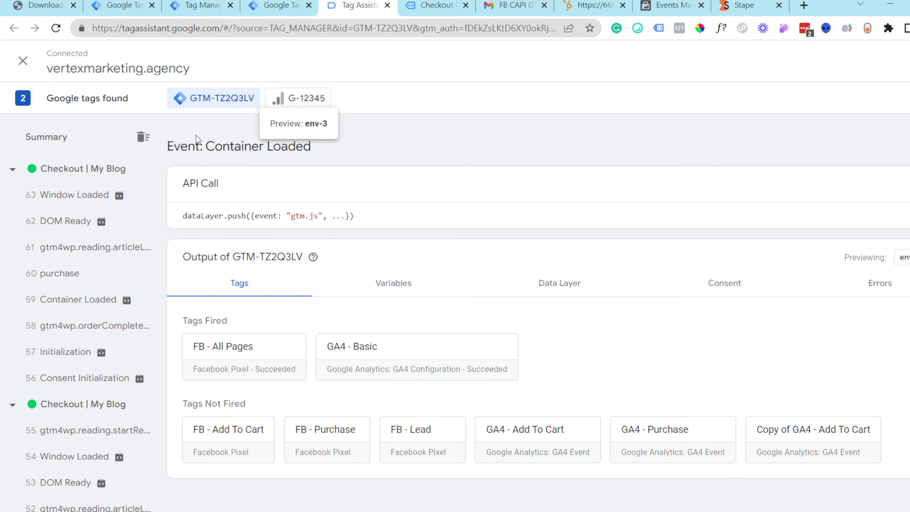
left_click(74, 277)
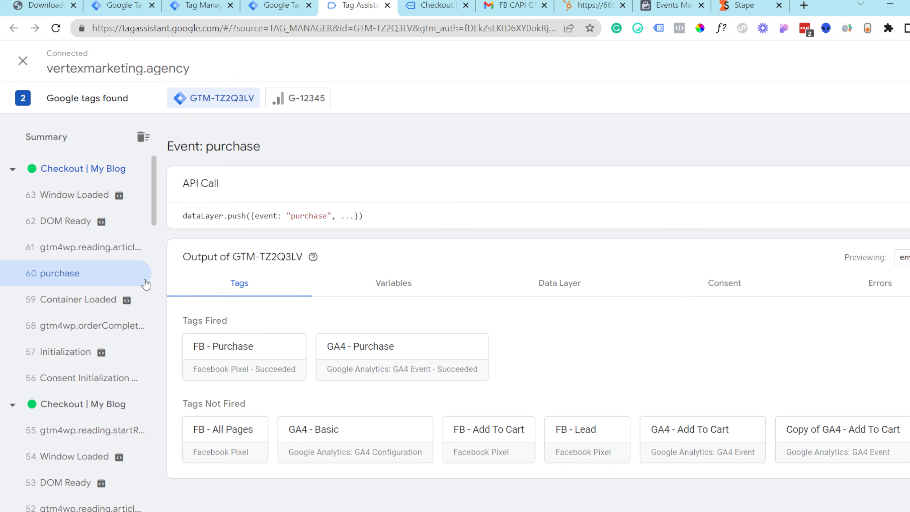
left_click_drag(295, 215, 322, 215)
left_click(323, 216)
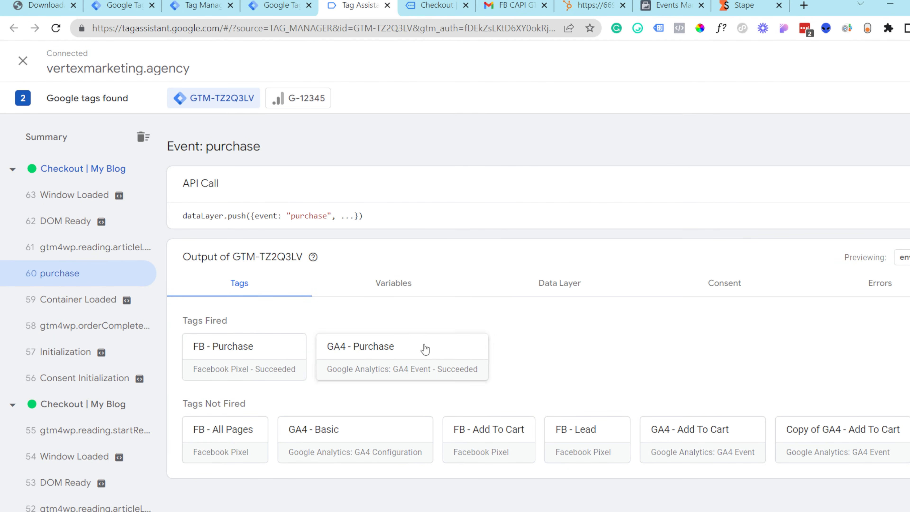
Step: Return to the SS demo5 server preview and show the tags fired on the purchase event
left_click(271, 3)
left_click(446, 3)
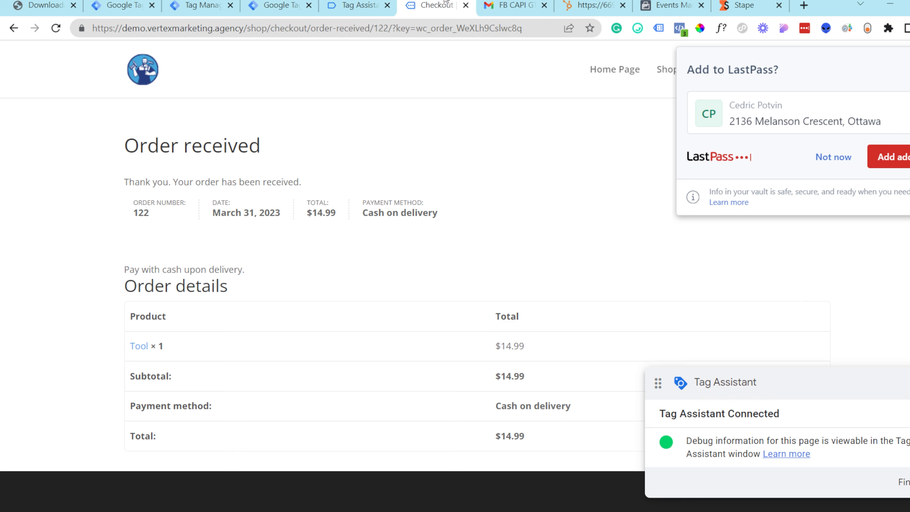
left_click(207, 2)
left_click(129, 3)
left_click(188, 3)
left_click(65, 237)
left_click(64, 215)
left_click(61, 167)
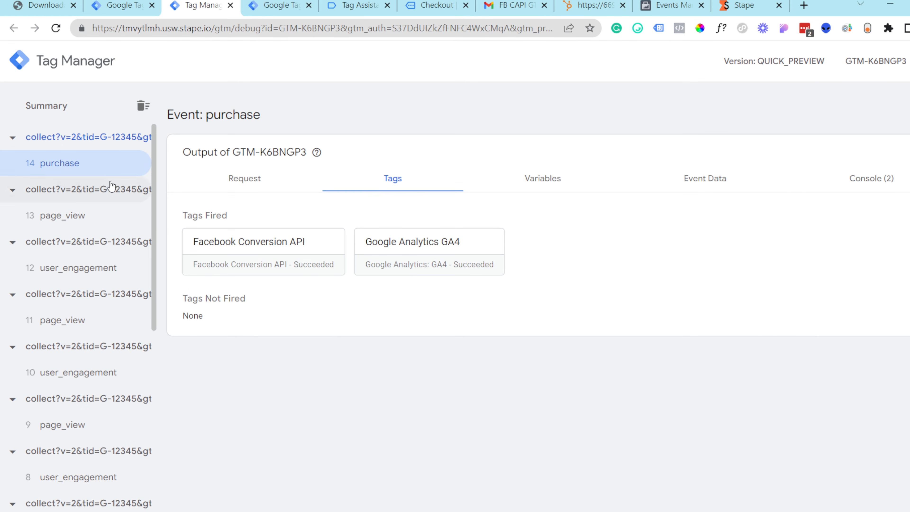
Step: Examine the details of the purchase event's fired tags, including the GA4 tag's event name, and switch to Events Manager
left_click(292, 275)
left_click(170, 299)
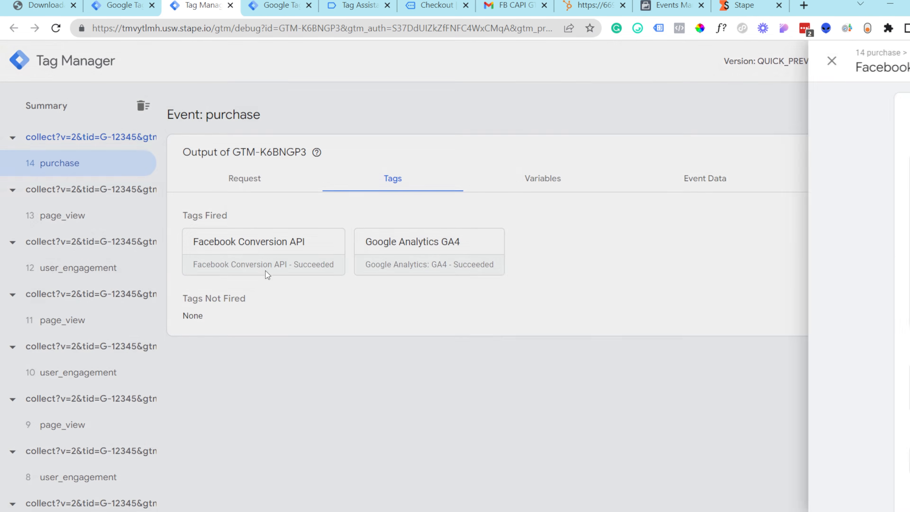
left_click(494, 266)
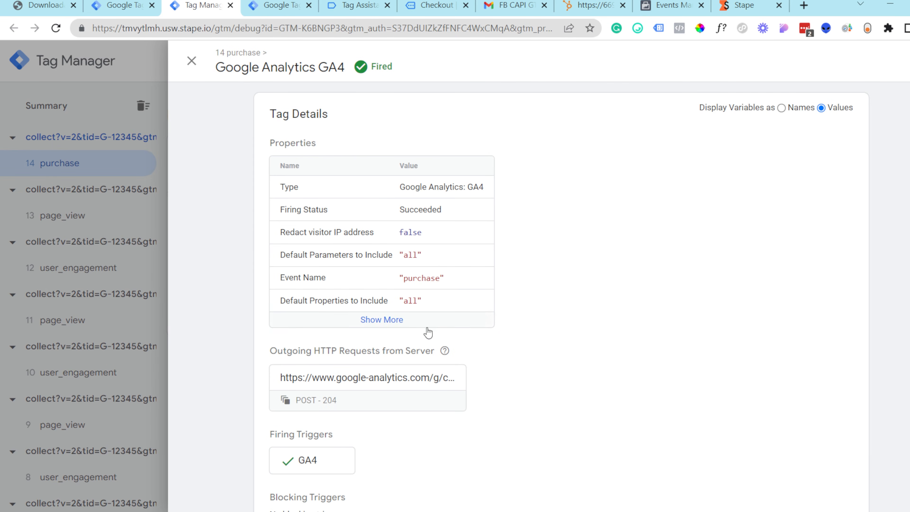
left_click_drag(398, 209, 422, 299)
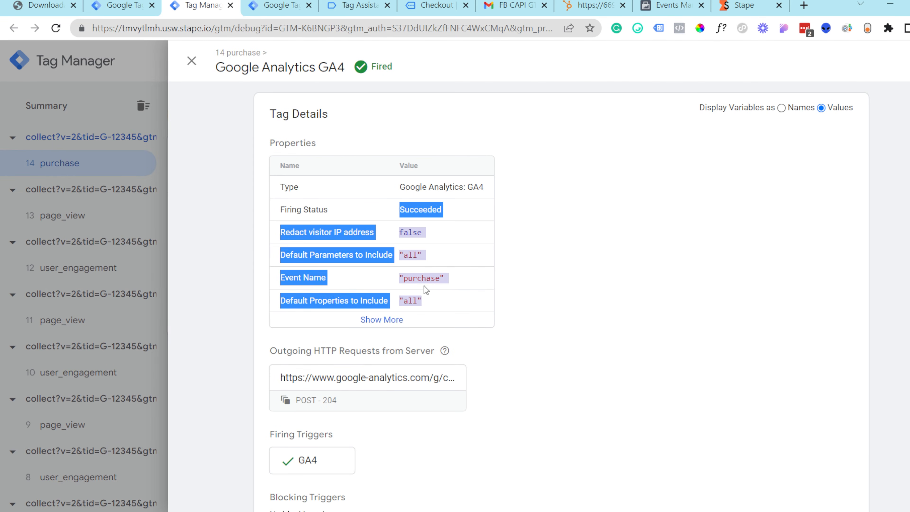
left_click(355, 300)
left_click_drag(297, 165, 294, 187)
left_click_drag(405, 275, 436, 275)
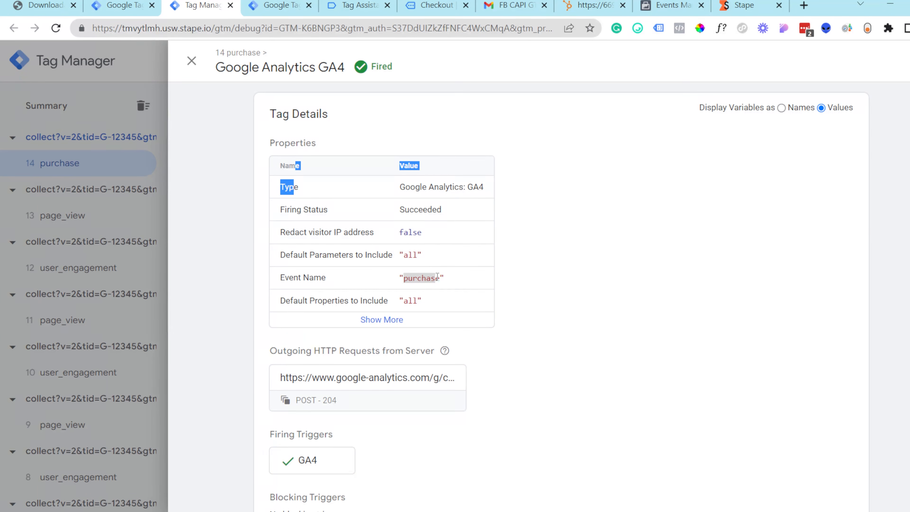
left_click(438, 278)
left_click(28, 215)
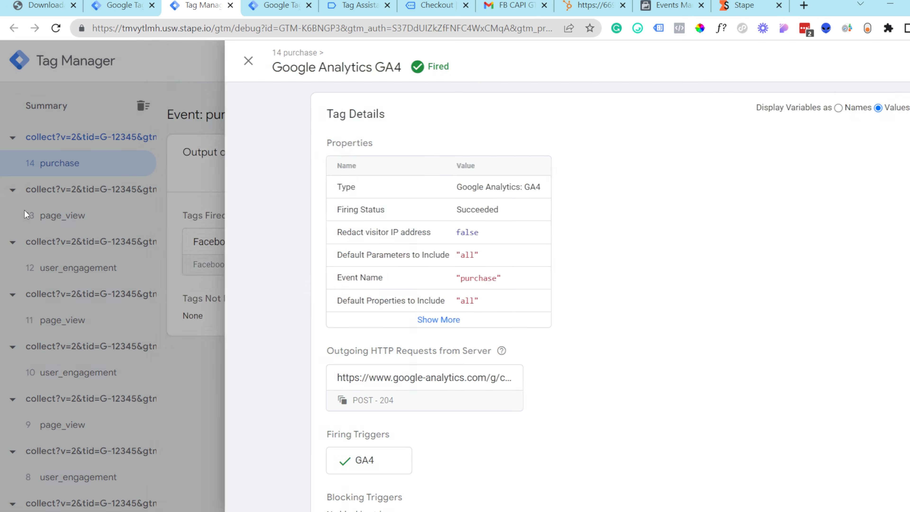
left_click(666, 5)
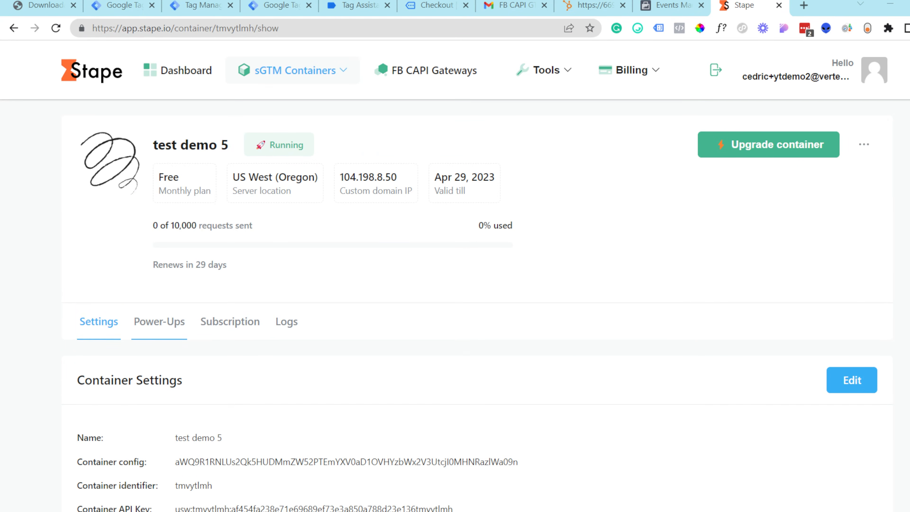
Step: Open the Custom loader power-up of the test demo 5 container in Stape and review its web GTM code settings
left_click(162, 329)
scroll(559, 221, "down", 2)
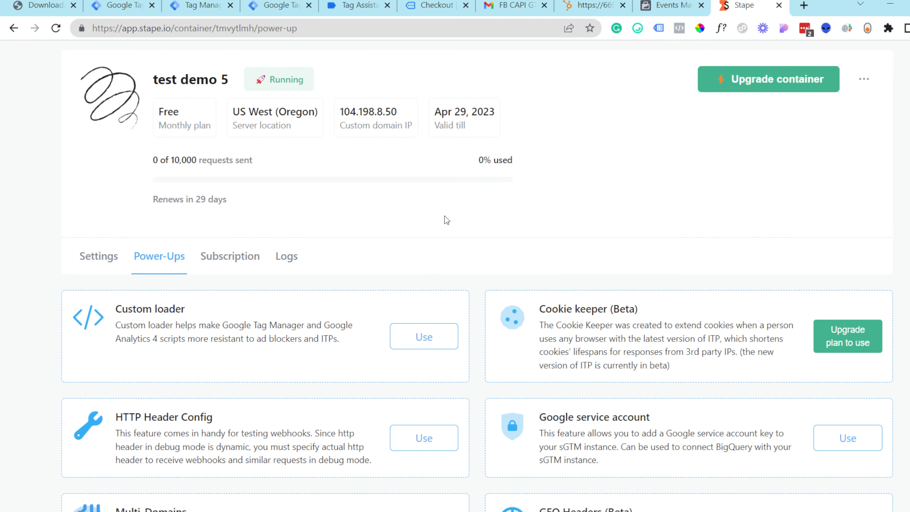
left_click(423, 336)
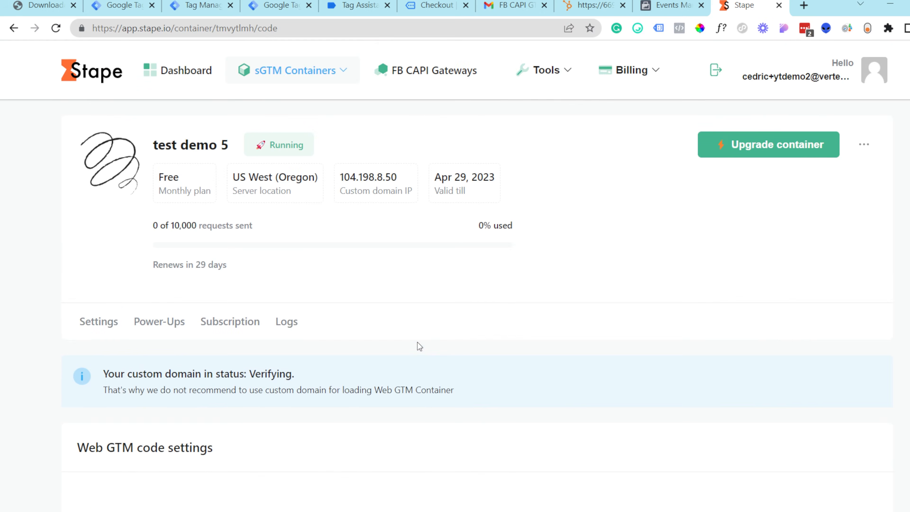
scroll(286, 326, "down", 4)
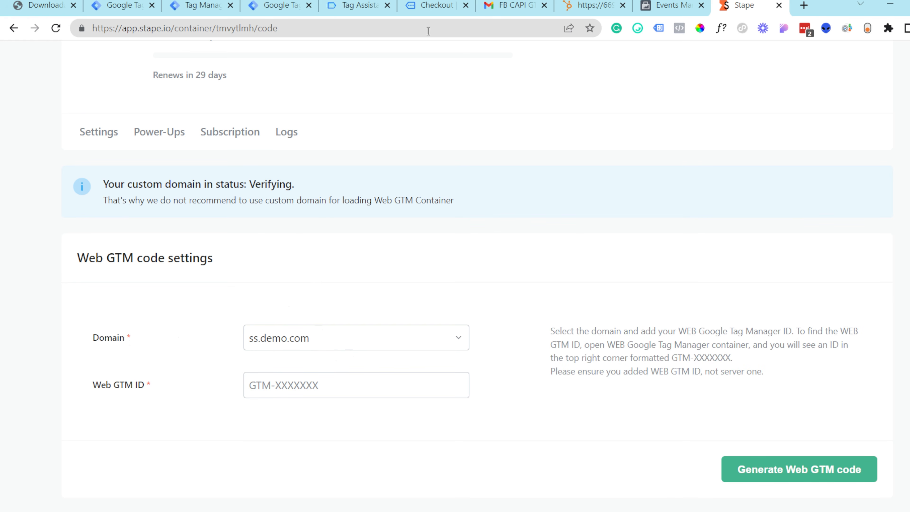
Step: Switch from Stape through the server container to the Facebook CAPI web container in Tag Manager
left_click(215, 5)
left_click(139, 3)
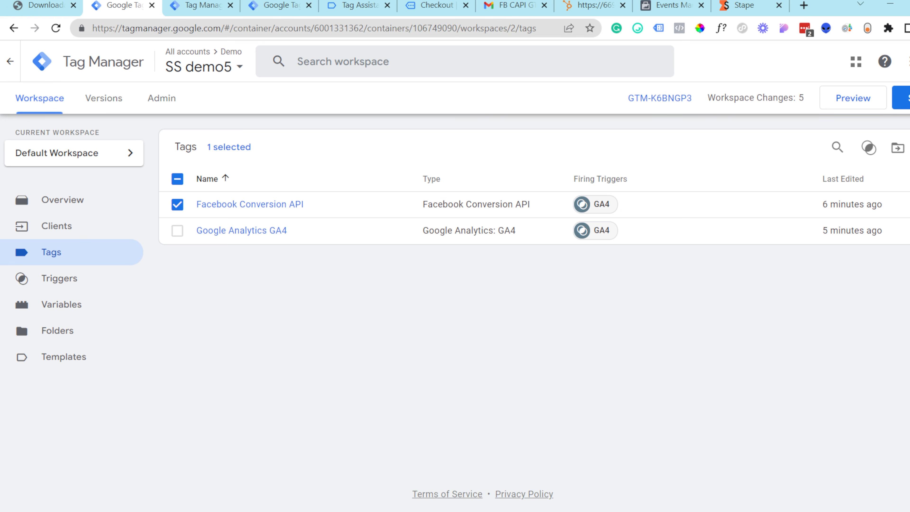
left_click(280, 5)
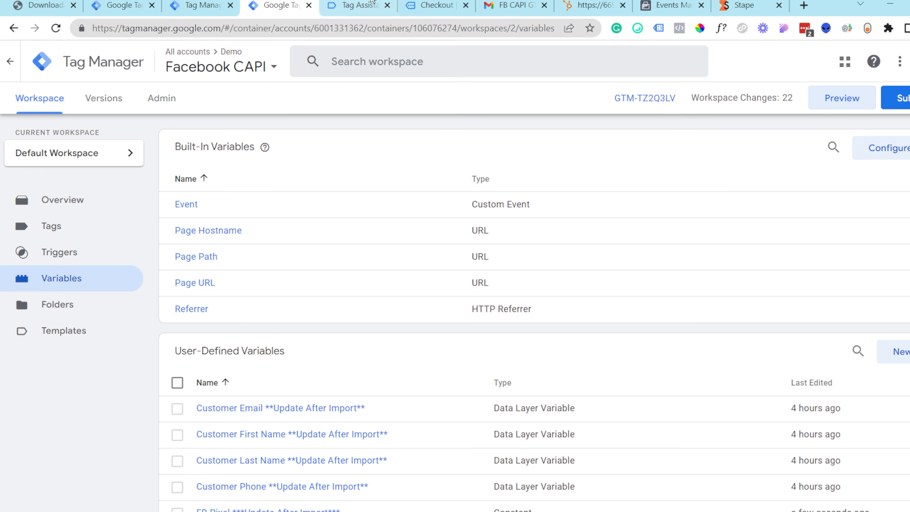
Step: Copy the web container ID GTM-TZ2Q3LV from the Facebook CAPI container's installation code
left_click(627, 98)
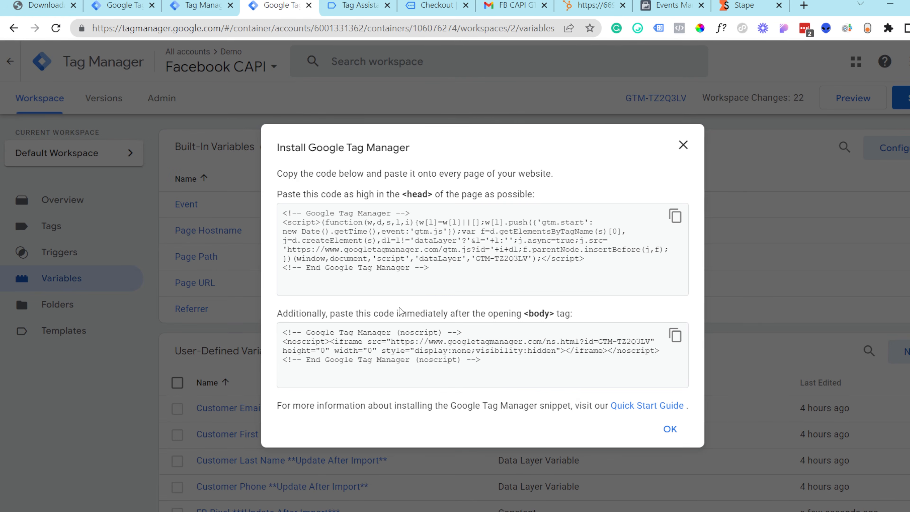
left_click_drag(475, 259, 529, 259)
key("ctrl+c")
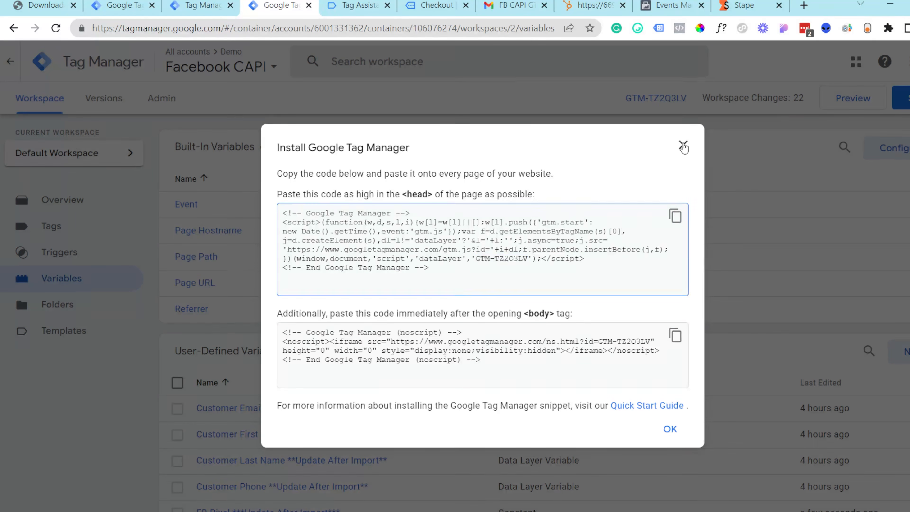
left_click(683, 145)
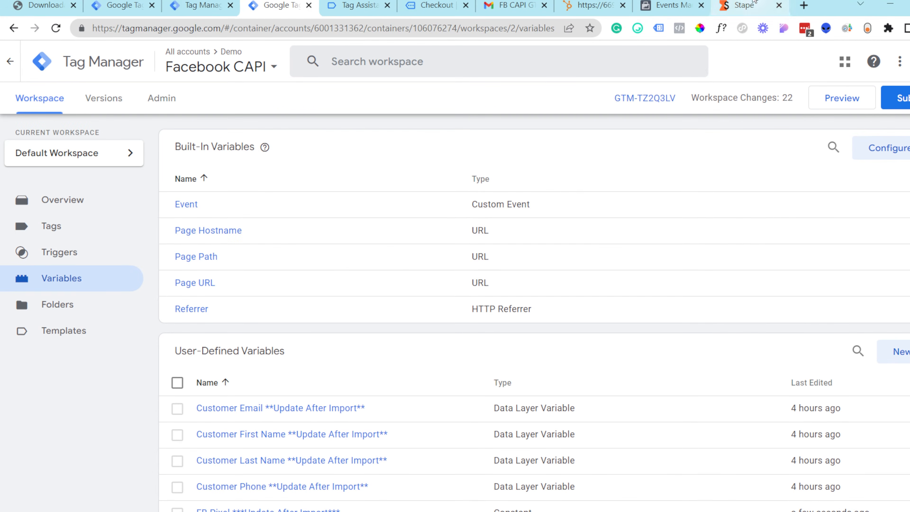
Step: Switch to Stape, enter GTM-TZ2Q3LV as the Web GTM ID and generate the web GTM code
left_click(744, 5)
left_click(271, 386)
key("ctrl+v")
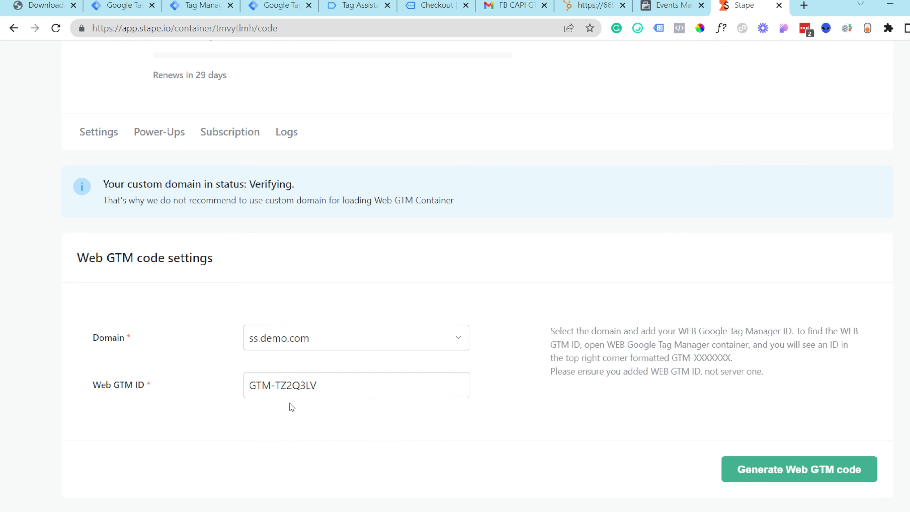
left_click(793, 472)
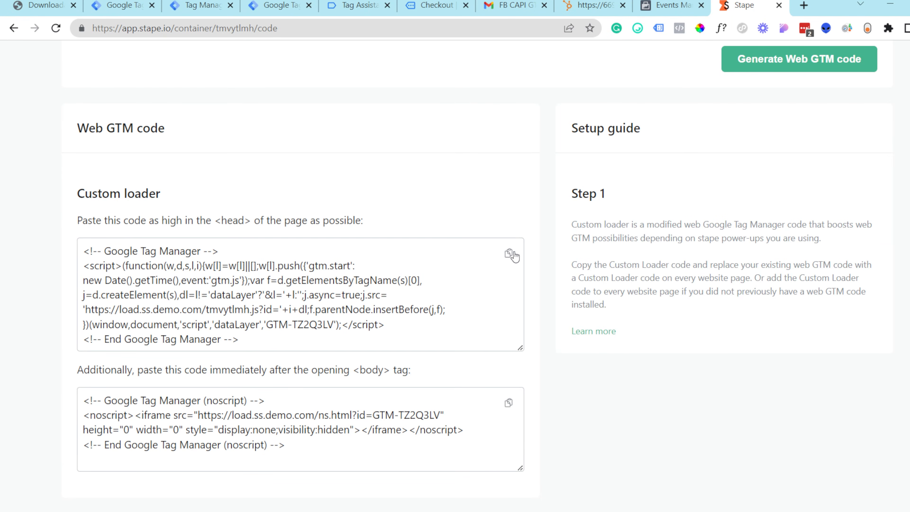
Step: Switch to Tag Manager, open the Facebook CAPI container's installation code and highlight the head snippet
left_click(285, 4)
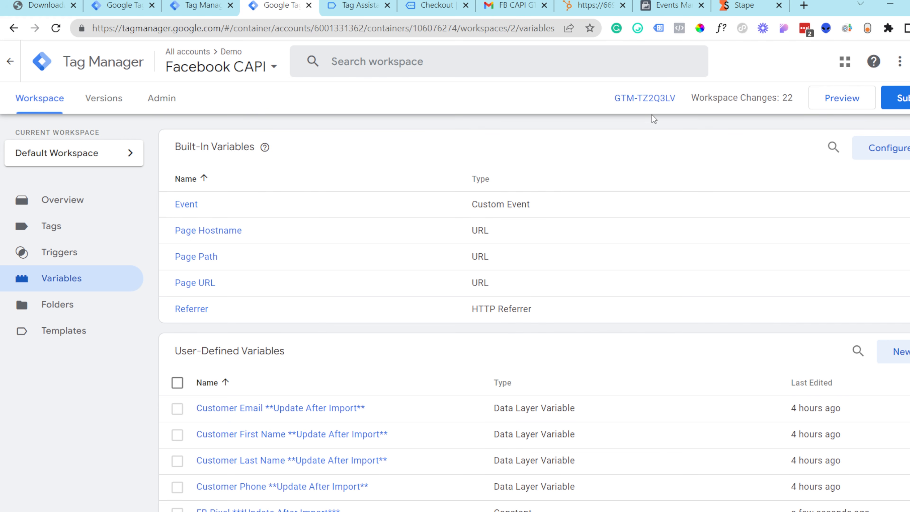
left_click(651, 100)
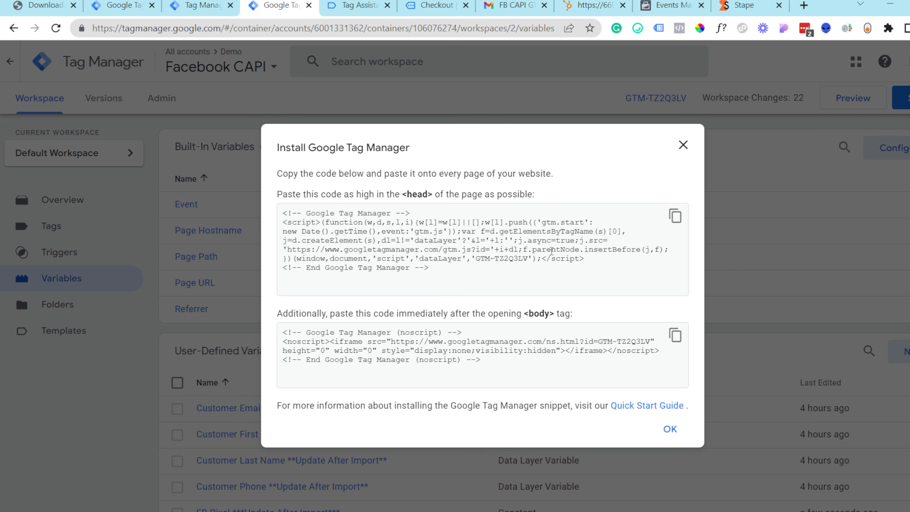
left_click(397, 231)
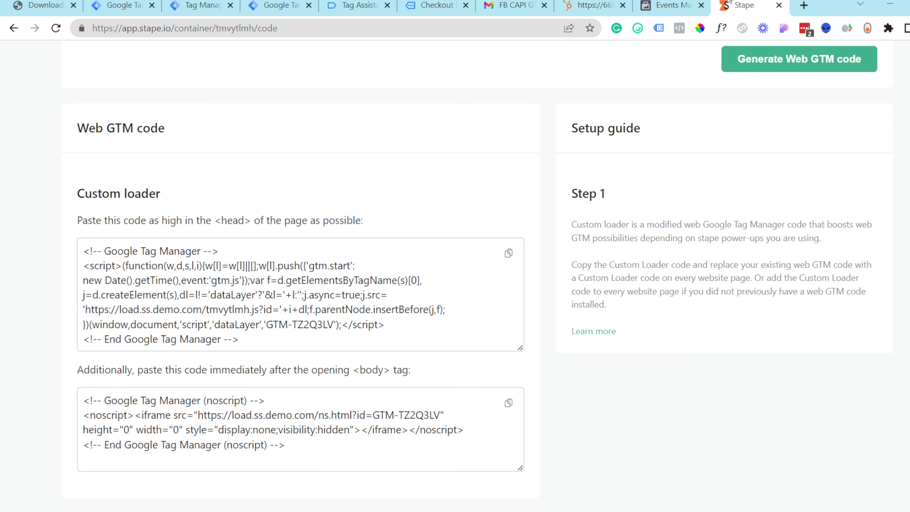
Step: Return to Stape and examine the source URLs in the Custom loader's head and body code
left_click(744, 5)
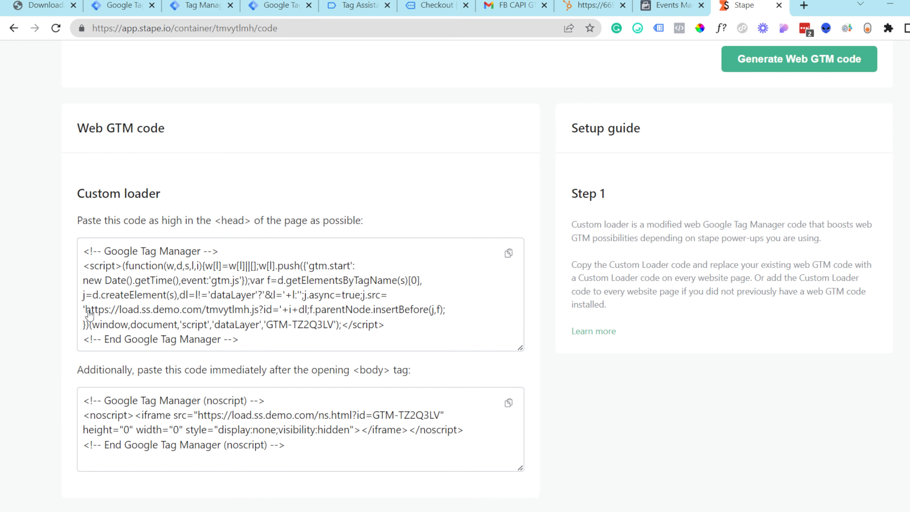
left_click_drag(86, 311, 150, 313)
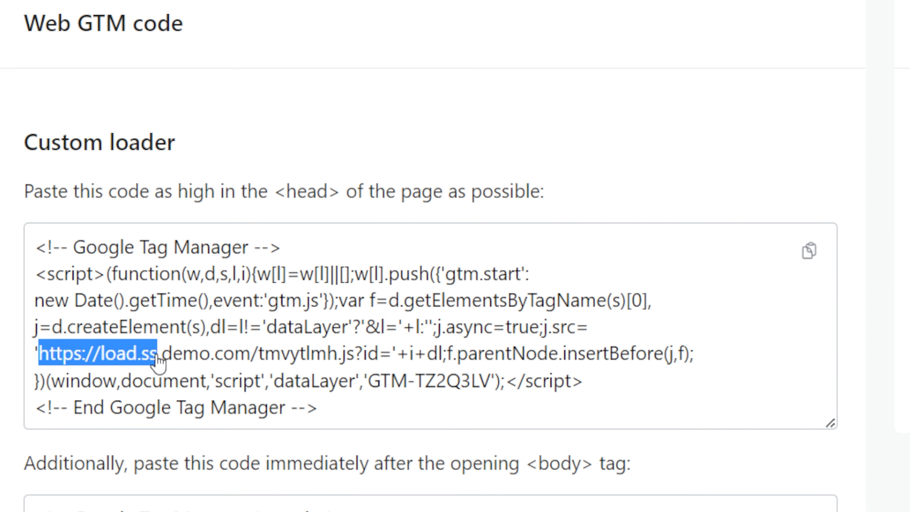
left_click_drag(157, 360, 315, 359)
left_click(328, 376)
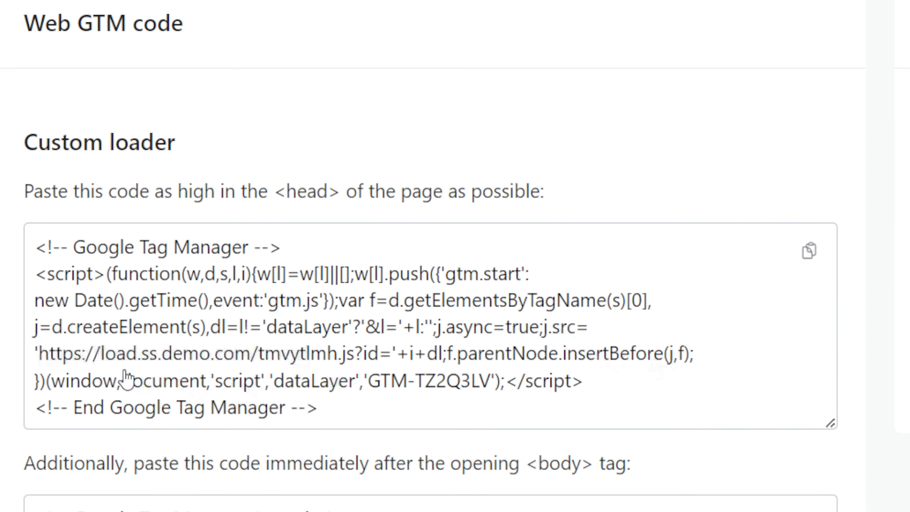
left_click_drag(38, 353, 384, 359)
left_click(183, 427)
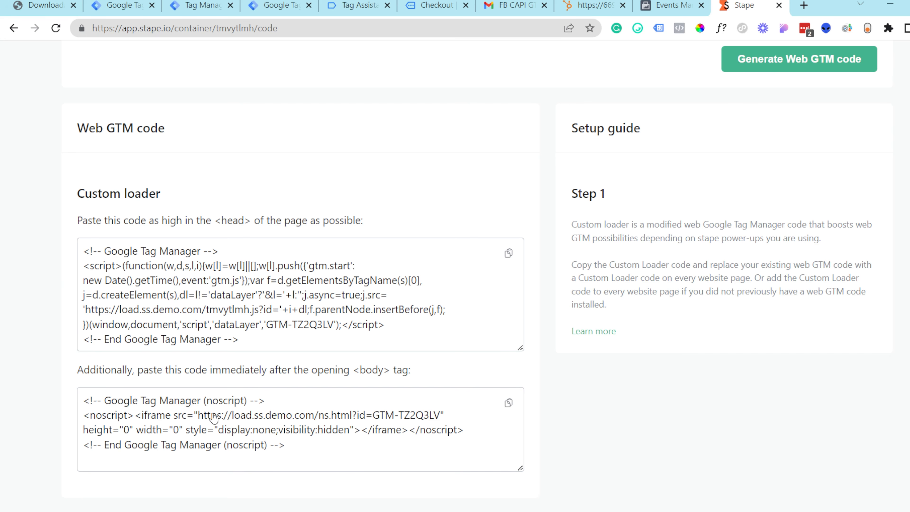
left_click_drag(203, 416, 412, 430)
Step: Switch back to Tag Manager and highlight the googletagmanager.com/gtm.js source URL in the standard head snippet
left_click(279, 4)
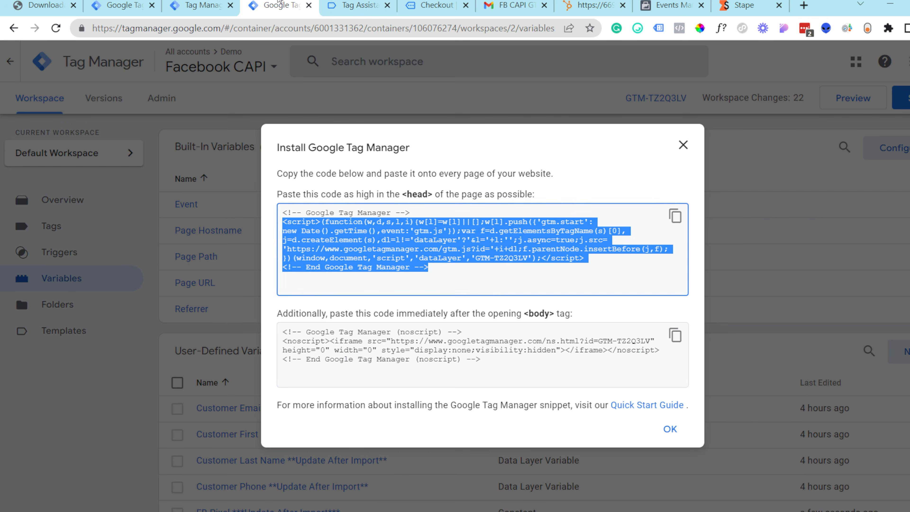
left_click(441, 267)
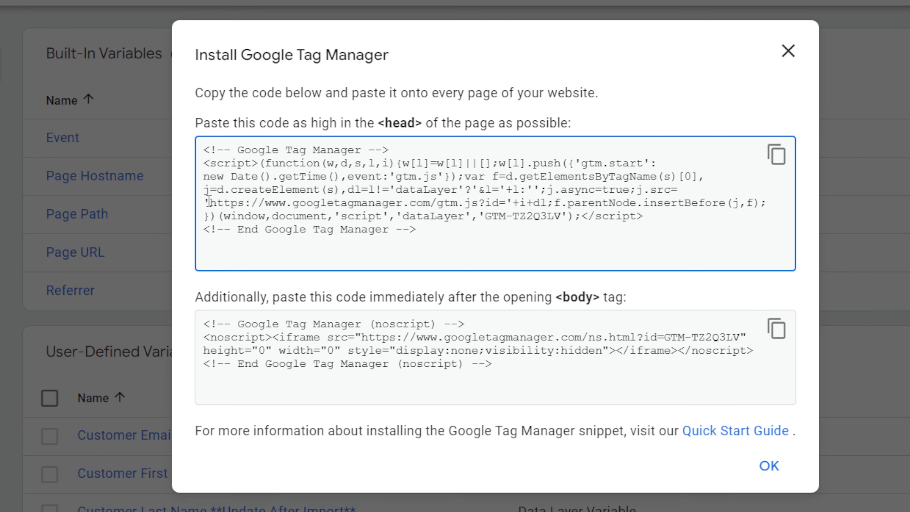
left_click_drag(209, 201, 479, 202)
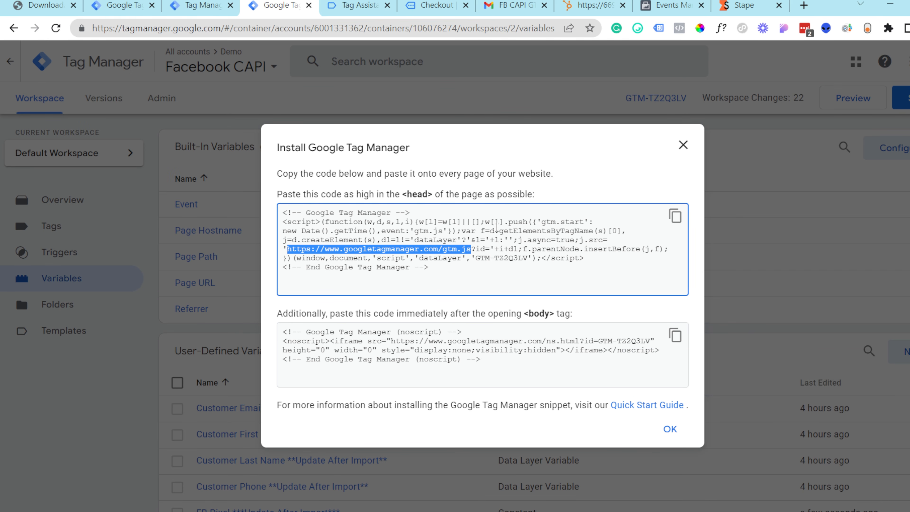
Step: Compare with the load.ss.demo.com URL in Stape's Custom loader code and return to the test demo 5 container overview
left_click(741, 5)
left_click(183, 321)
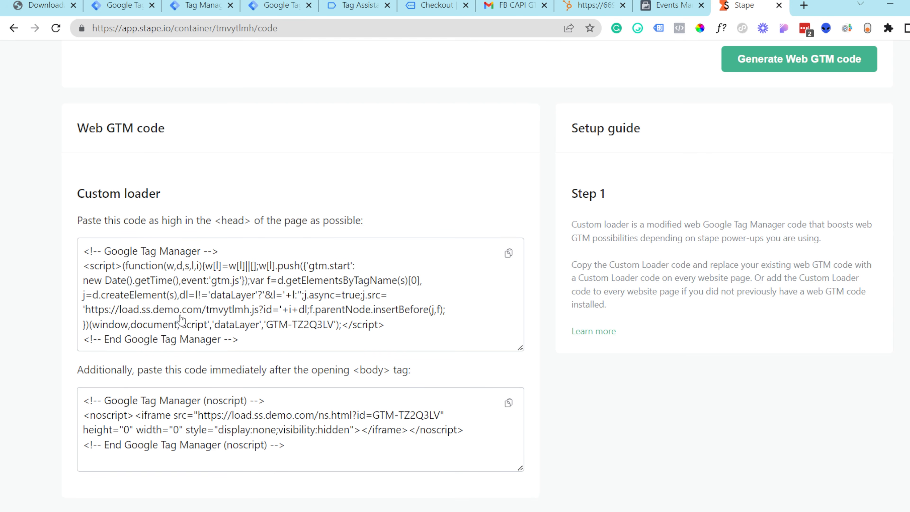
left_click_drag(110, 308, 205, 320)
left_click(205, 320)
scroll(510, 325, "up", 10)
scroll(519, 304, "up", 3)
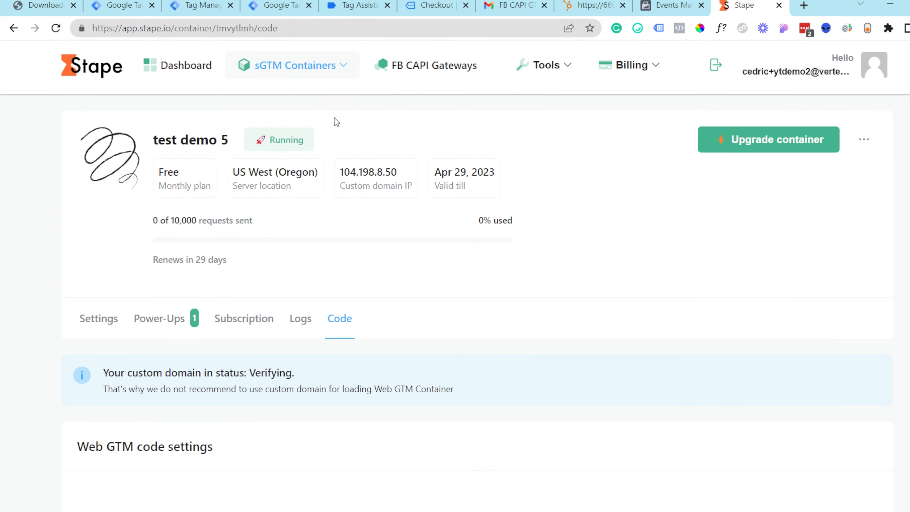
Step: Close the Facebook CAPI container's installation code and switch to the tags of the SS demo5 server container
left_click(280, 5)
left_click(683, 145)
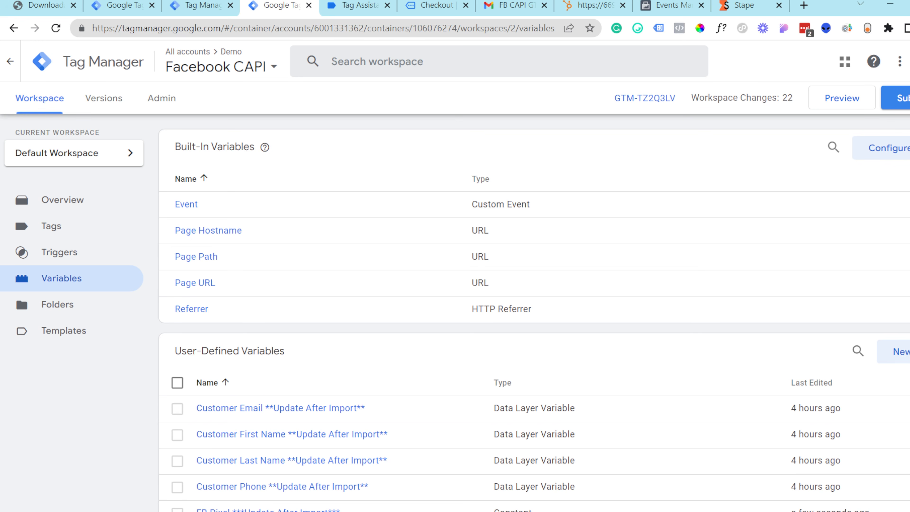
left_click(205, 2)
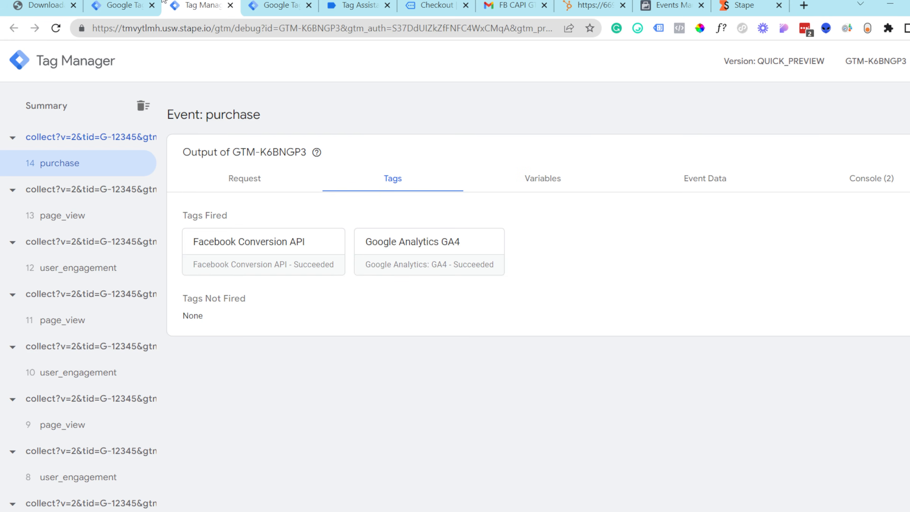
left_click(123, 5)
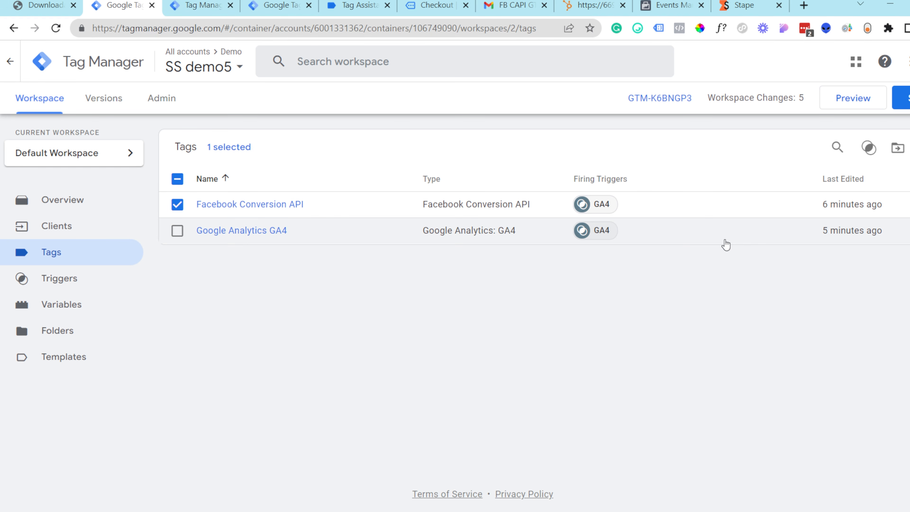